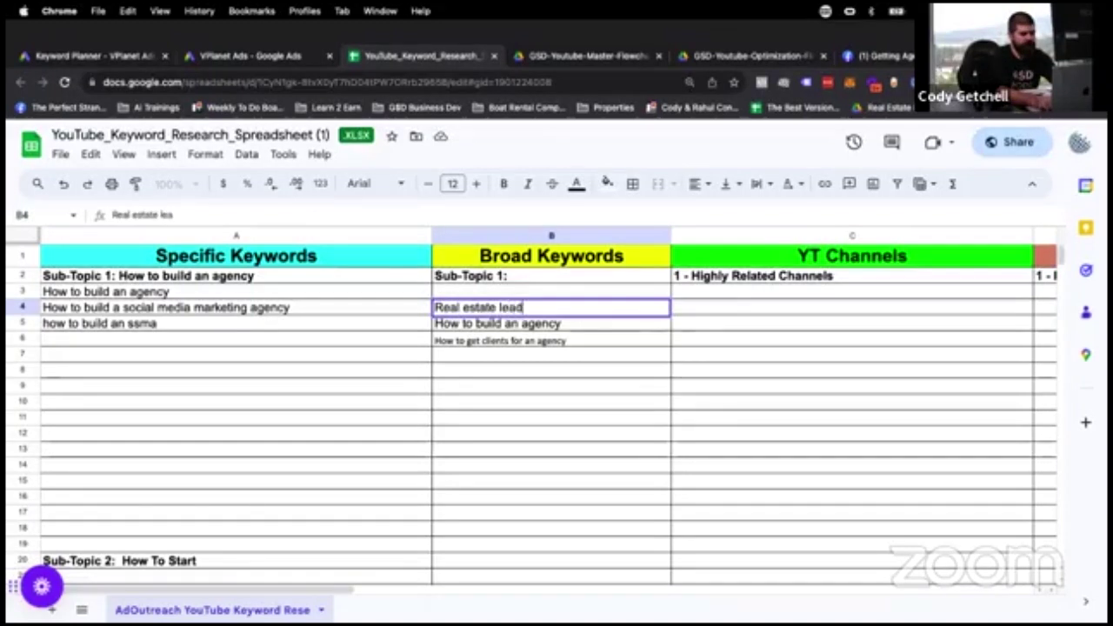
Replace the Broad Keywords in B5:B7 with "How to get listings", "How to find buyers" and "how to market real estate".
type("How to get ")
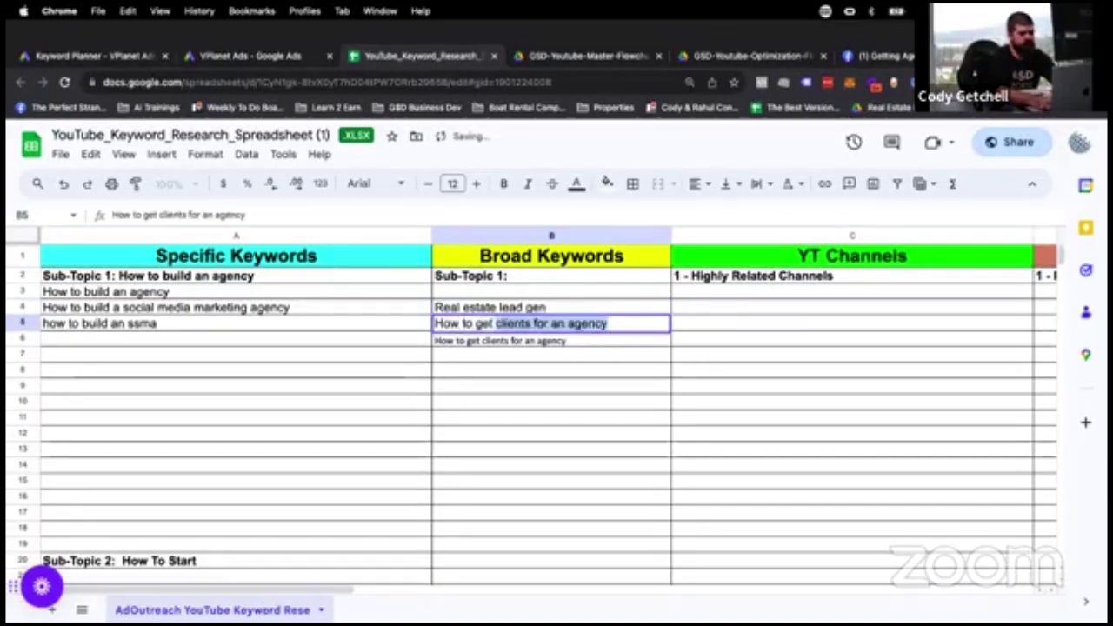
type("listings")
key("Return")
type("How to find bu")
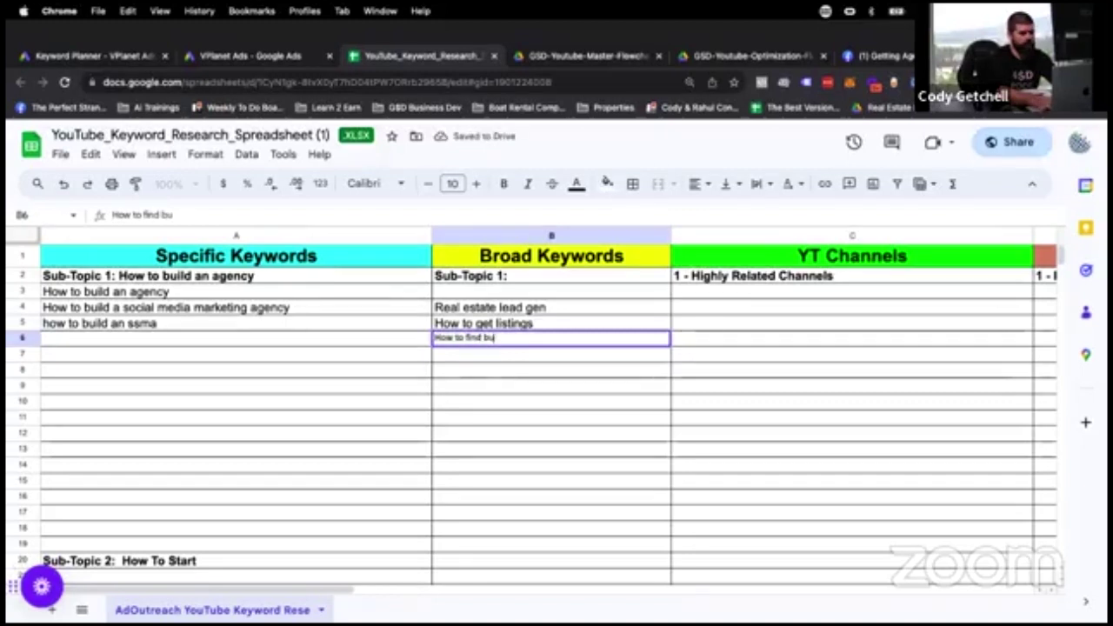
key("Return")
type("how to market real estate")
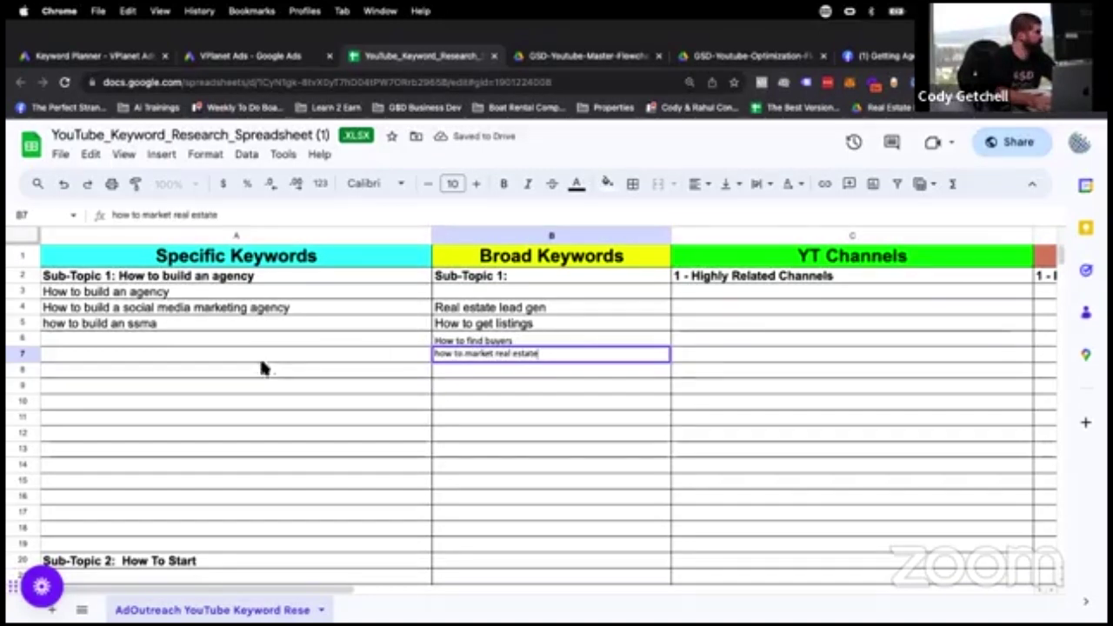
left_click(231, 338)
Clear the three agency-related keywords in A3:A5 of the Specific Keywords column.
left_click_drag(463, 309, 457, 370)
left_click_drag(164, 295, 162, 325)
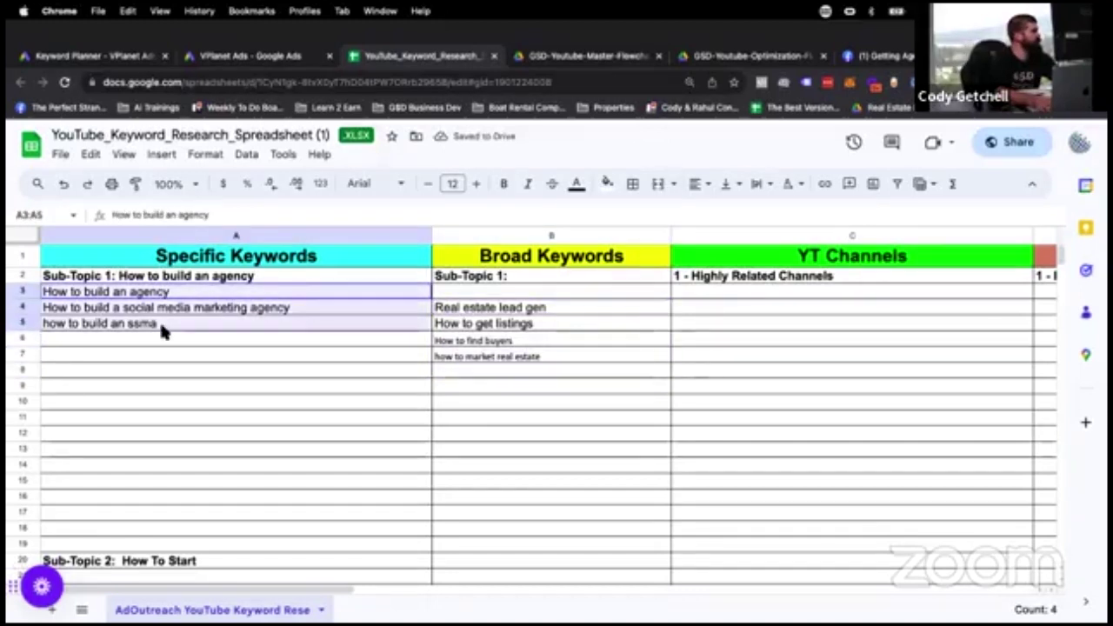
key("Delete")
left_click(134, 291)
Retitle the heading in A2 as "Sub-Topic 1: Real estate lead generation".
left_click(119, 279)
double_click(119, 278)
left_click_drag(118, 277, 287, 290)
type("Re")
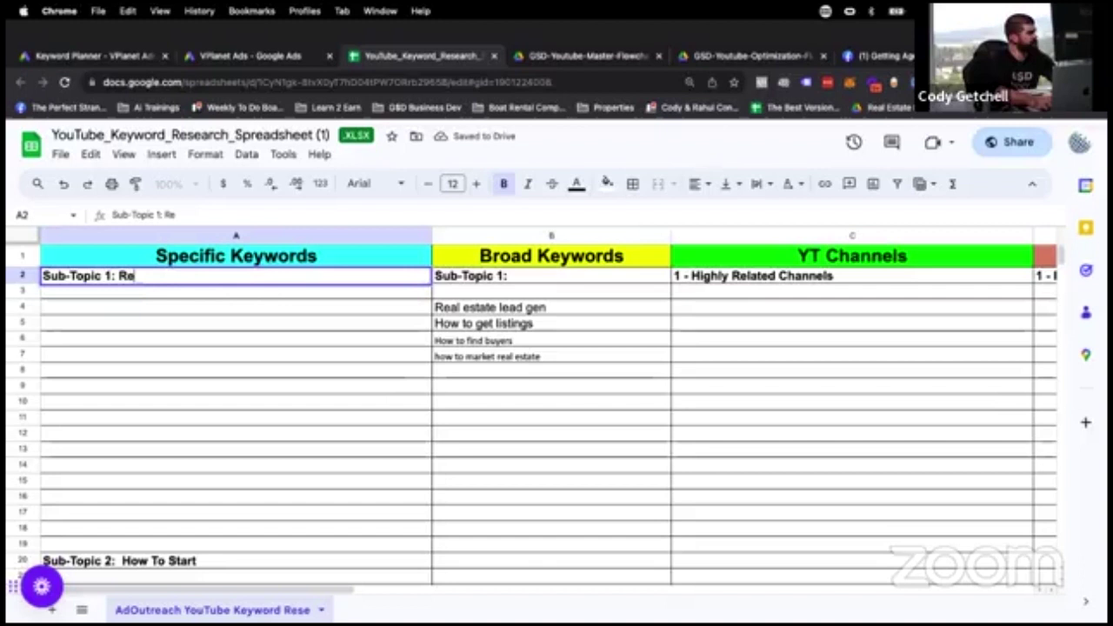
type("al estate lead")
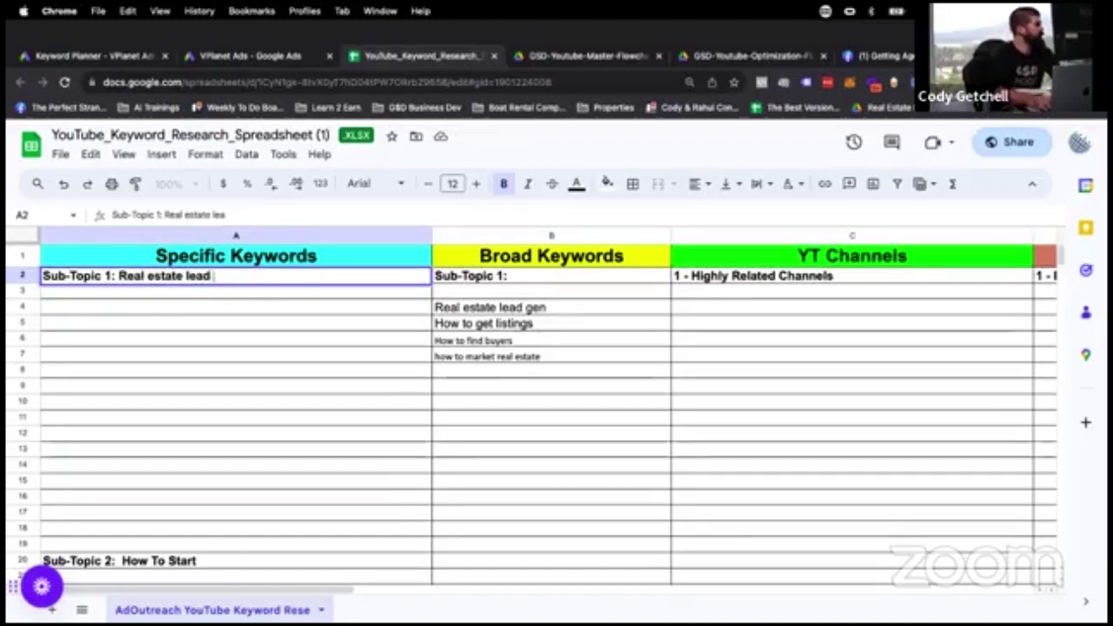
type(" generation")
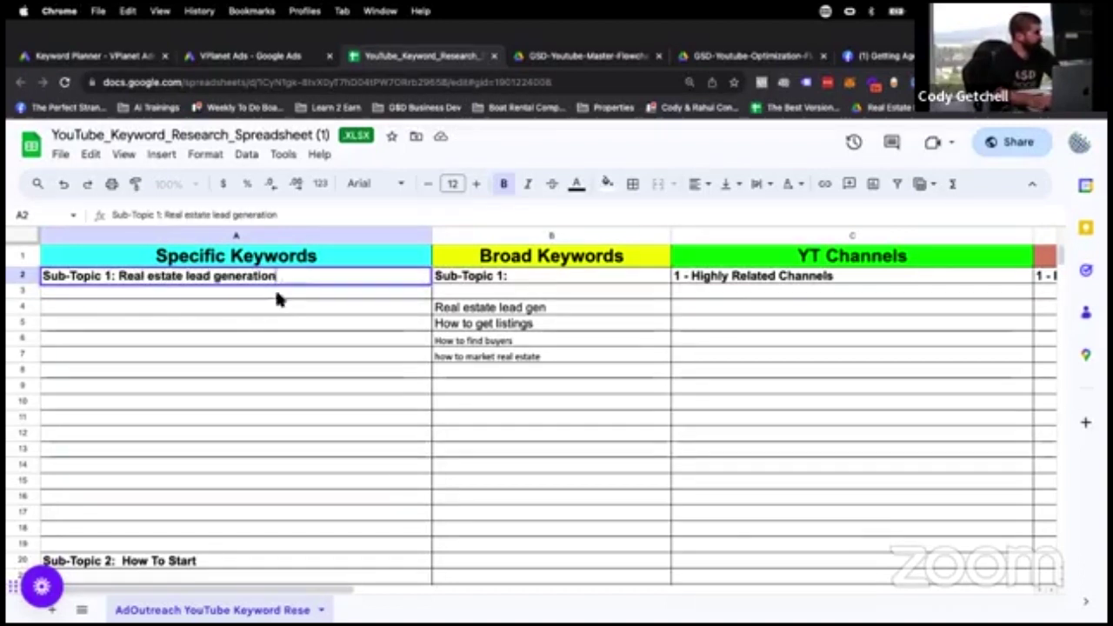
left_click(515, 304)
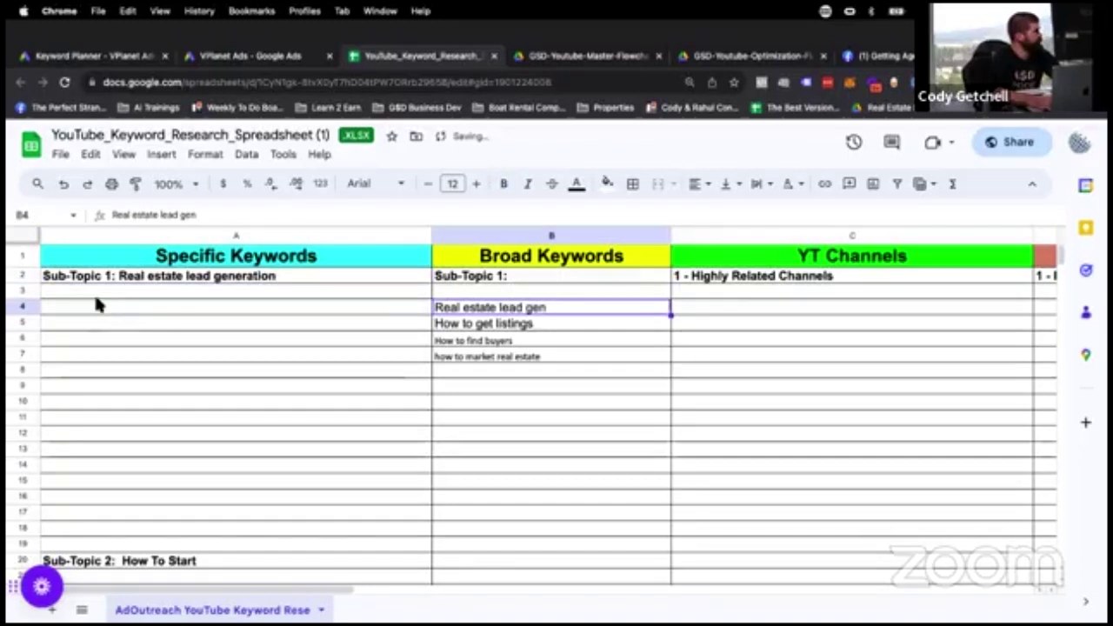
Enter "lead generation for realtors" as the first specific keyword in A3.
left_click(97, 296)
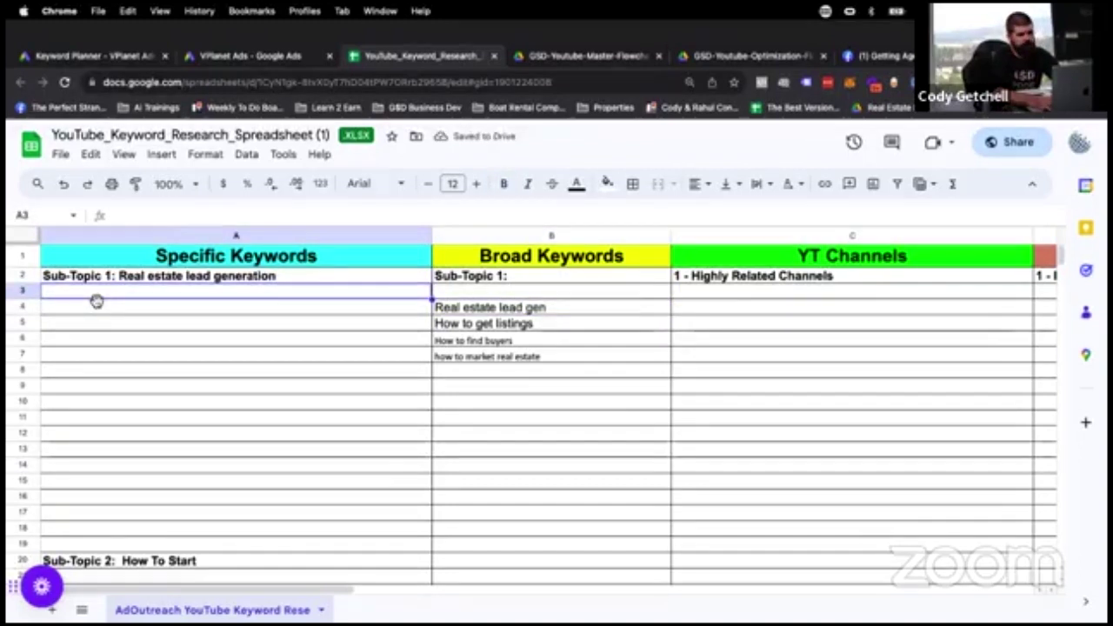
type("lead")
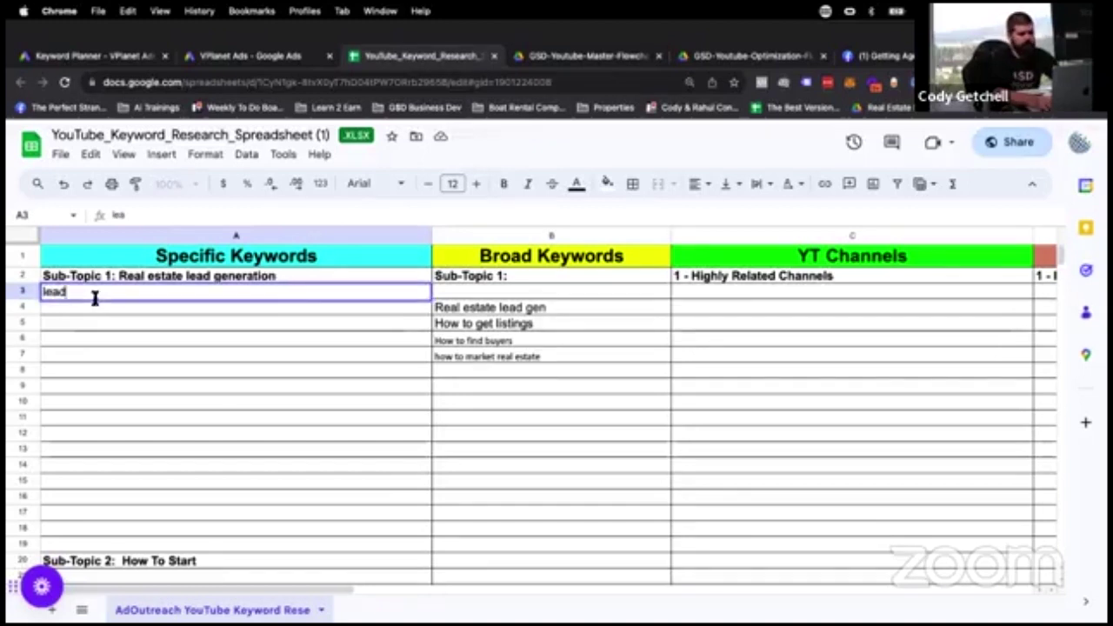
type(" generation for")
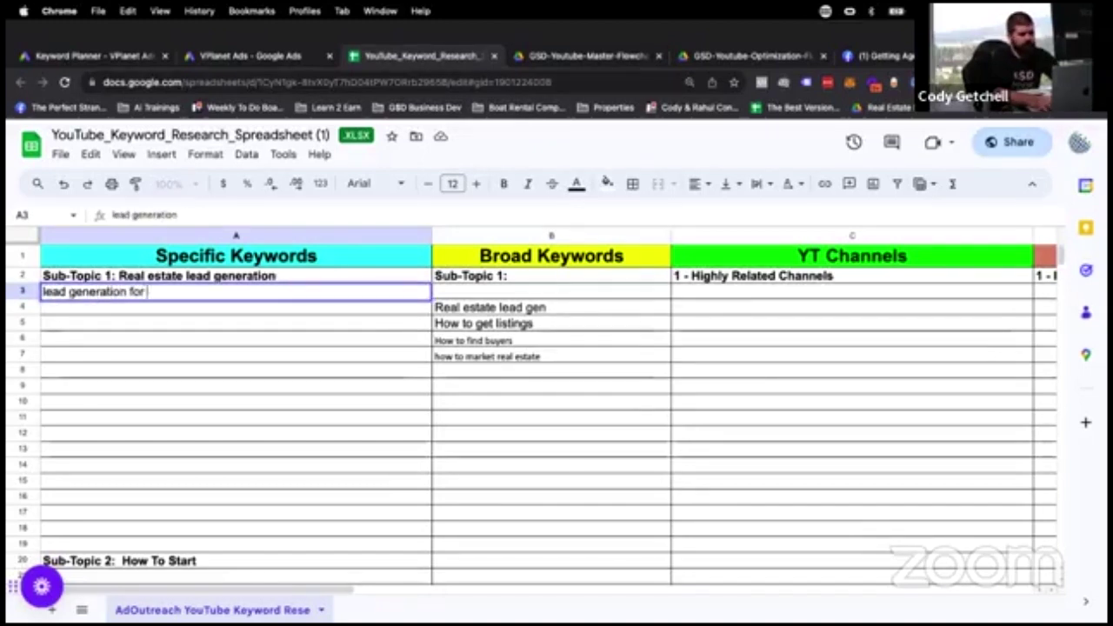
type(" realtors")
key("Return")
Enter "lead generation for real estate" as the second specific keyword in A4.
type("lead generation ")
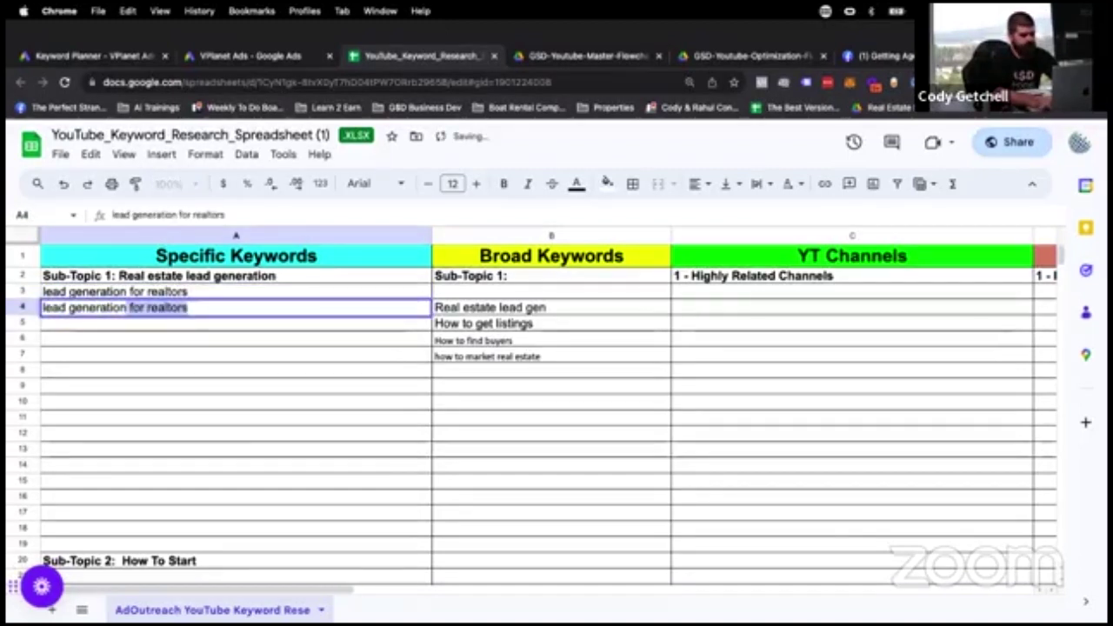
type("for real estate")
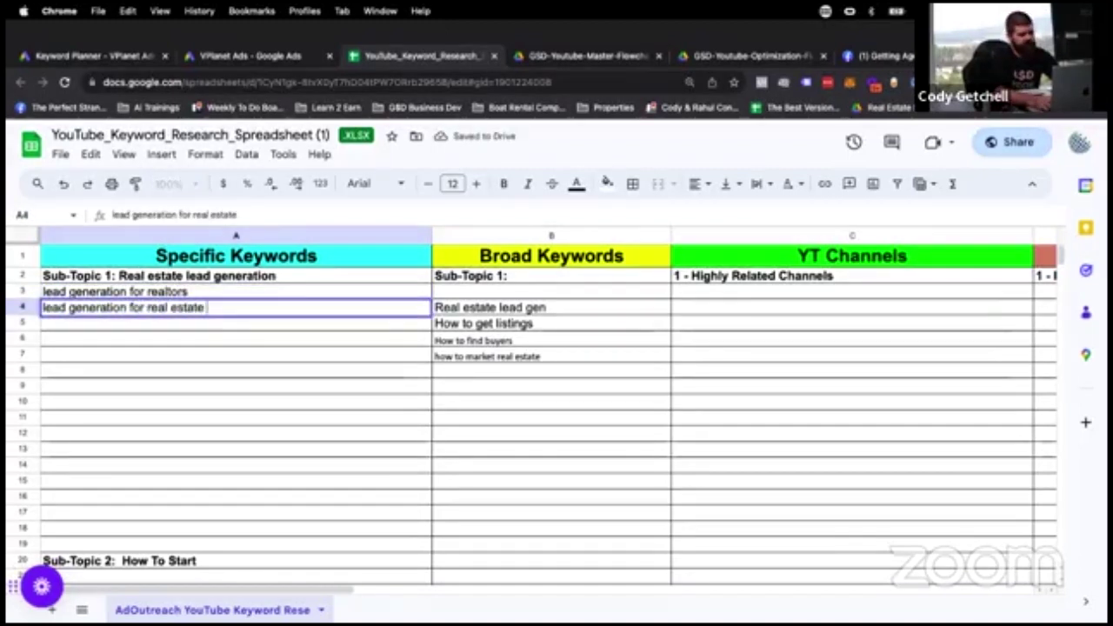
type(" est")
key("BackSpace")
key("BackSpace")
key("BackSpace")
key("BackSpace")
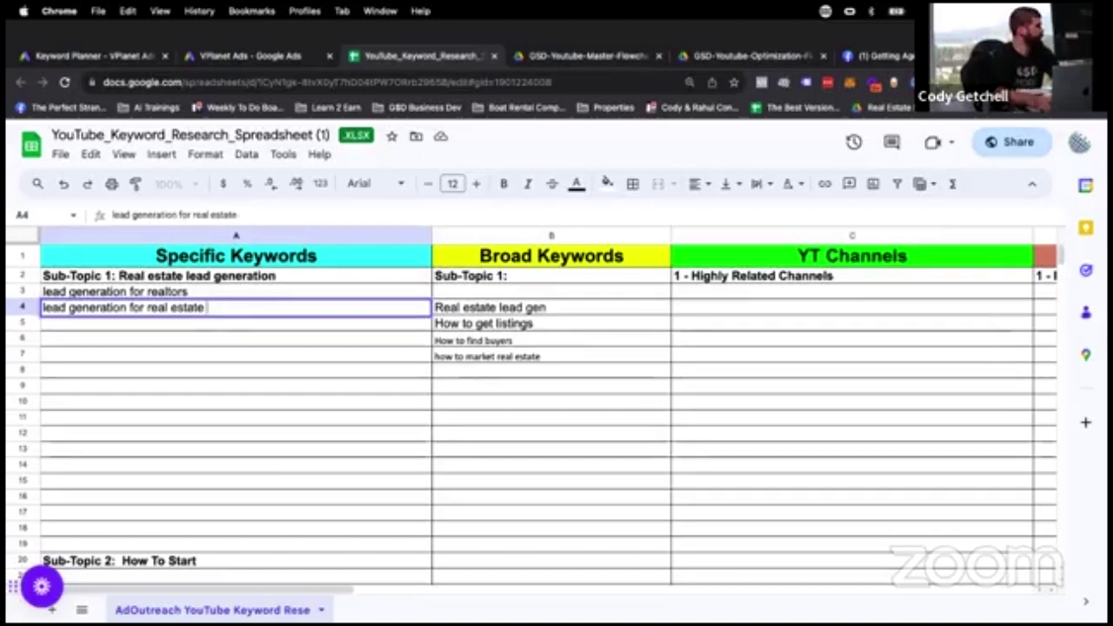
key("Return")
Add the specific keywords "how to generate leads for real estate" in A5 and "how to use Facebok to generate realtor leads" in A6.
type("how to generate leads")
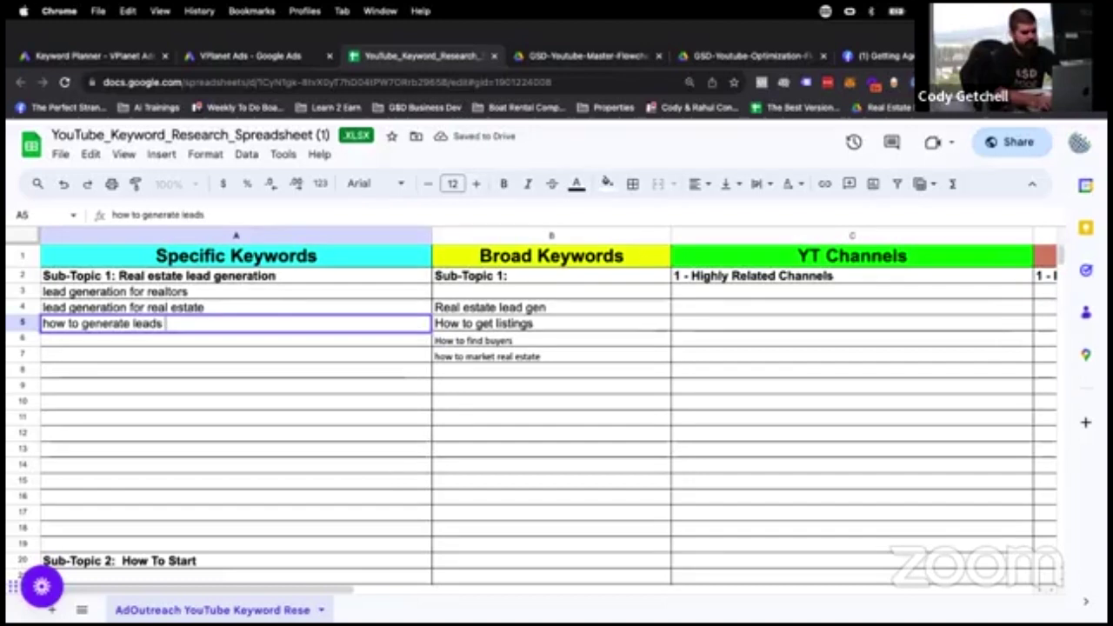
type(" for real estate")
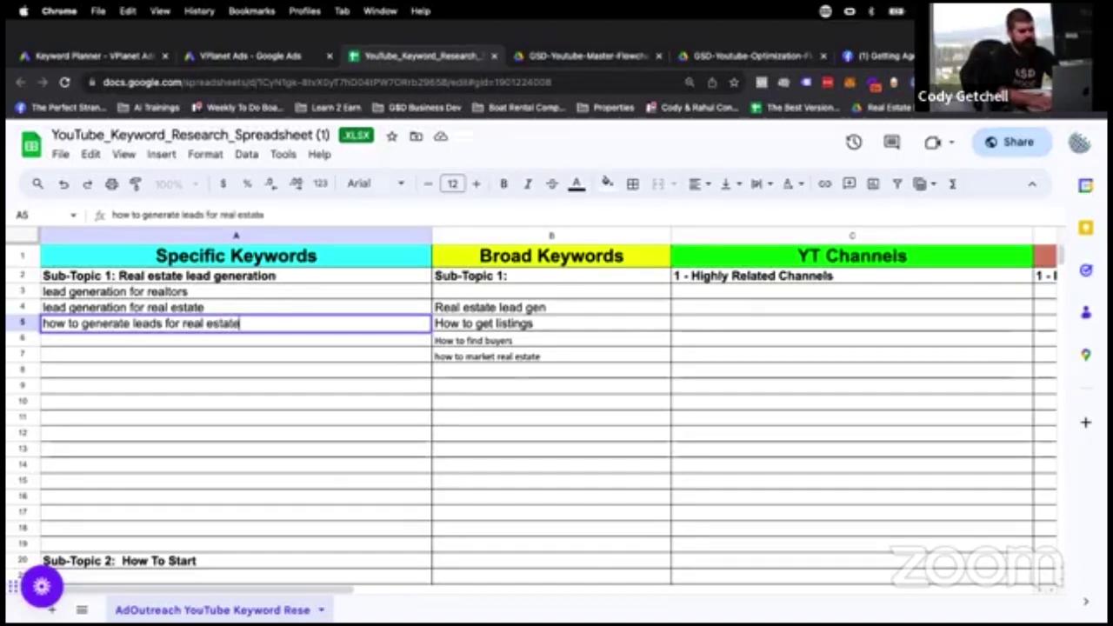
key("Return")
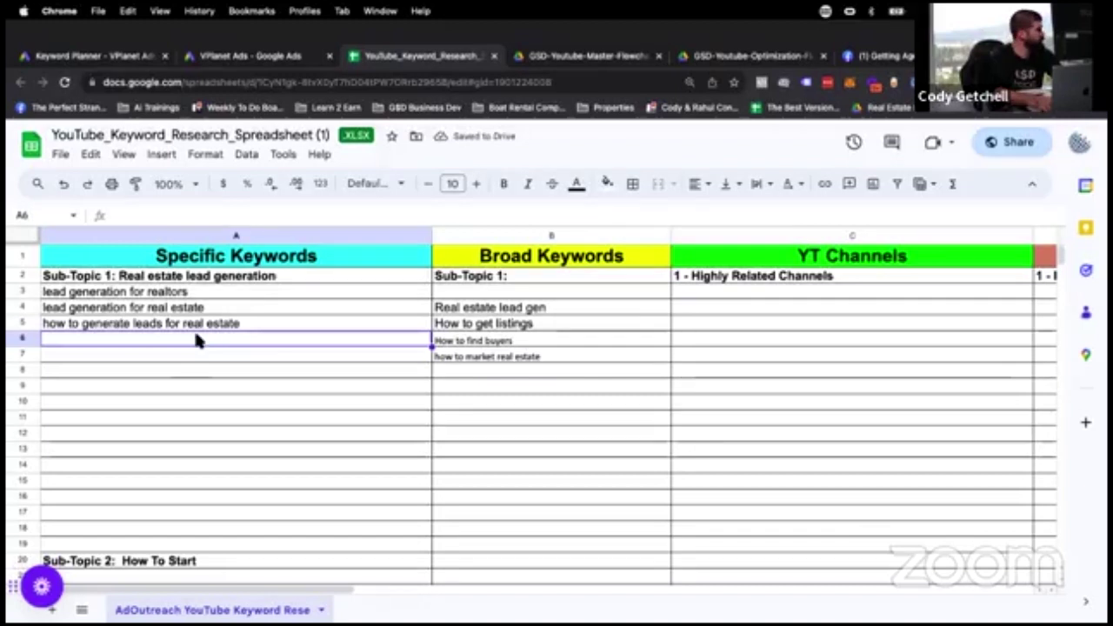
type("how to use")
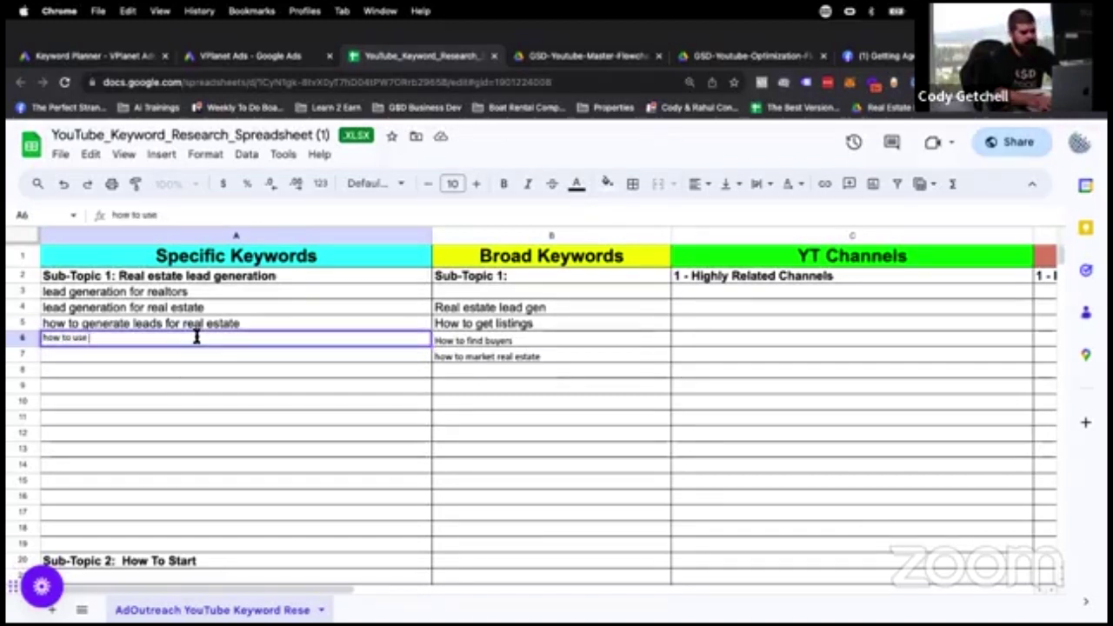
type(" Facebok to genera")
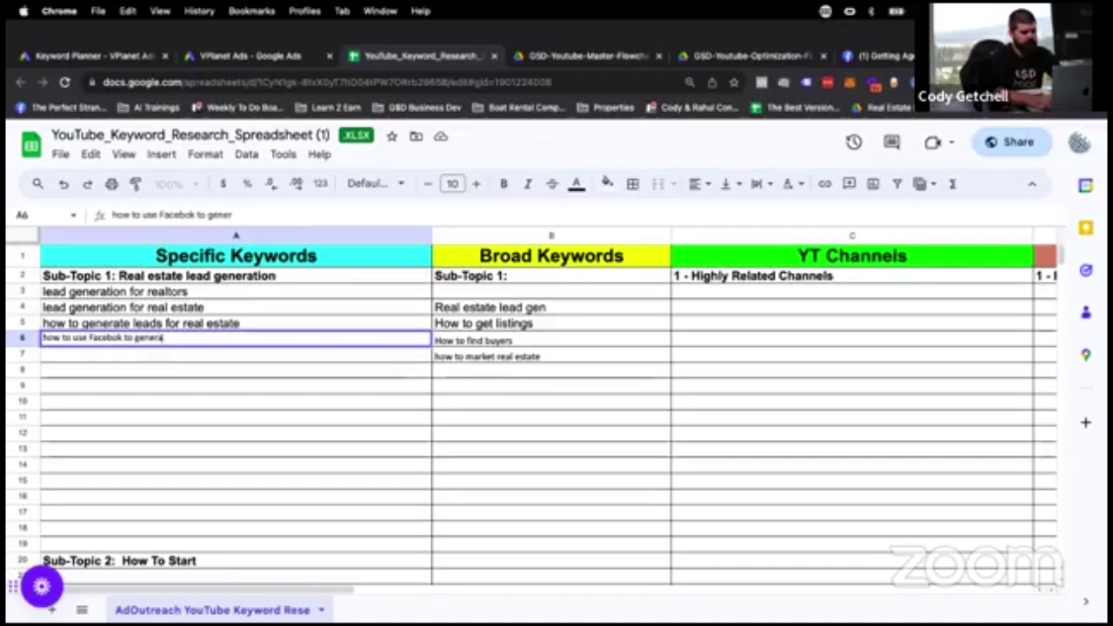
type("te realtor leads")
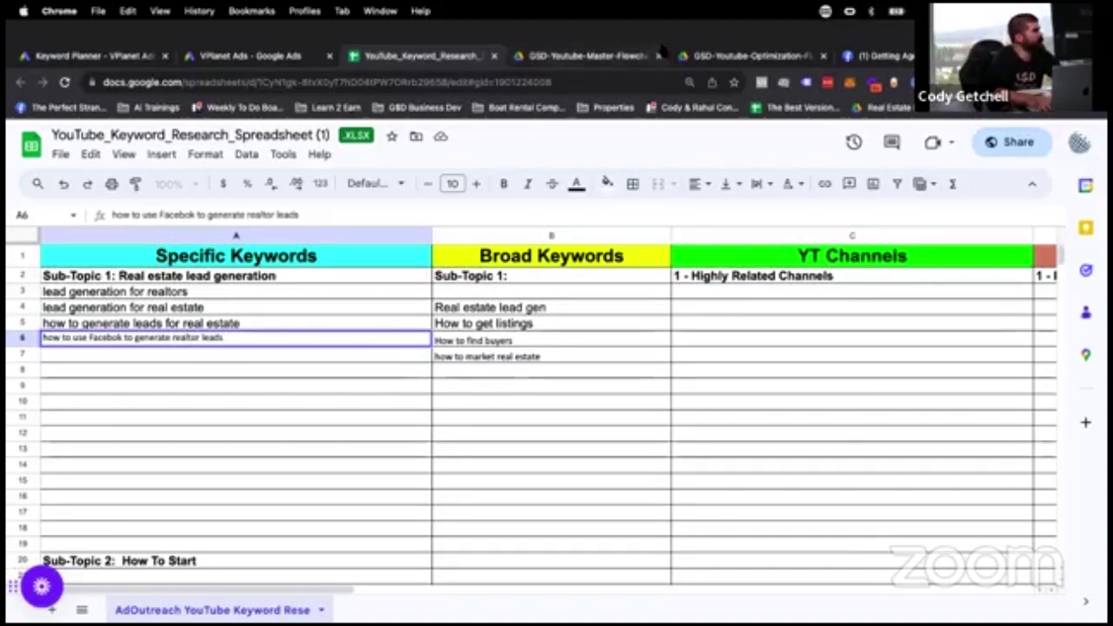
left_click(98, 356)
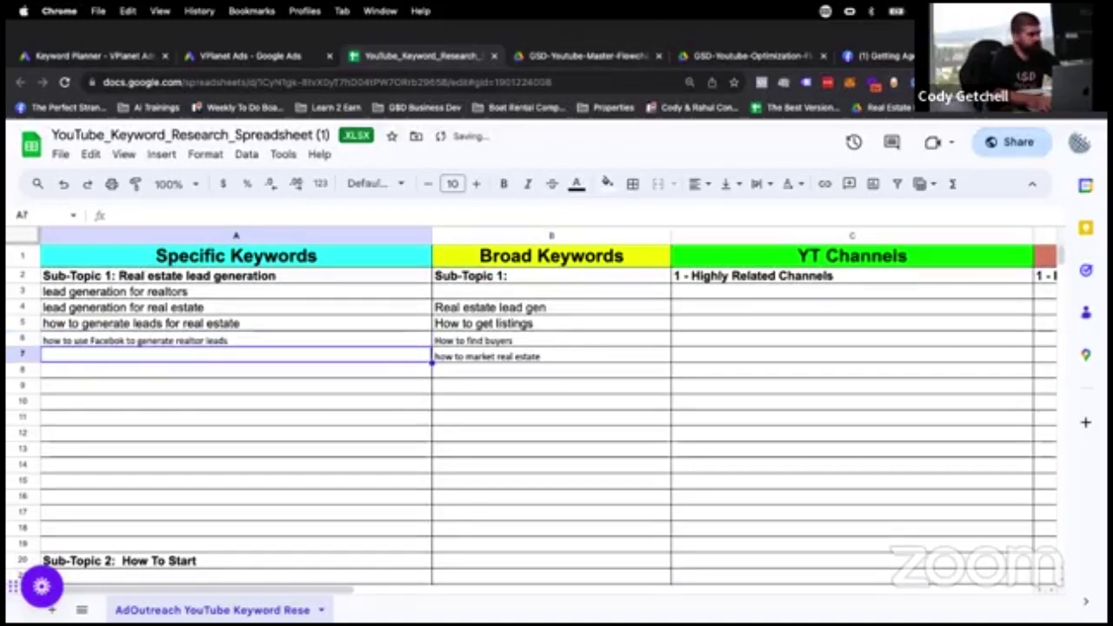
Open YouTube in a new tab and check the search suggestions for "lead generation for real estate".
key("super+t")
key("super+v")
key("Return")
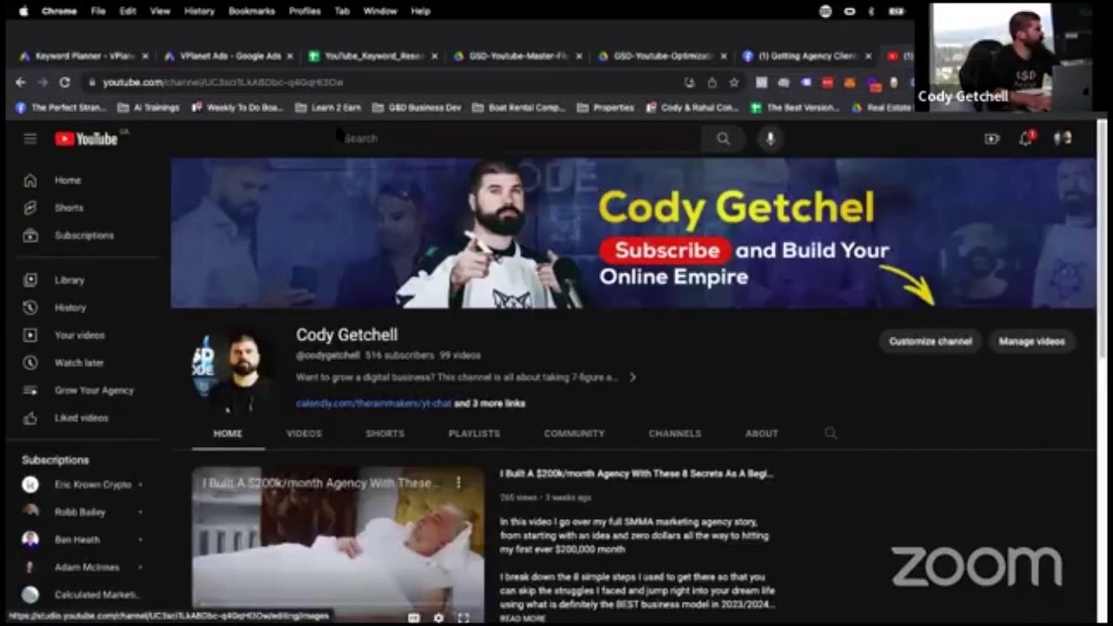
left_click(374, 140)
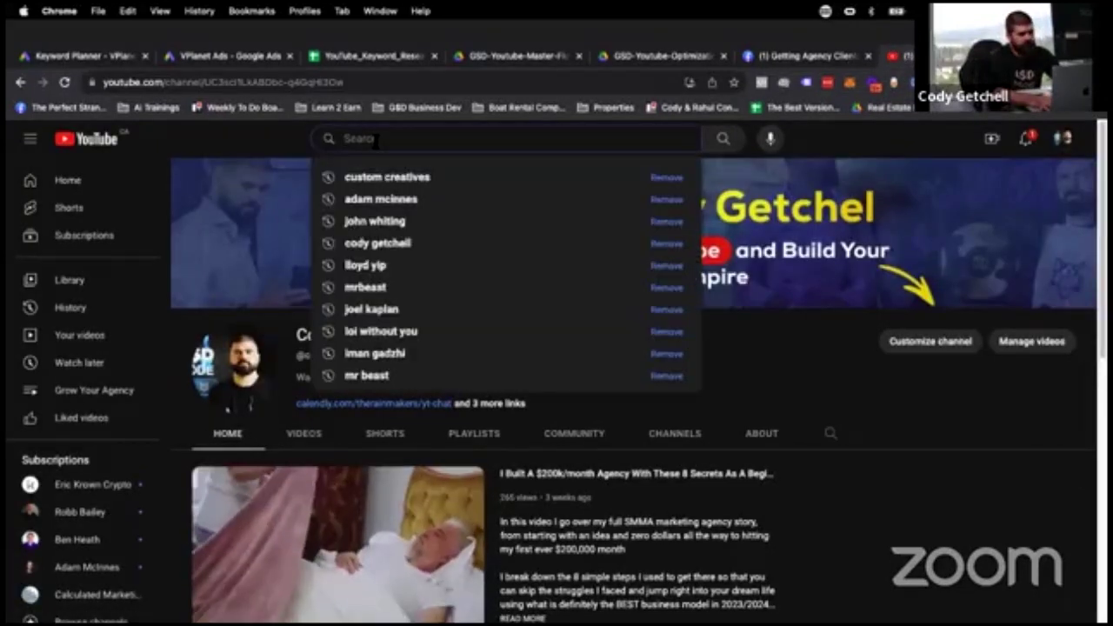
type("lead gene")
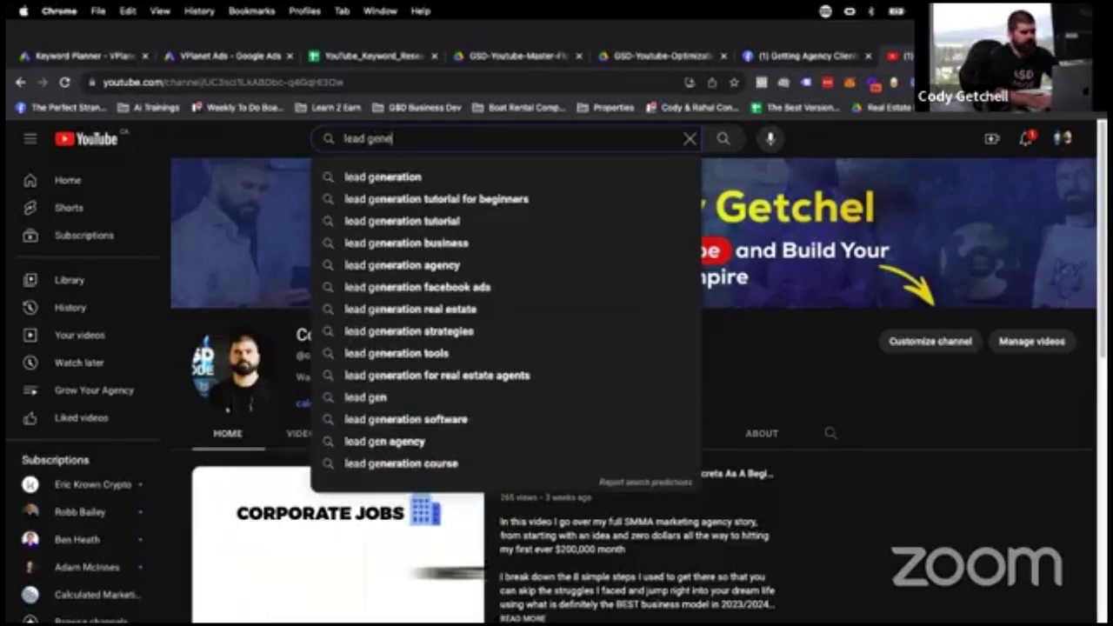
type("ration for real est")
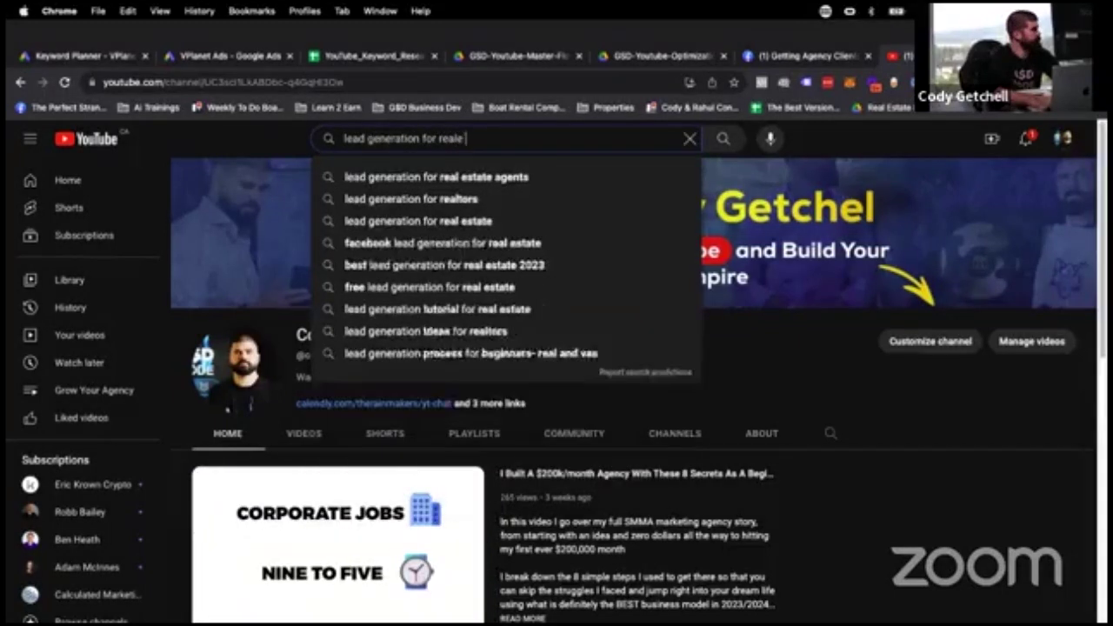
type("ate")
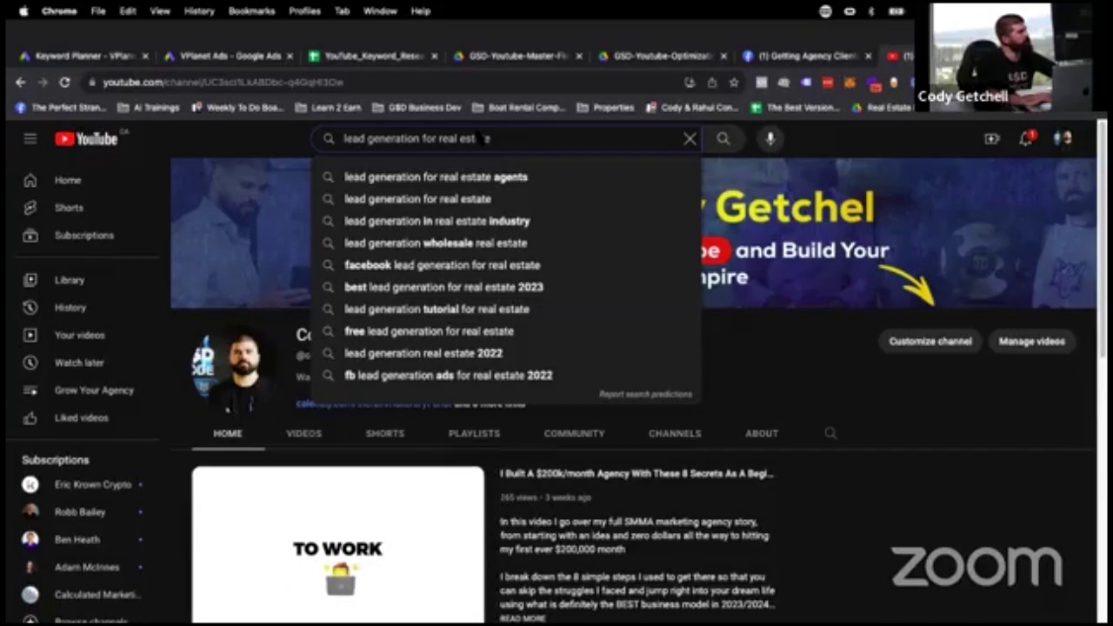
Copy the keyword in A6 of the spreadsheet and check its search suggestions on YouTube.
left_click(345, 55)
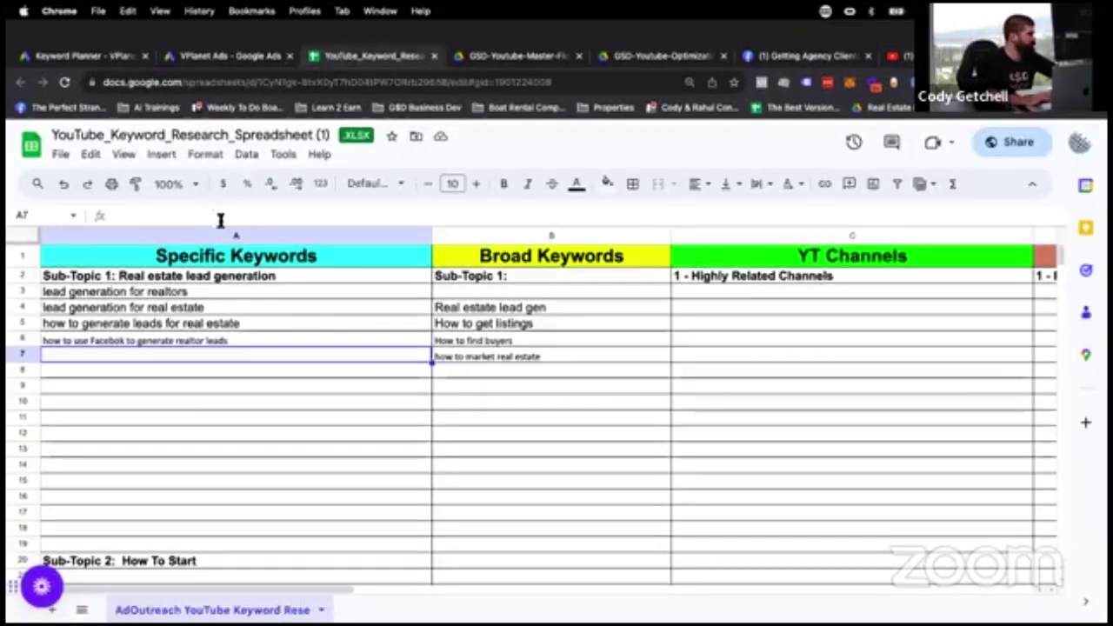
left_click(169, 341)
double_click(169, 343)
left_click(249, 352)
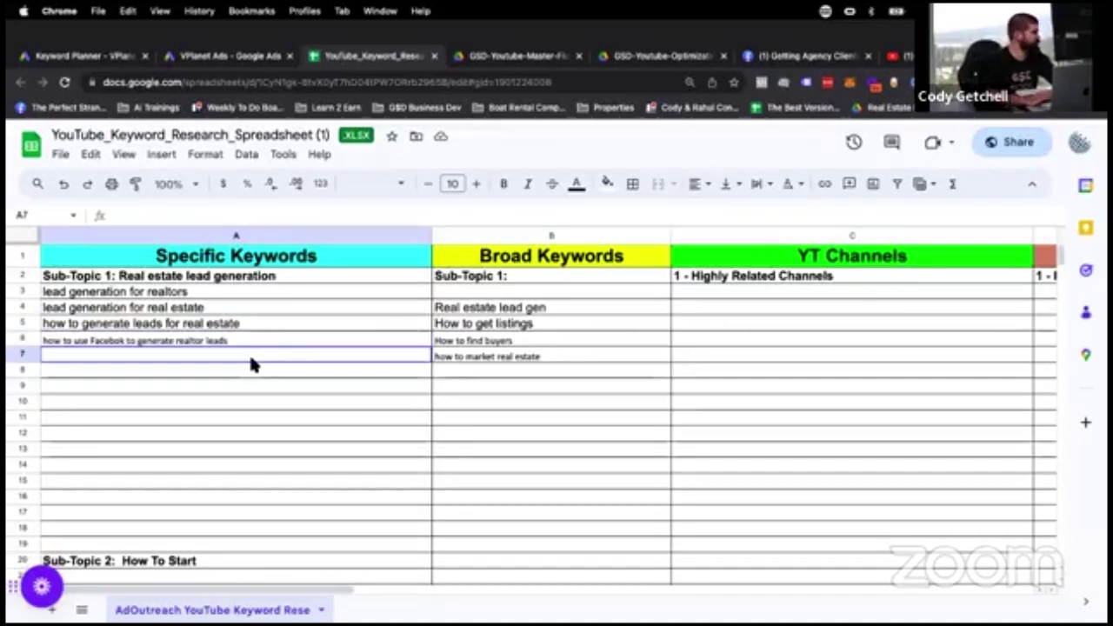
left_click(897, 57)
left_click(460, 139)
key("ctrl+a")
type("how to use Facebook to generate realtor leads")
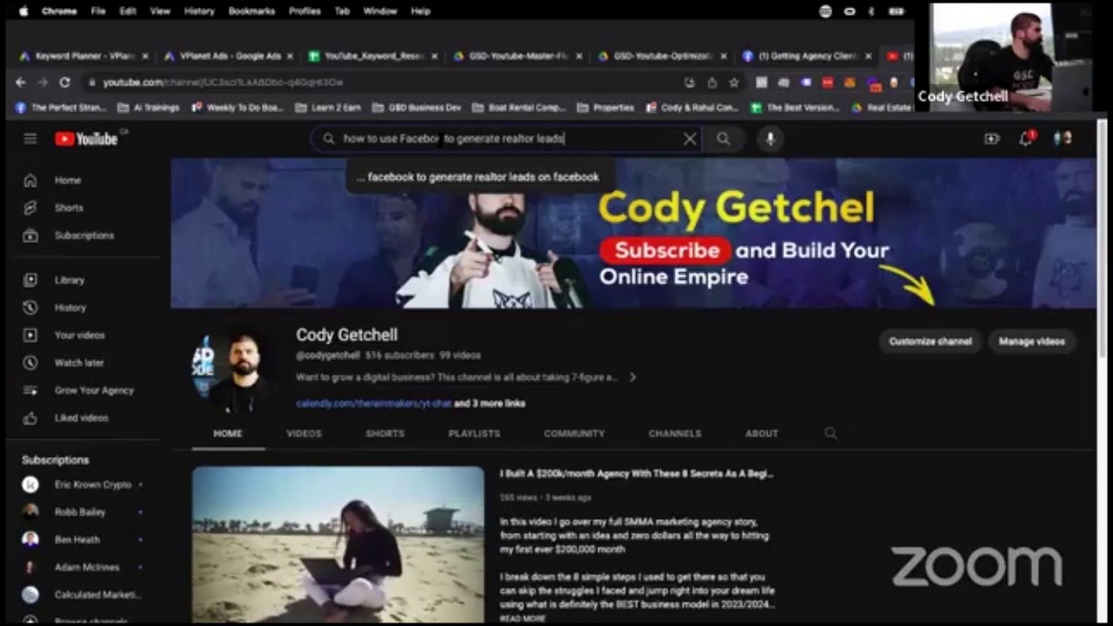
Shorten the YouTube query to "Facebok to generate realtor leads", and further to "realtor leads", to compare the search suggestions.
left_click_drag(401, 139, 343, 139)
key("BackSpace")
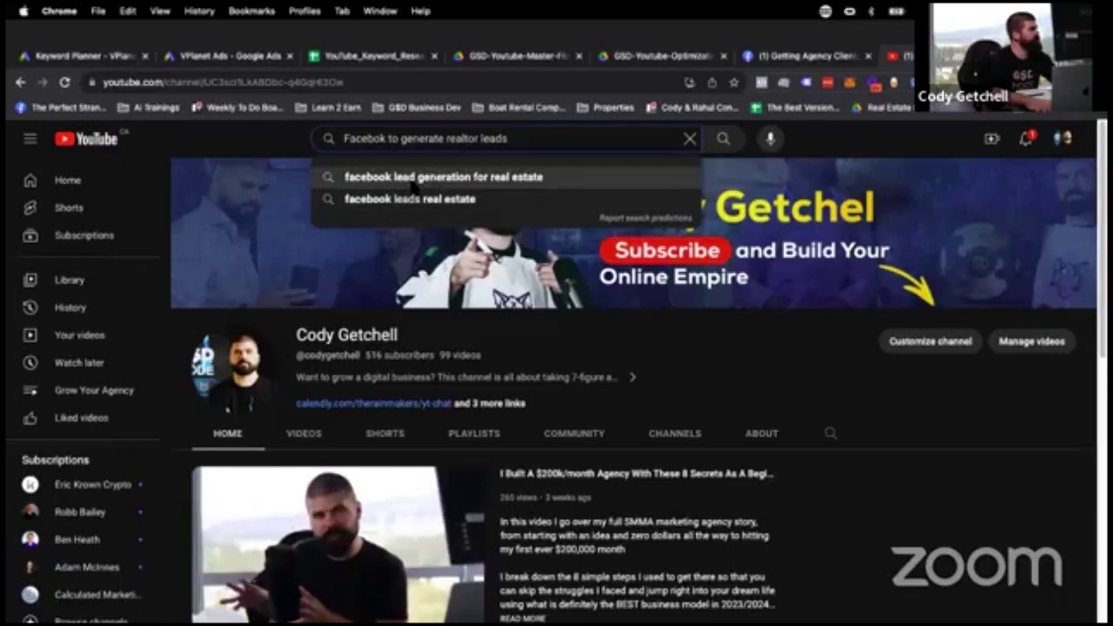
left_click_drag(448, 139, 343, 139)
key("BackSpace")
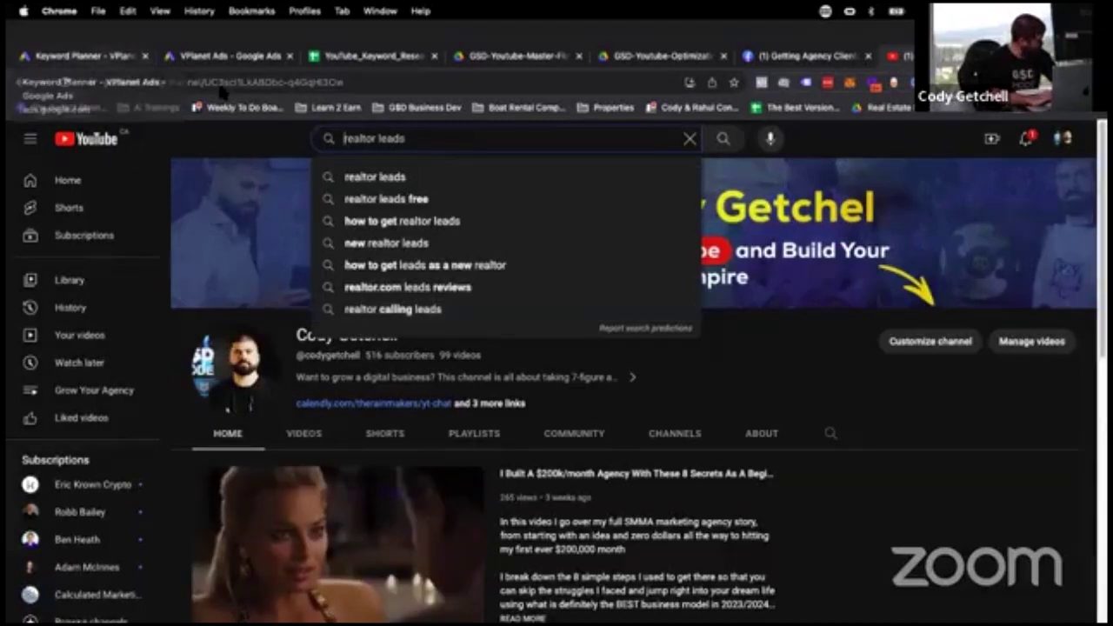
Switch to Google Ads Keyword Planner and try to discover new keywords for "lead generation for realtors".
left_click(98, 57)
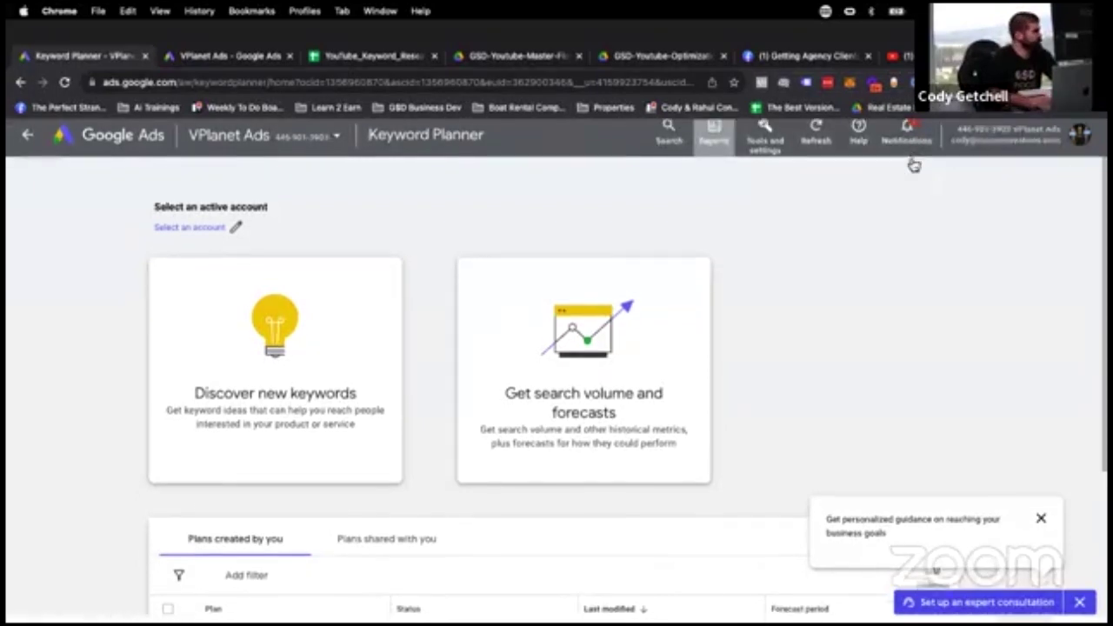
left_click(390, 367)
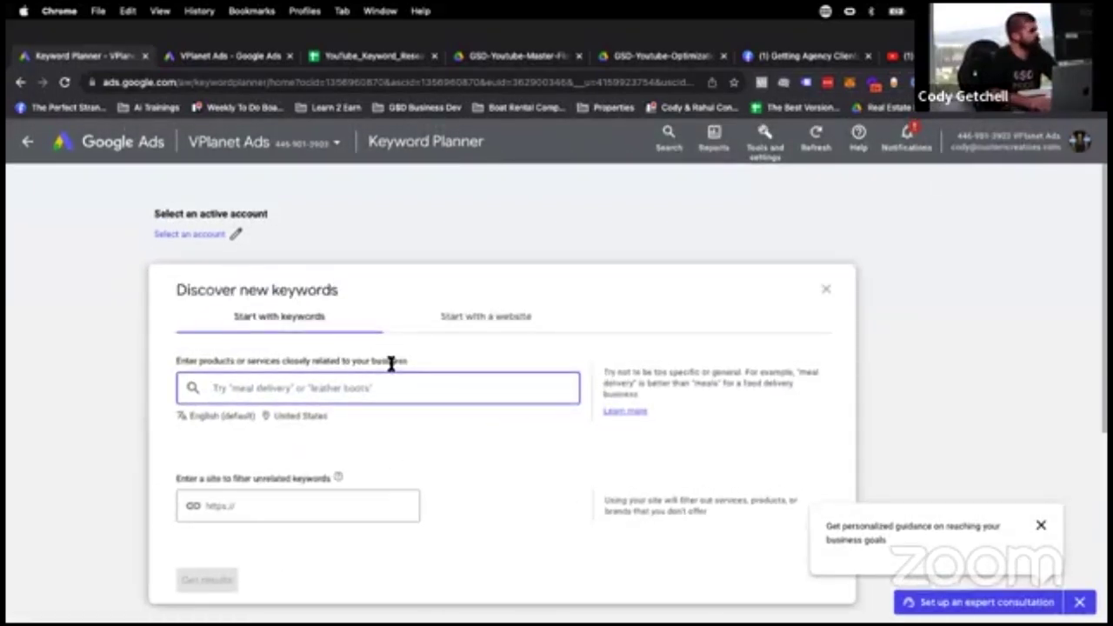
type("w")
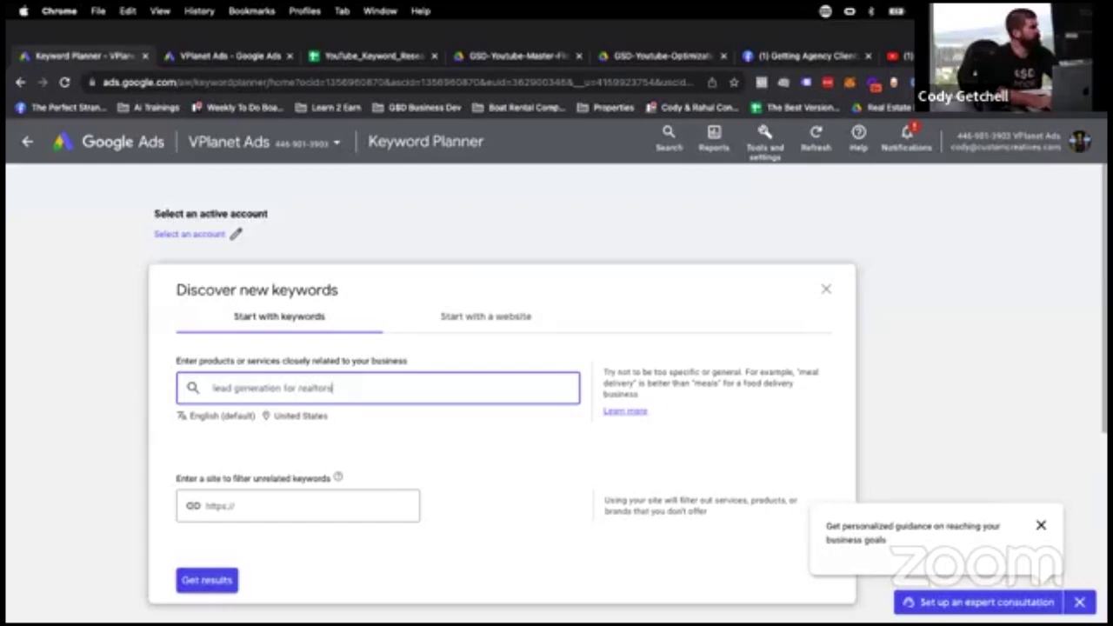
key("Return")
left_click(205, 580)
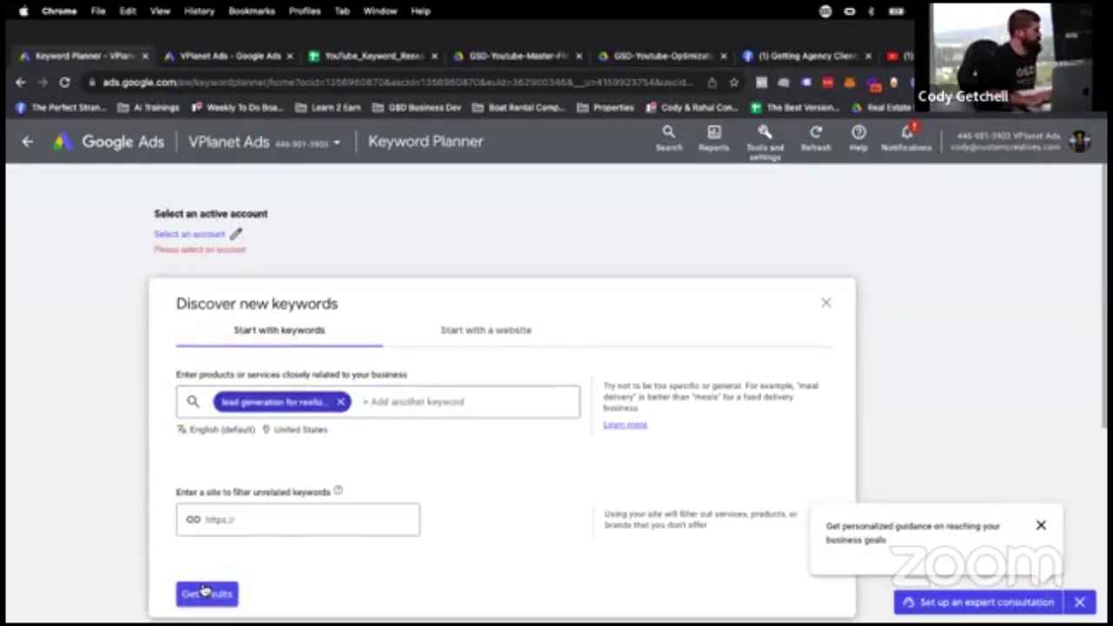
Set VPlanet SC Funnel as the active account for Keyword Planner and dismiss the personalized guidance notice.
left_click(208, 236)
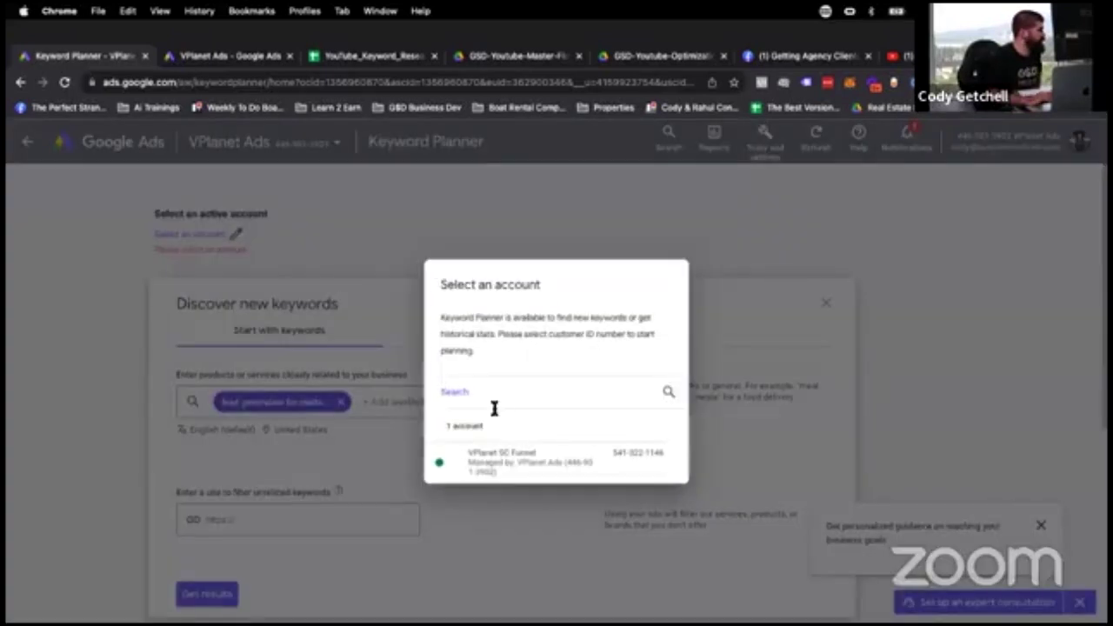
left_click(458, 461)
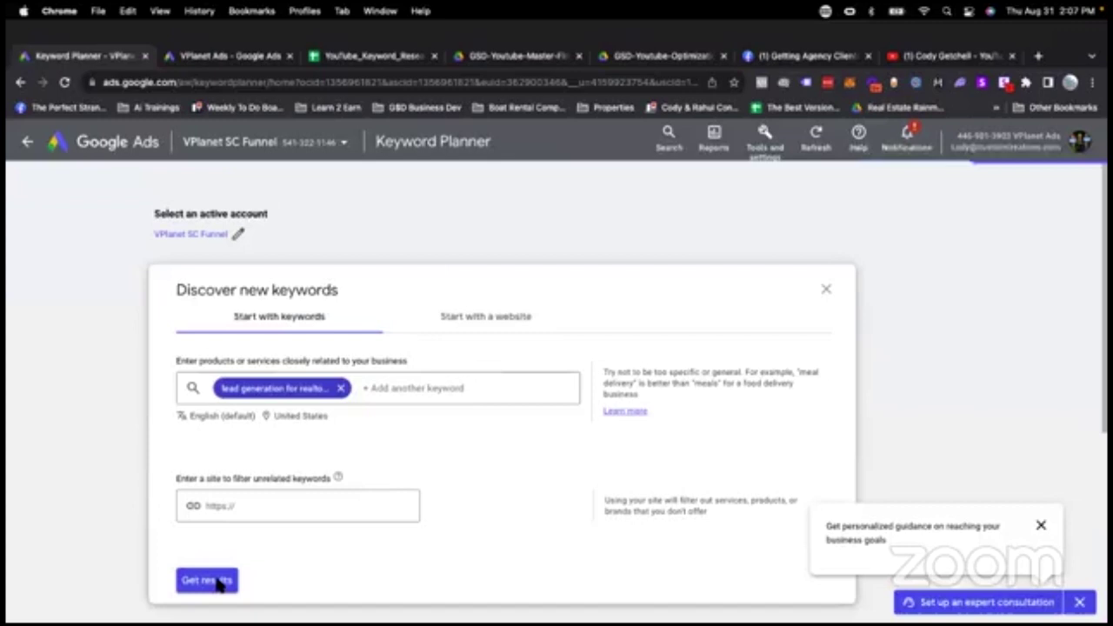
left_click(1038, 527)
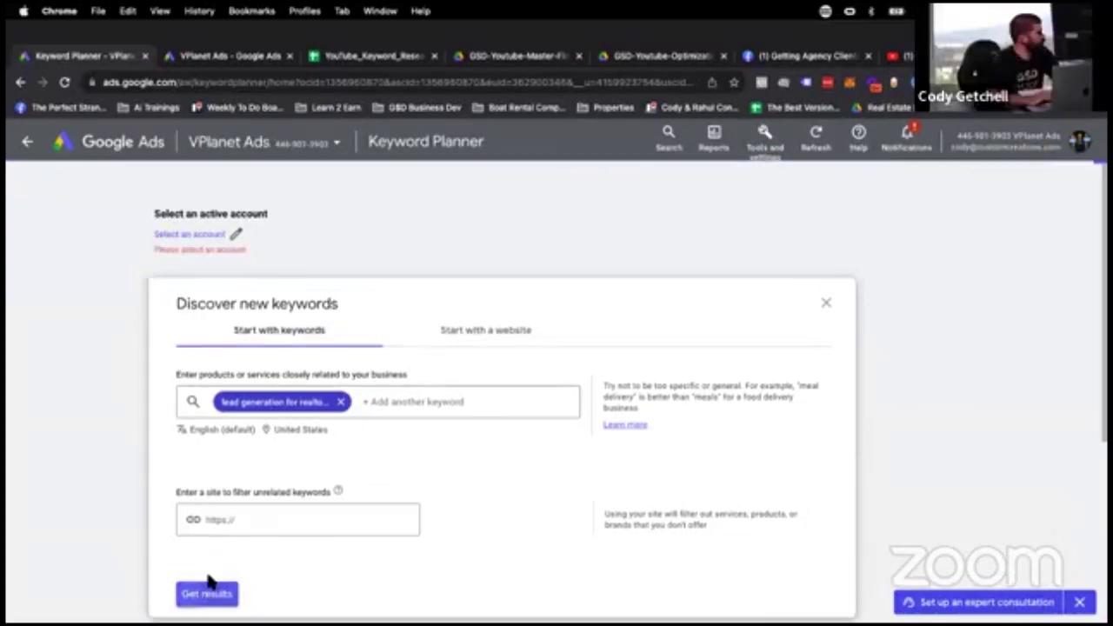
left_click(225, 235)
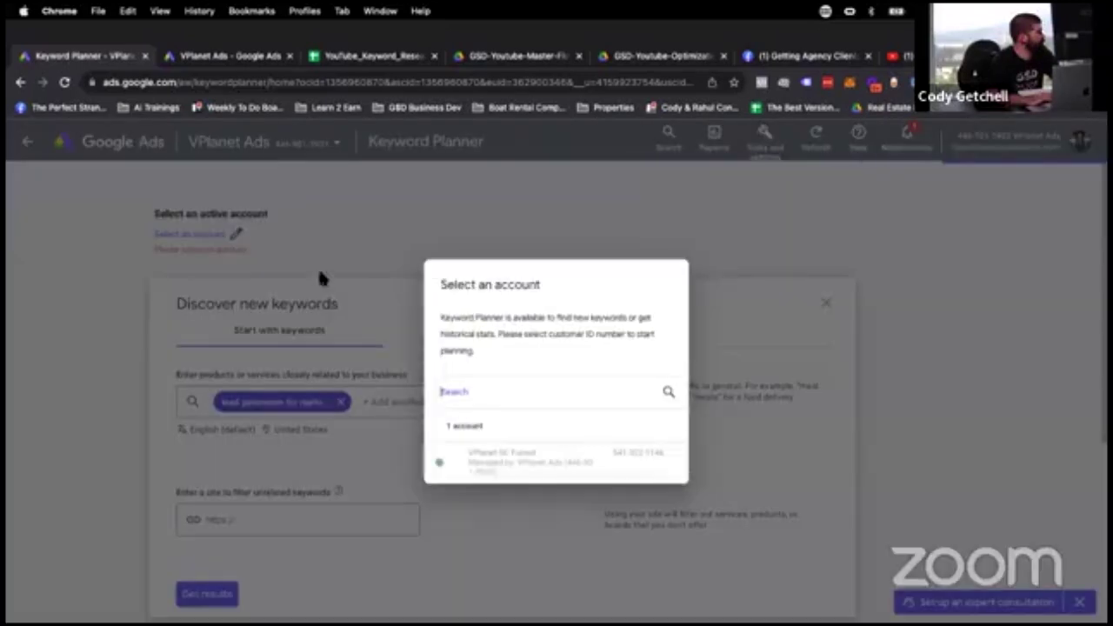
left_click(469, 452)
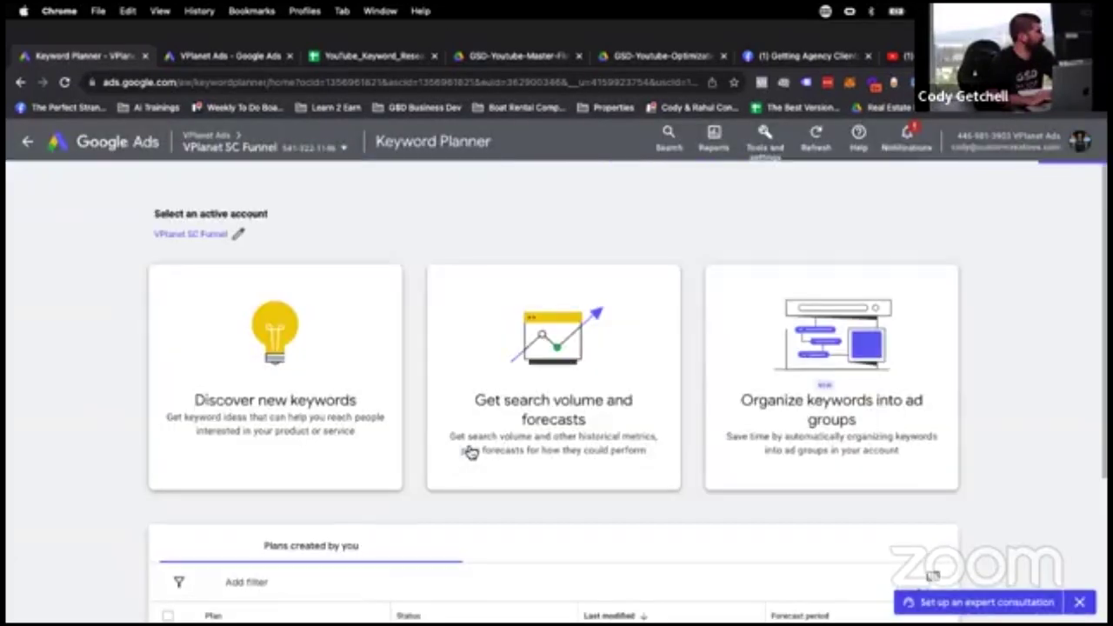
Discover new keywords in Keyword Planner starting from "lead generation for realtors" and get the results.
scroll(353, 448, "down", 5)
left_click(300, 260)
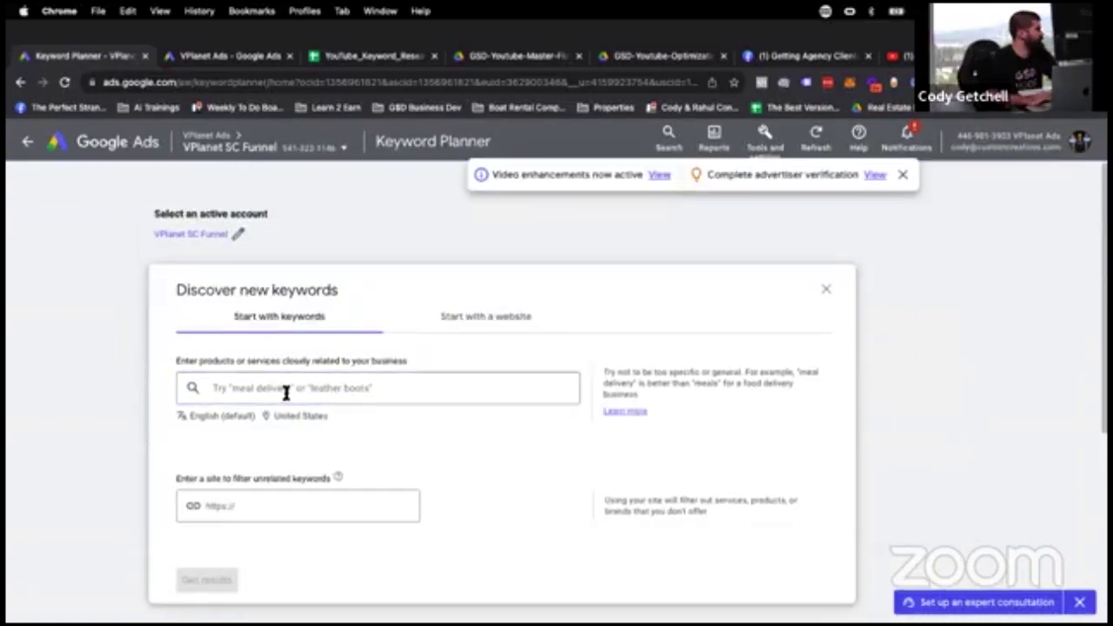
type("lead generation for realtors")
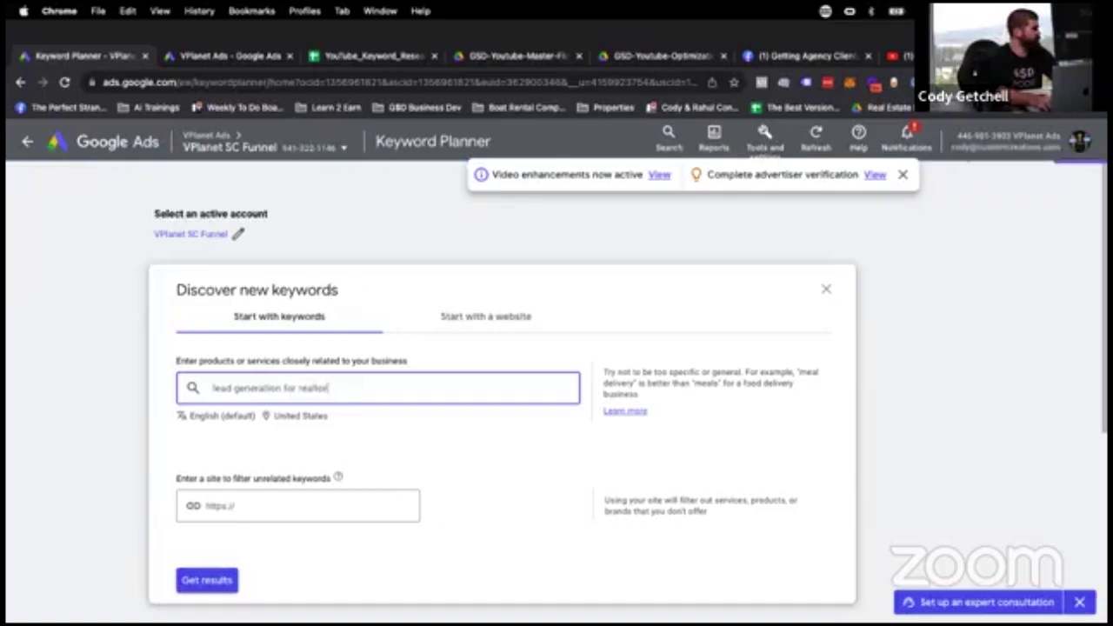
key("Return")
left_click(195, 579)
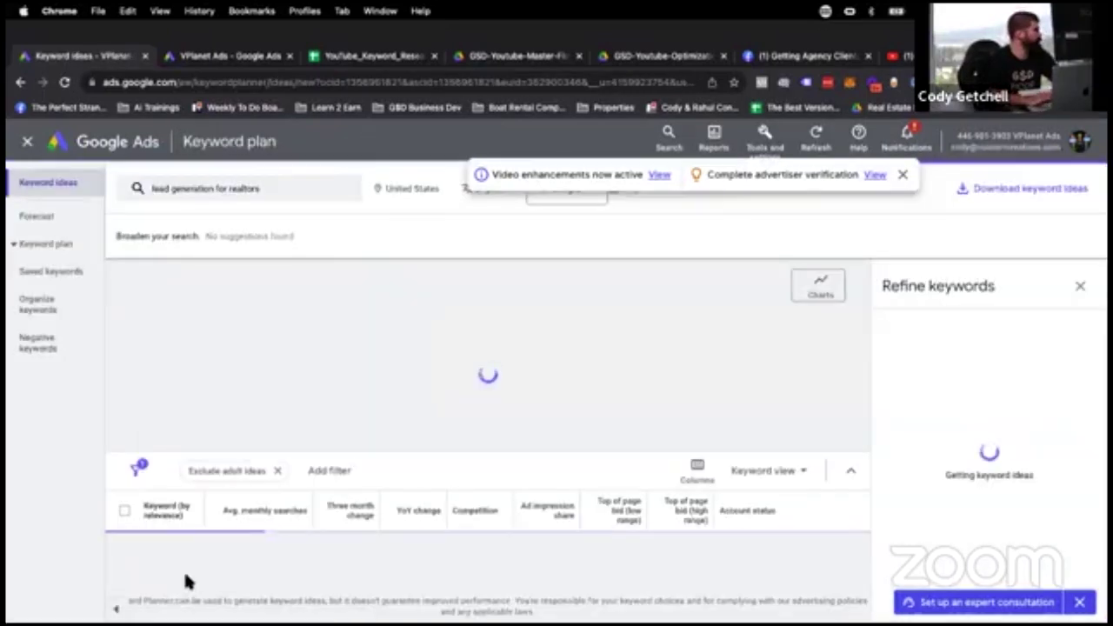
Widen the Keyword column of the keyword ideas table and increase the number of rows shown per page.
scroll(260, 522, "down", 3)
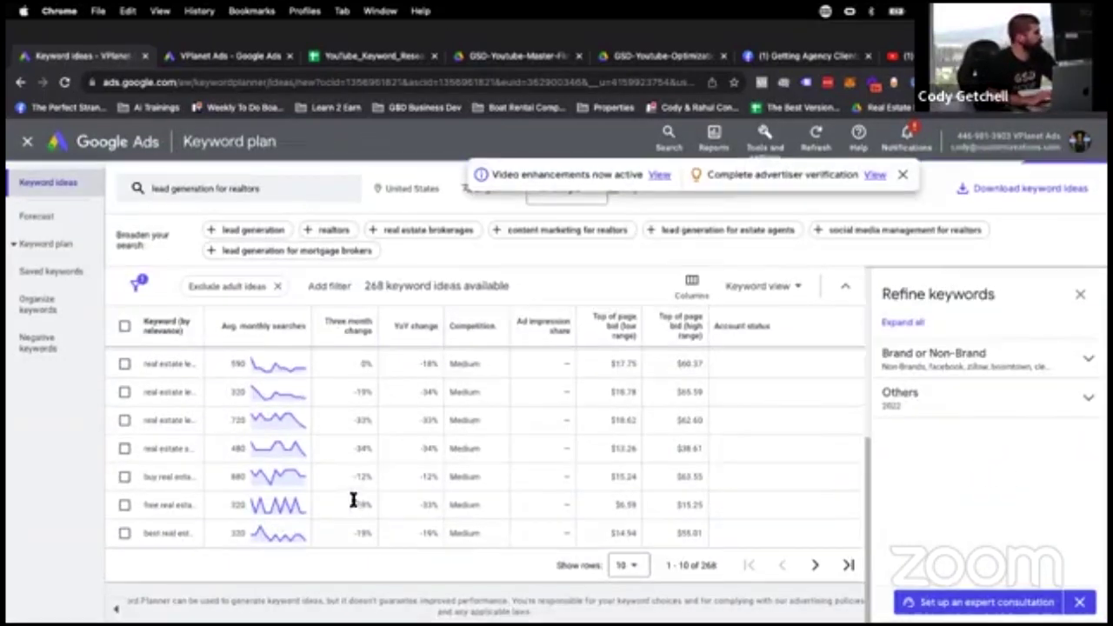
left_click_drag(204, 322, 328, 317)
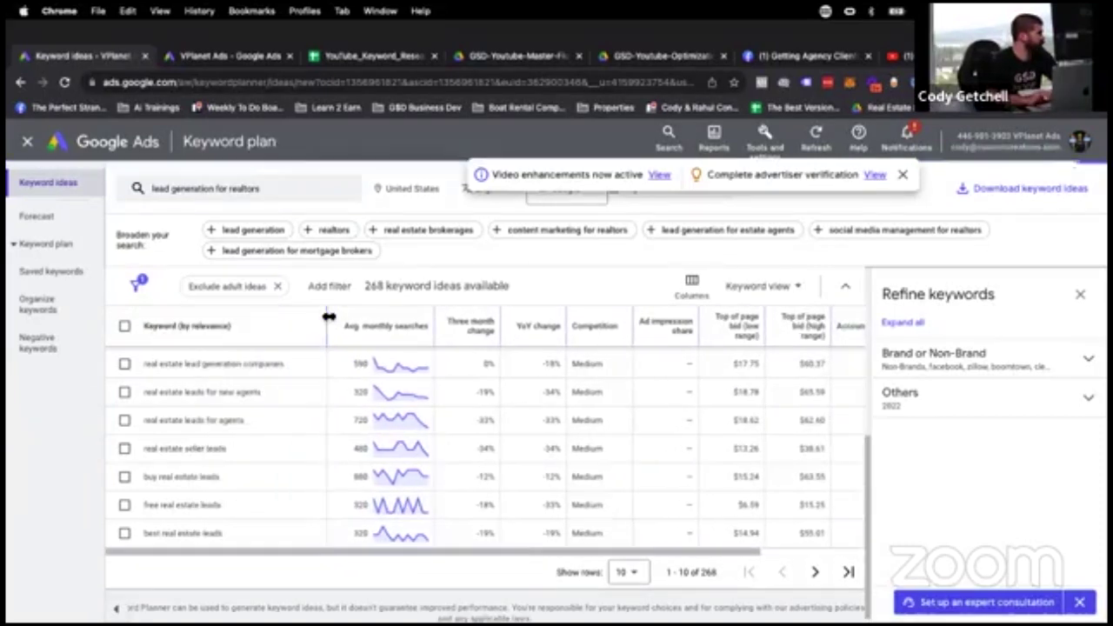
scroll(574, 435, "up", 2)
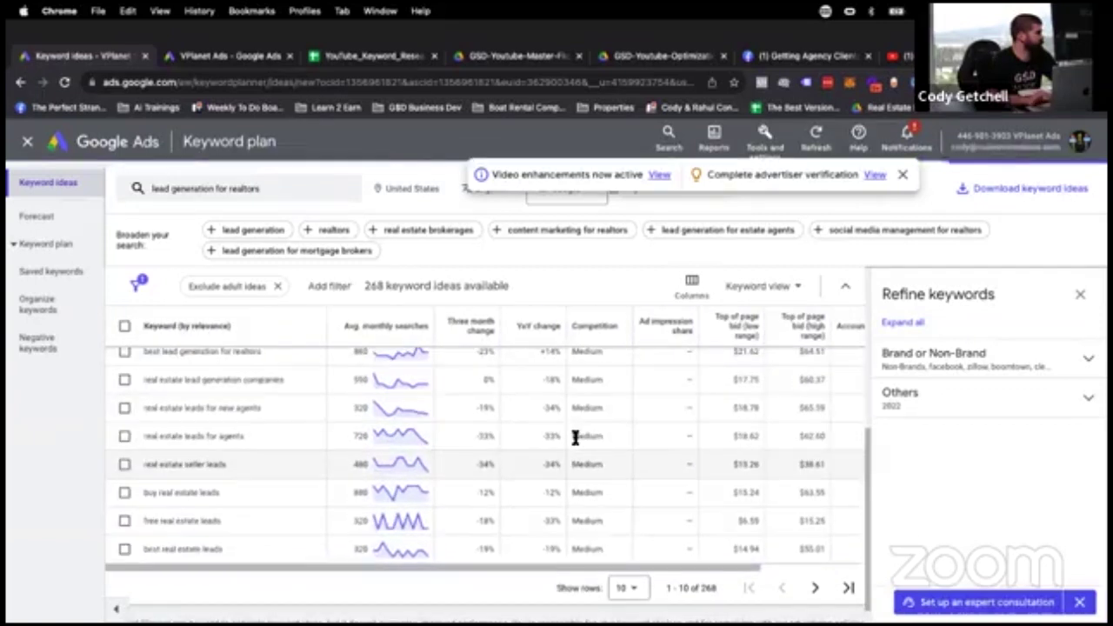
scroll(386, 492, "up", 5)
scroll(386, 492, "down", 8)
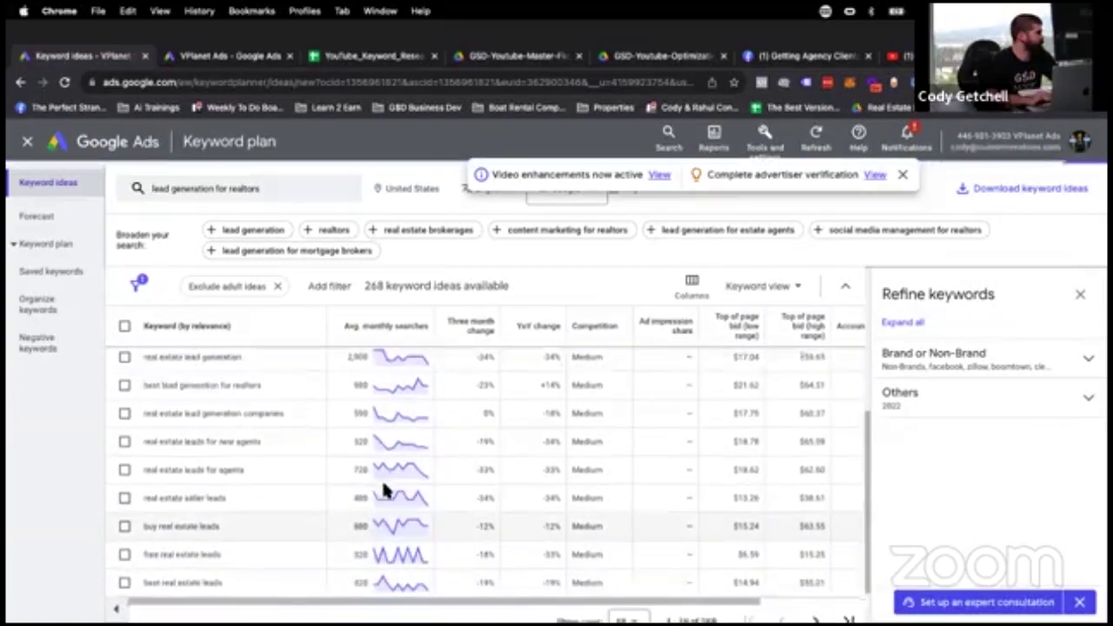
left_click(619, 567)
left_click(623, 549)
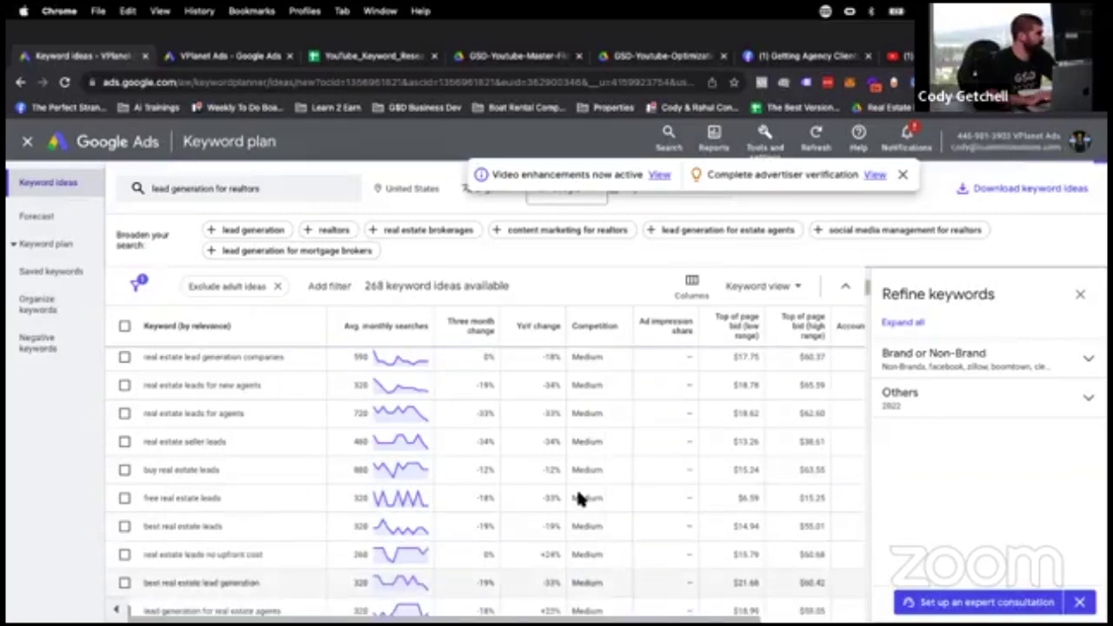
Sort the keyword ideas by average monthly searches, highest first, and review the top entries.
scroll(539, 435, "up", 5)
left_click(409, 428)
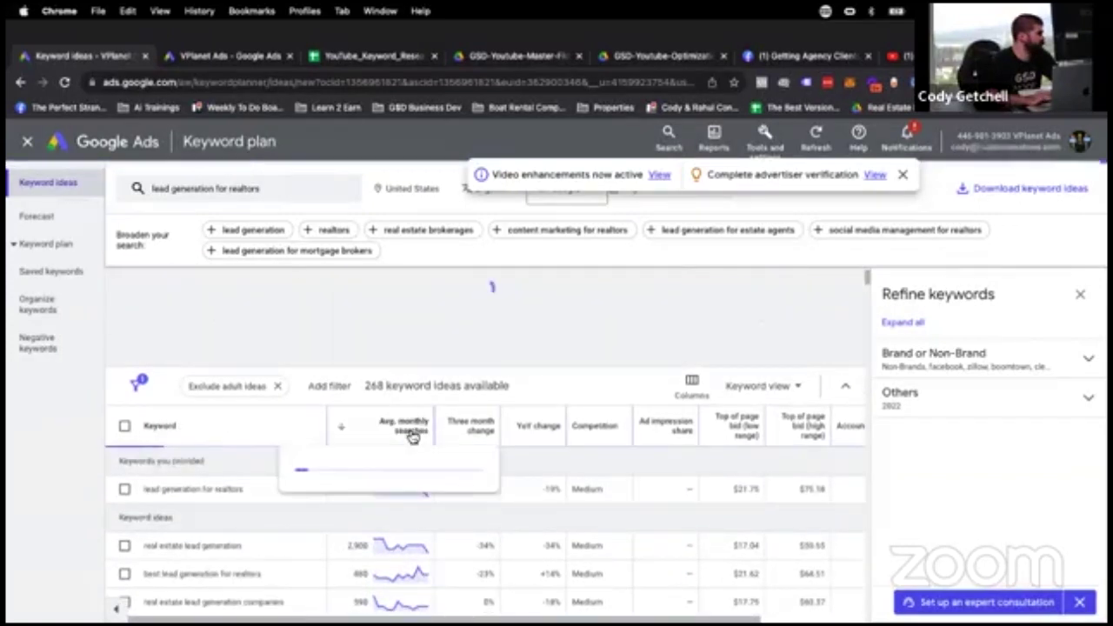
scroll(409, 426, "down", 1)
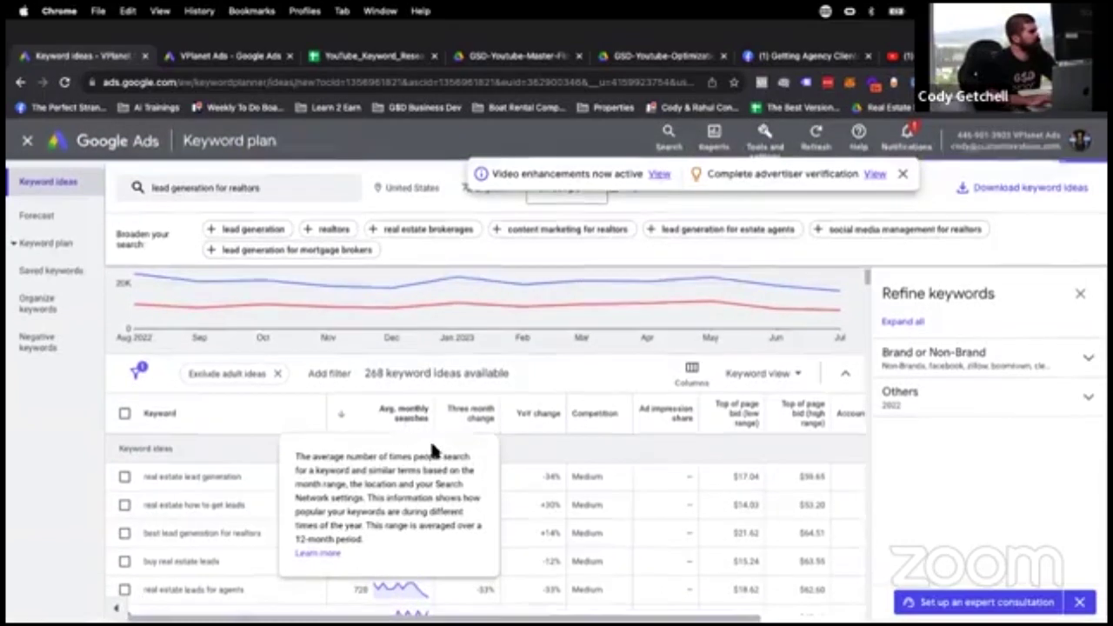
scroll(535, 487, "down", 2)
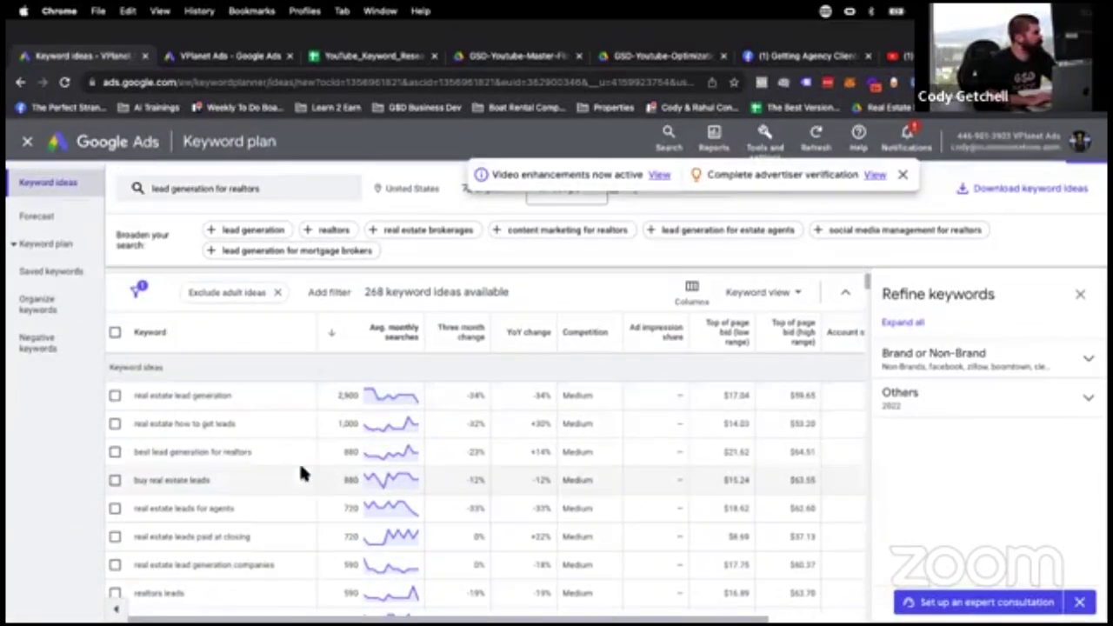
Select all keyword ideas and look through the lower-volume entries in the list.
left_click(115, 332)
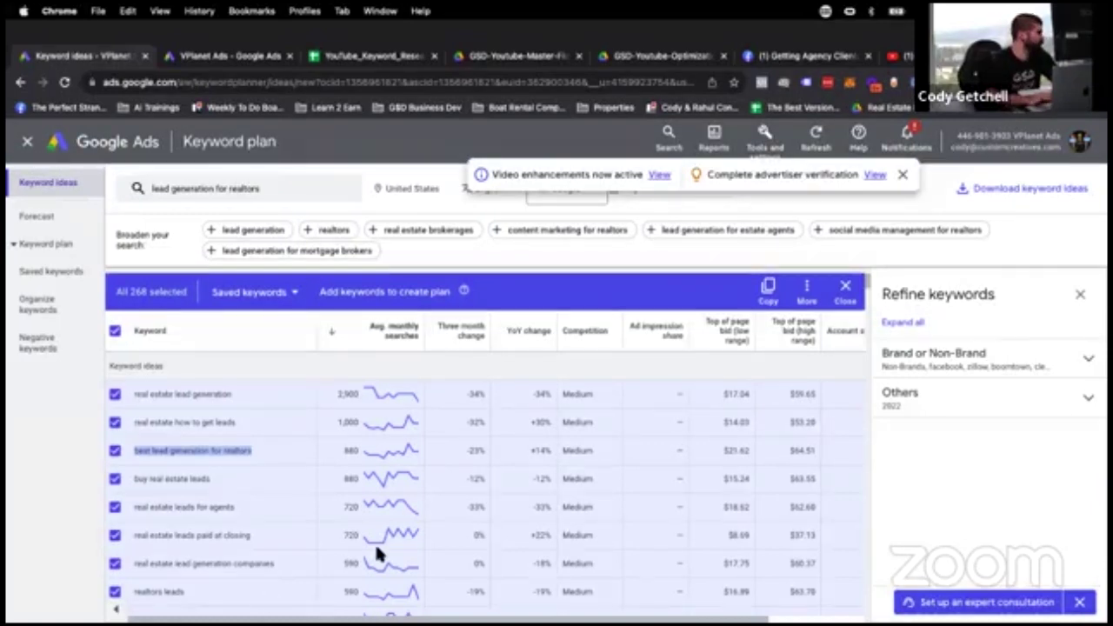
scroll(377, 554, "down", 10)
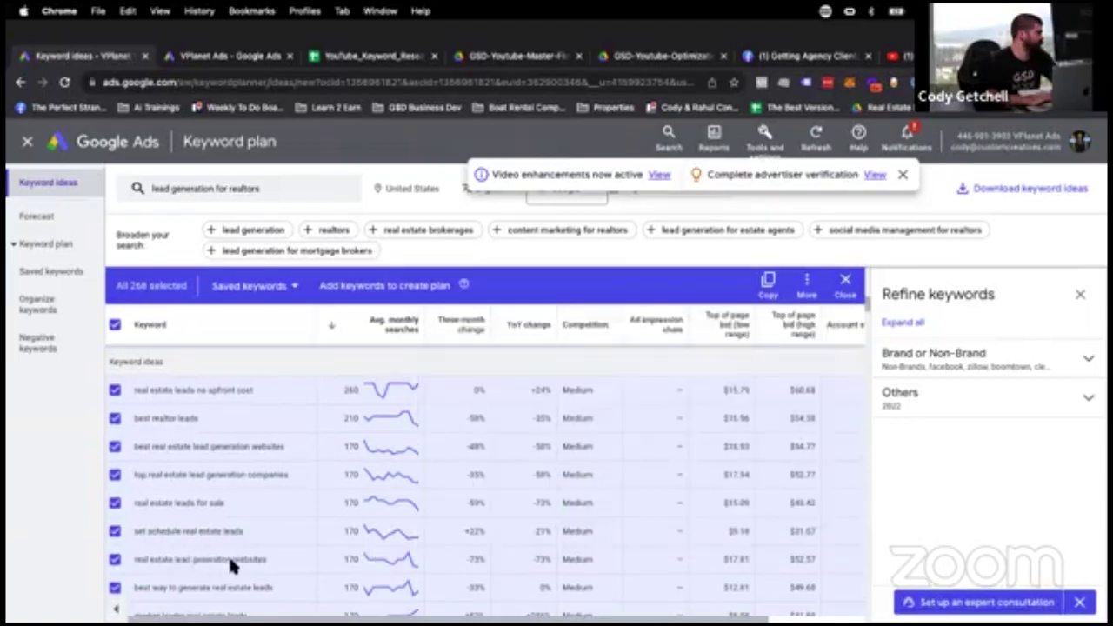
scroll(228, 554, "down", 5)
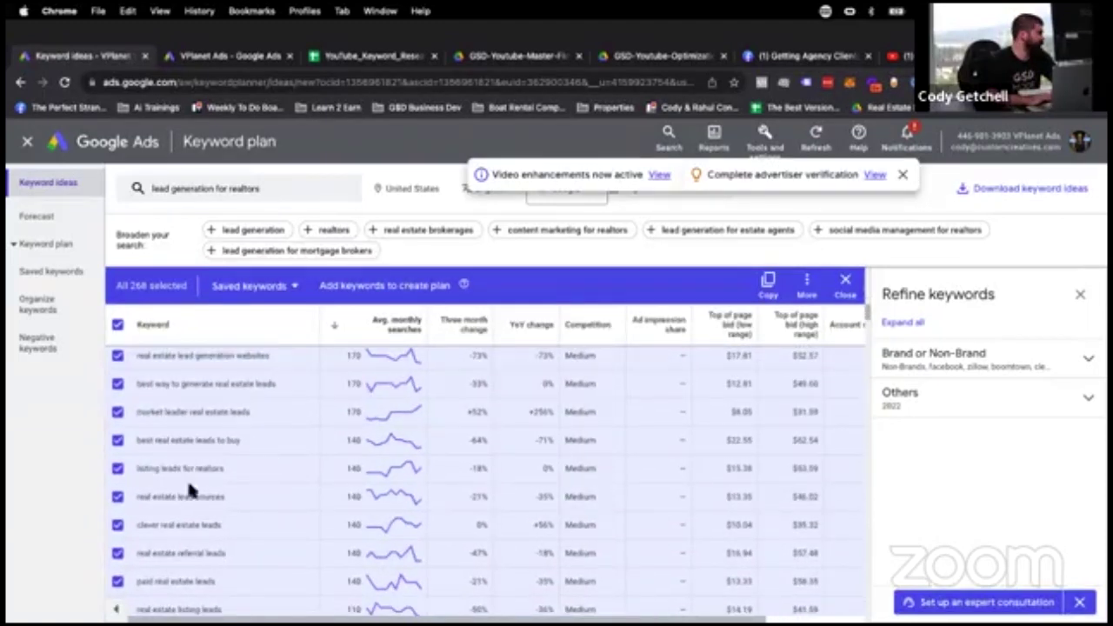
Switch to the keyword research spreadsheet and rename Sub-Topic 2 in A20 with the broad keyword "How to get listings" from B5.
left_click(383, 59)
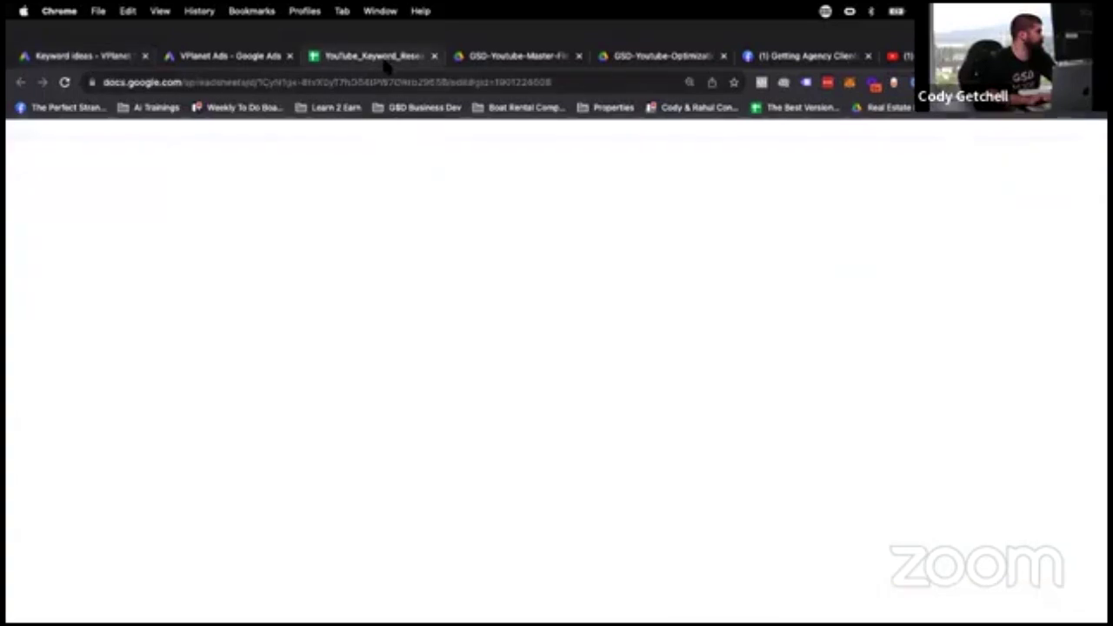
scroll(129, 381, "down", 4)
scroll(128, 392, "up", 5)
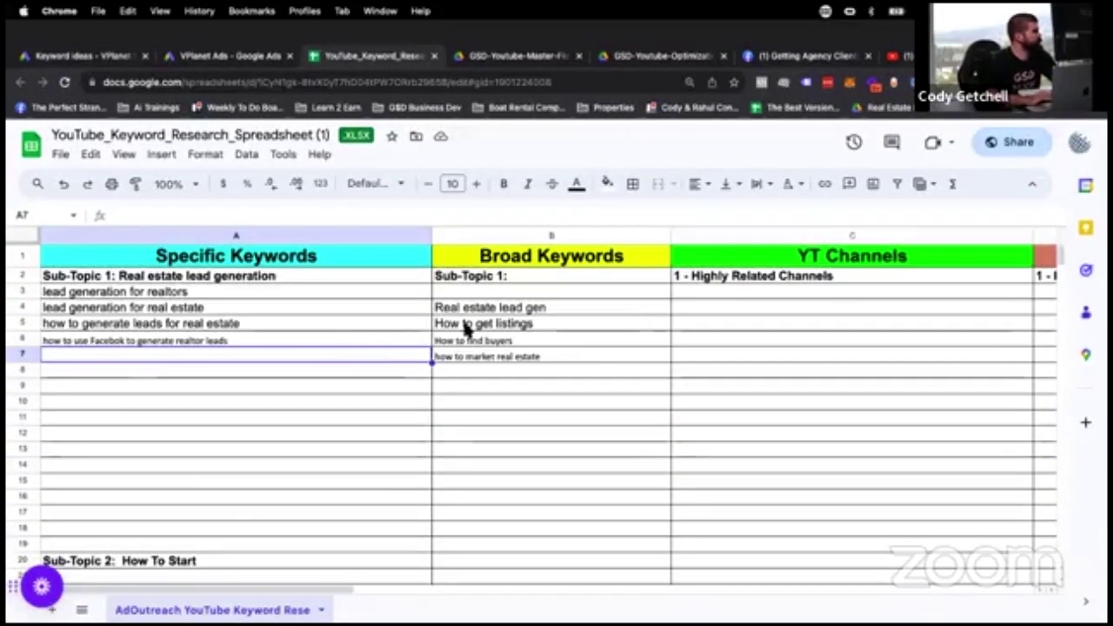
left_click(467, 327)
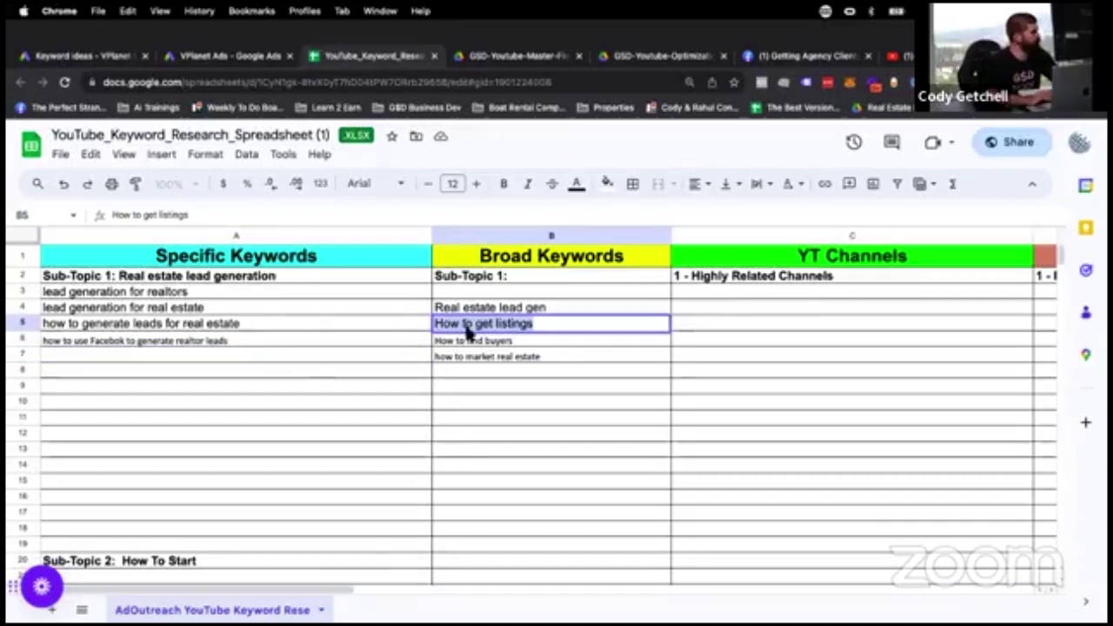
scroll(240, 461, "down", 3)
left_click(150, 475)
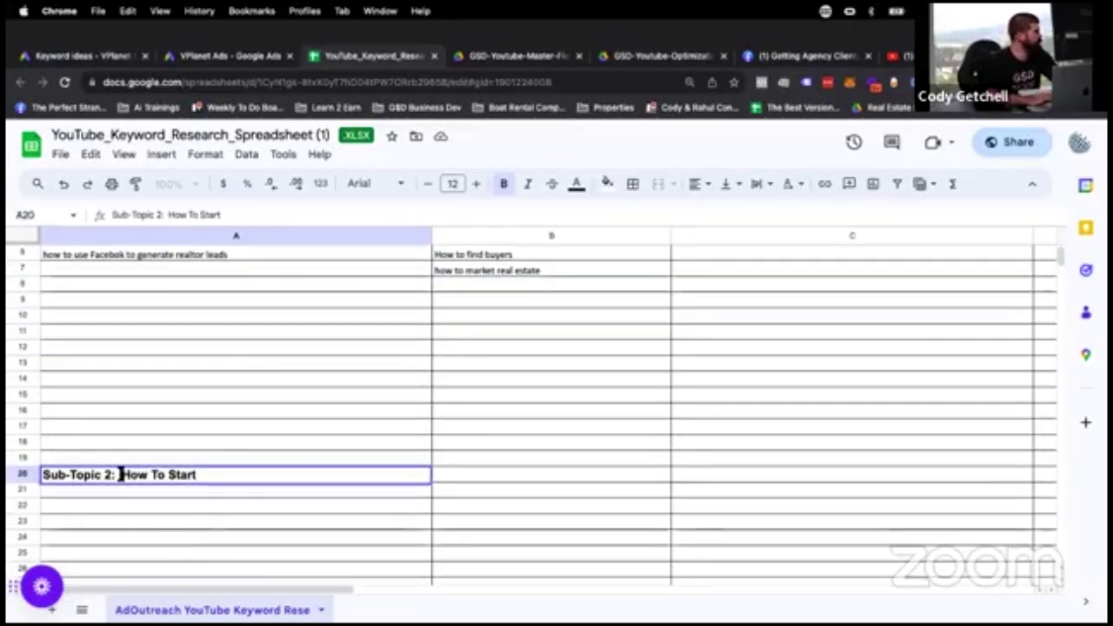
left_click_drag(120, 475, 249, 474)
type("How to get listings")
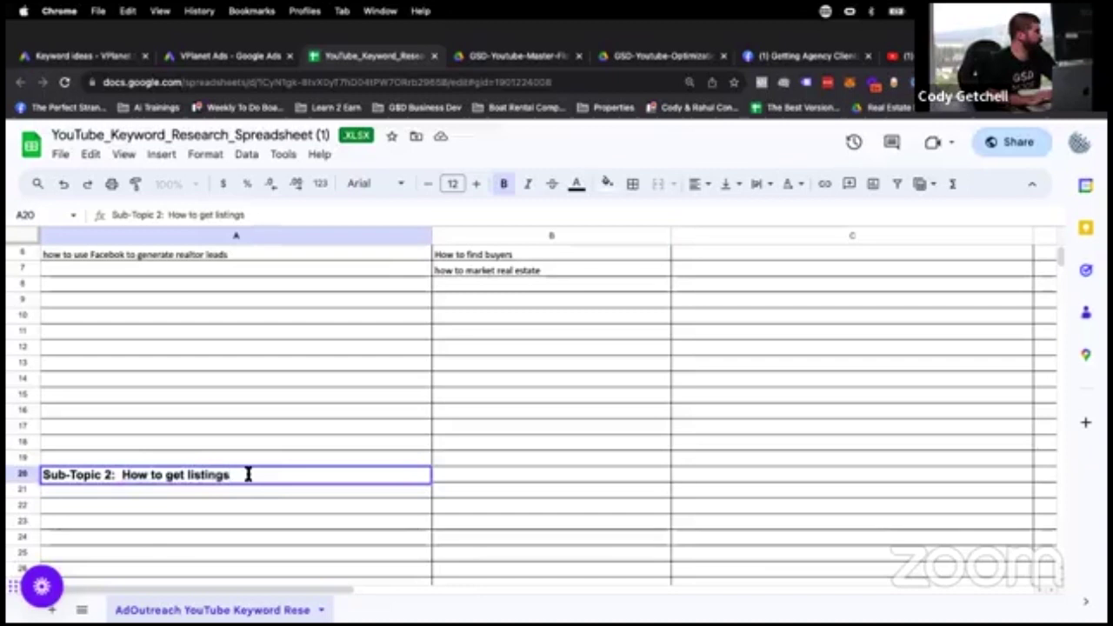
key("Return")
Enter "how to get listings as a realtor" in A21 and "how to get listings as a real estate agent" in A22.
type("ho")
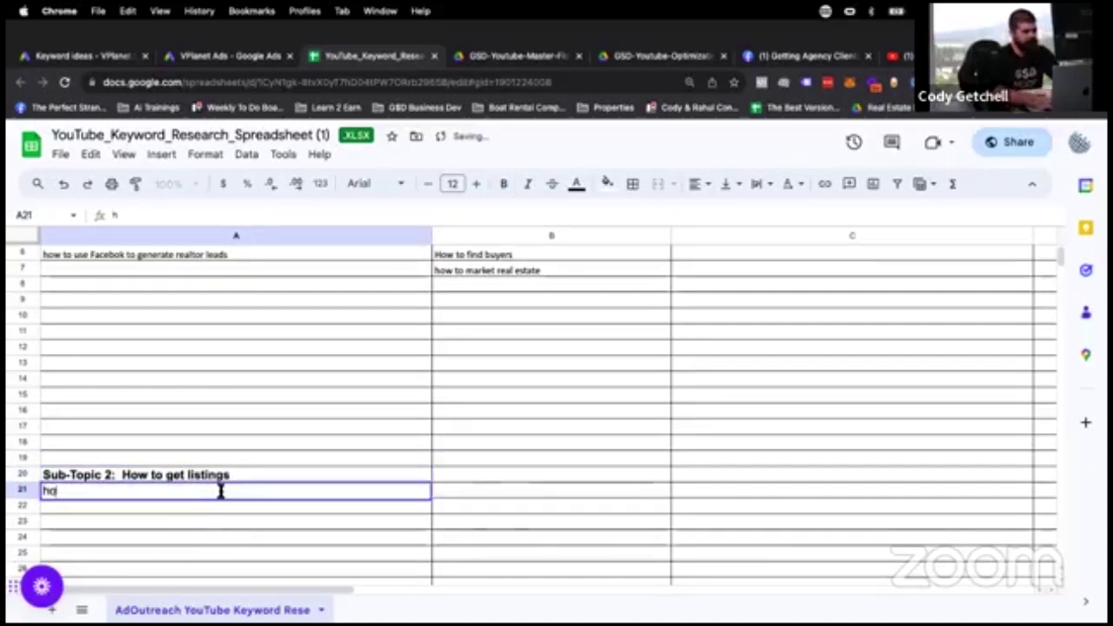
type("w to get listings ")
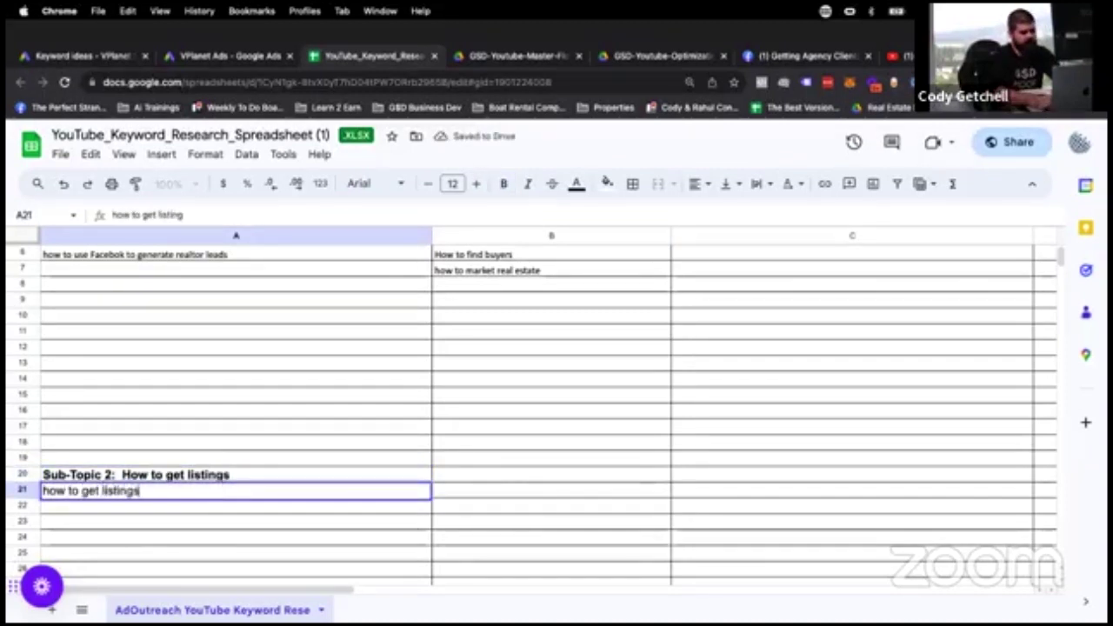
type("as a realtor")
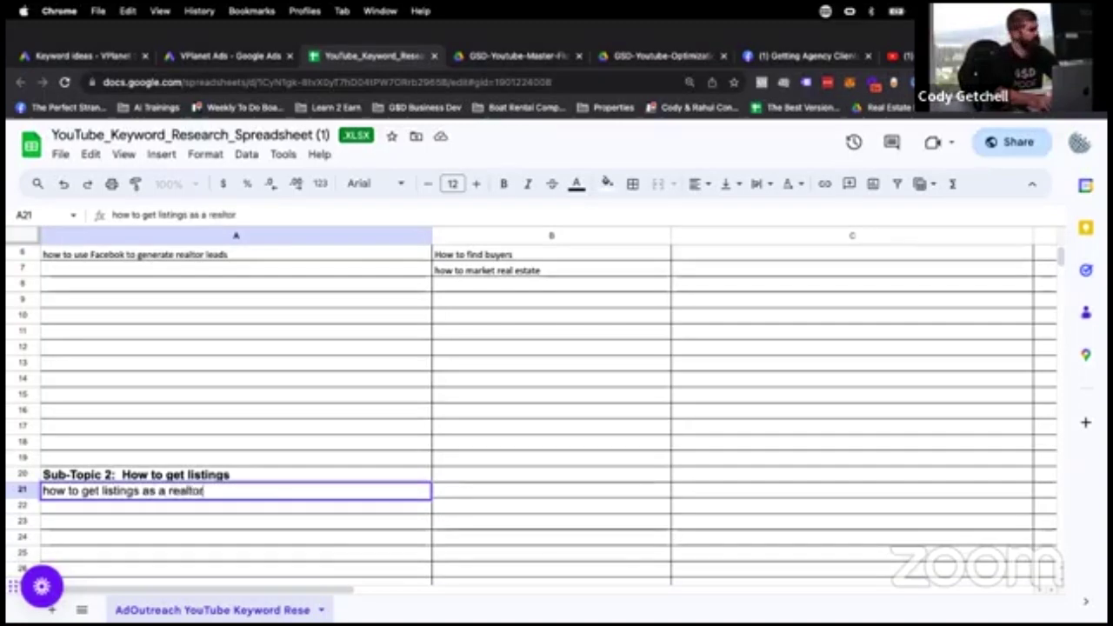
key("Return")
type("how to ")
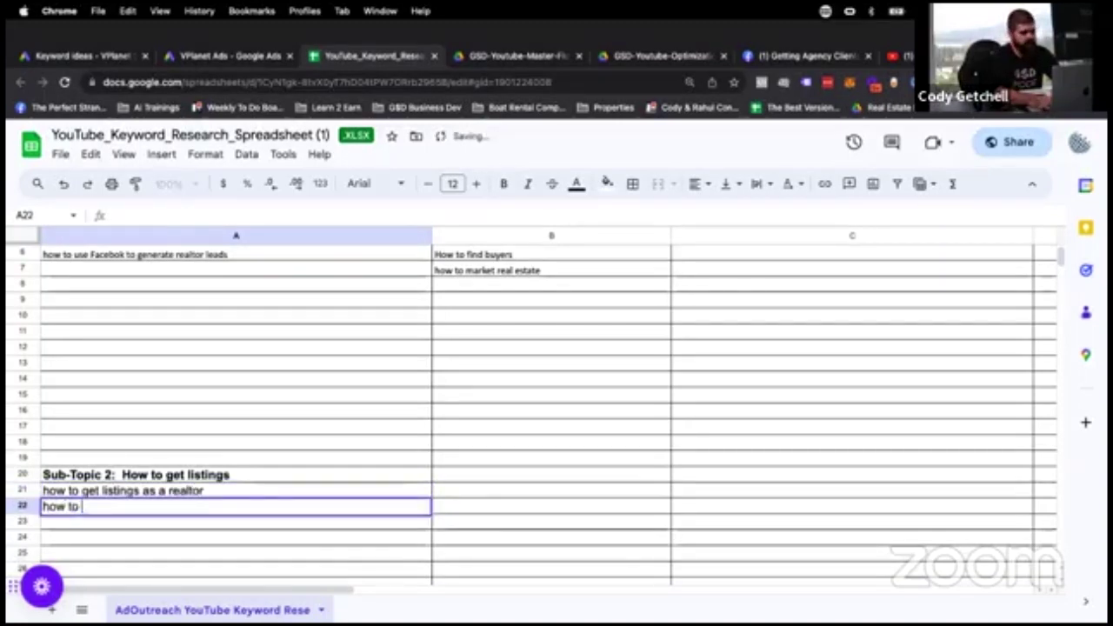
type("get listings a")
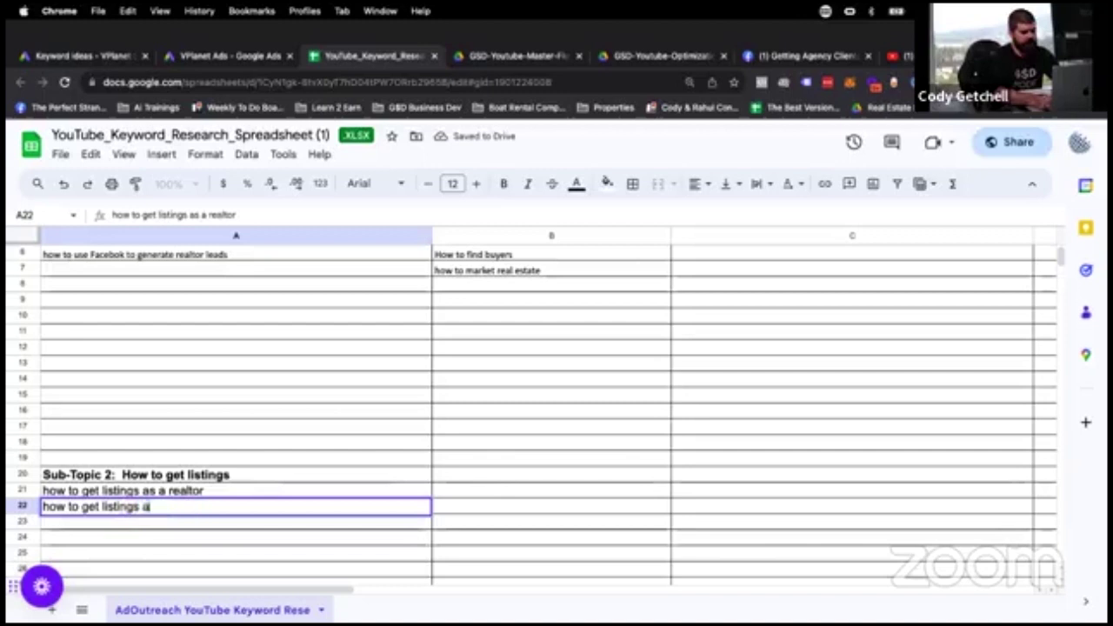
type("s a real estate agent")
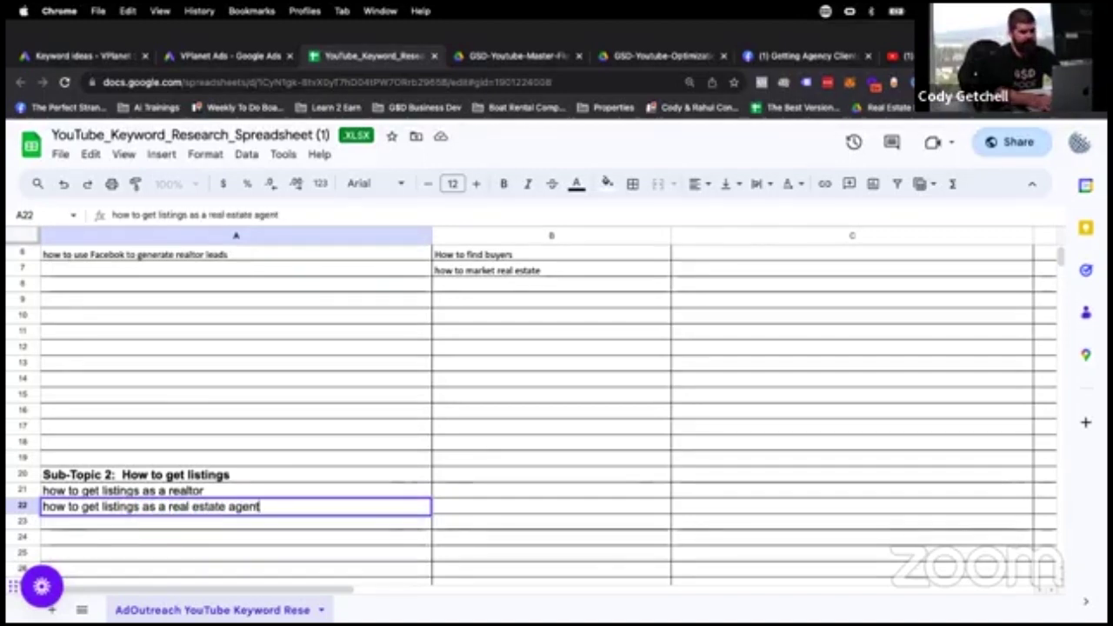
key("Return")
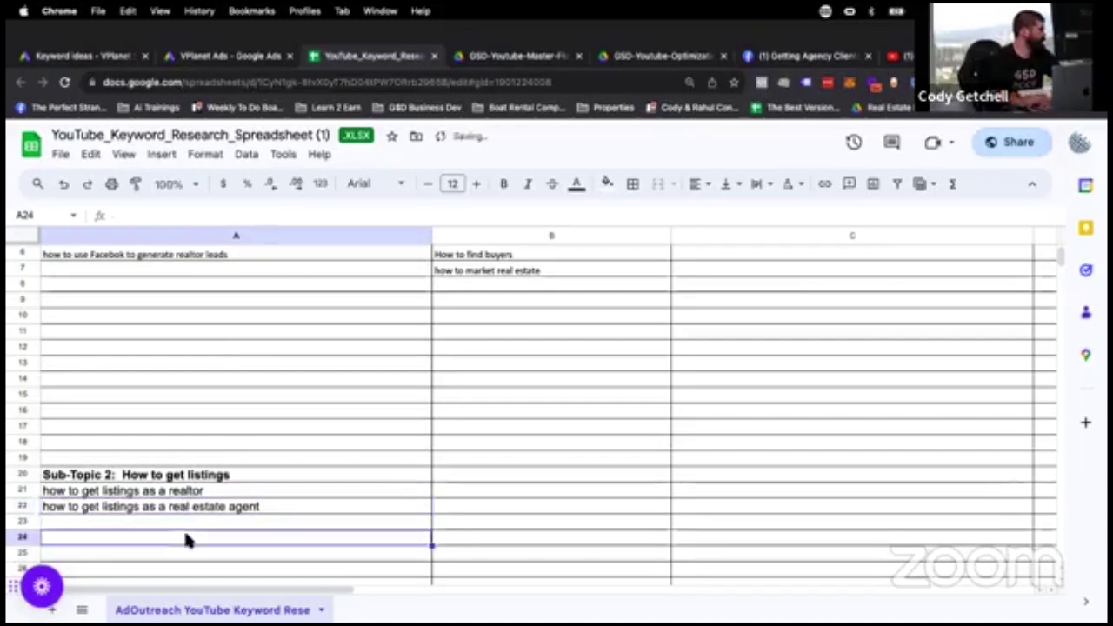
Copy the A21 keyword into A23 and extend it to "how to get listings as a realtor using Facebook".
left_click(186, 506)
left_click(196, 491)
double_click(196, 491)
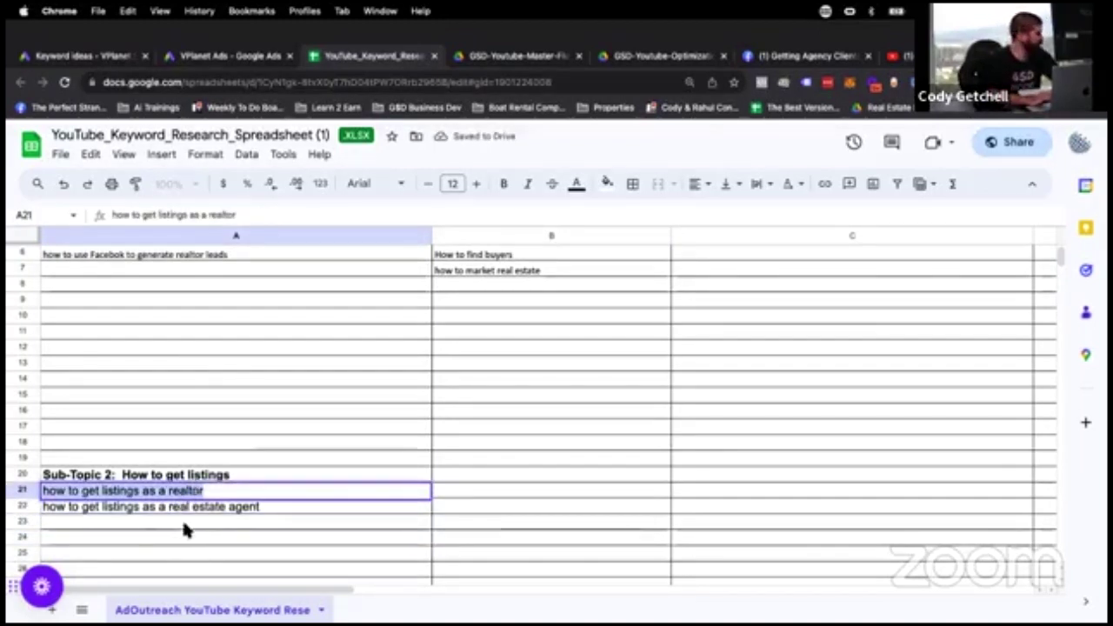
left_click(182, 519)
type("how to get listings as a realtor")
type("usi")
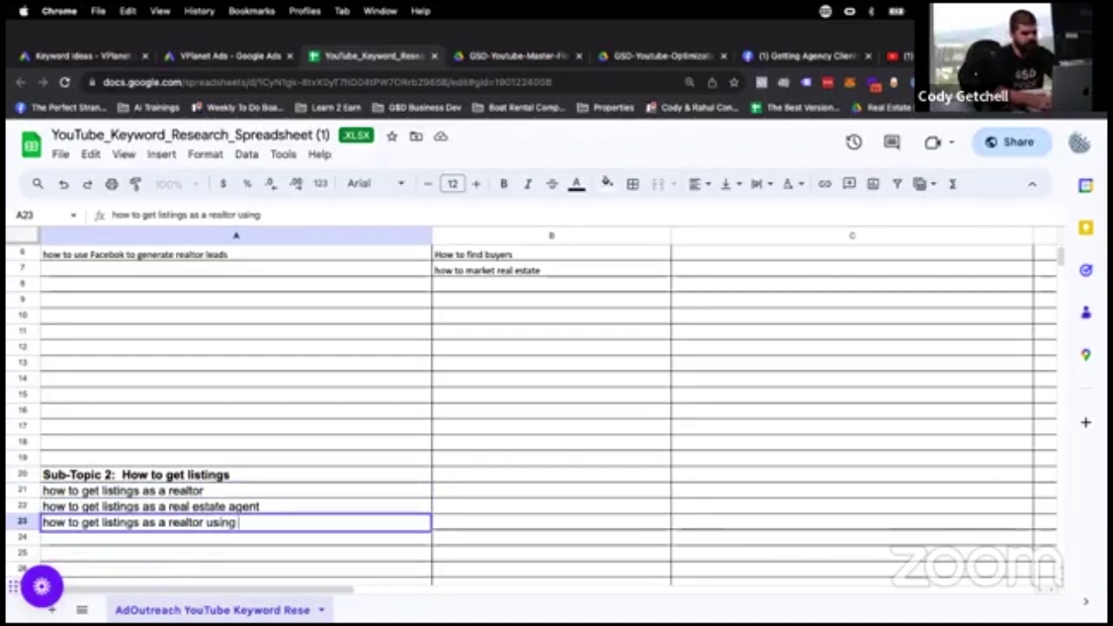
left_click(122, 554)
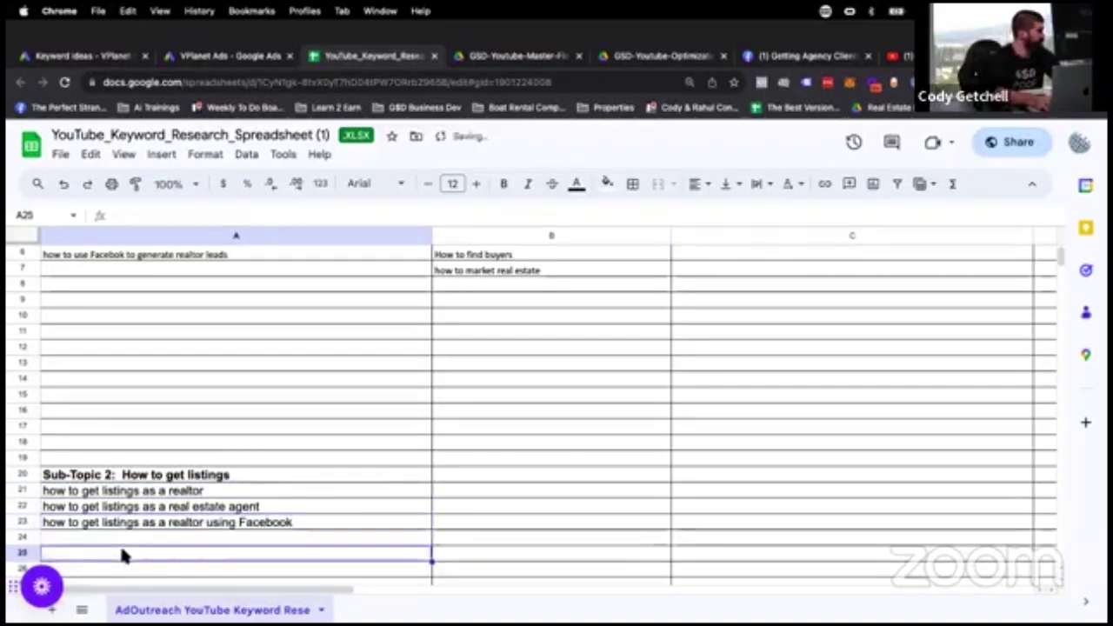
Enter the keyword "how to get listings as a realtors using instagram" in A24 under Sub-Topic 2.
double_click(112, 537)
type("how to get listings as a realtor")
type("uk")
key("BackSpace")
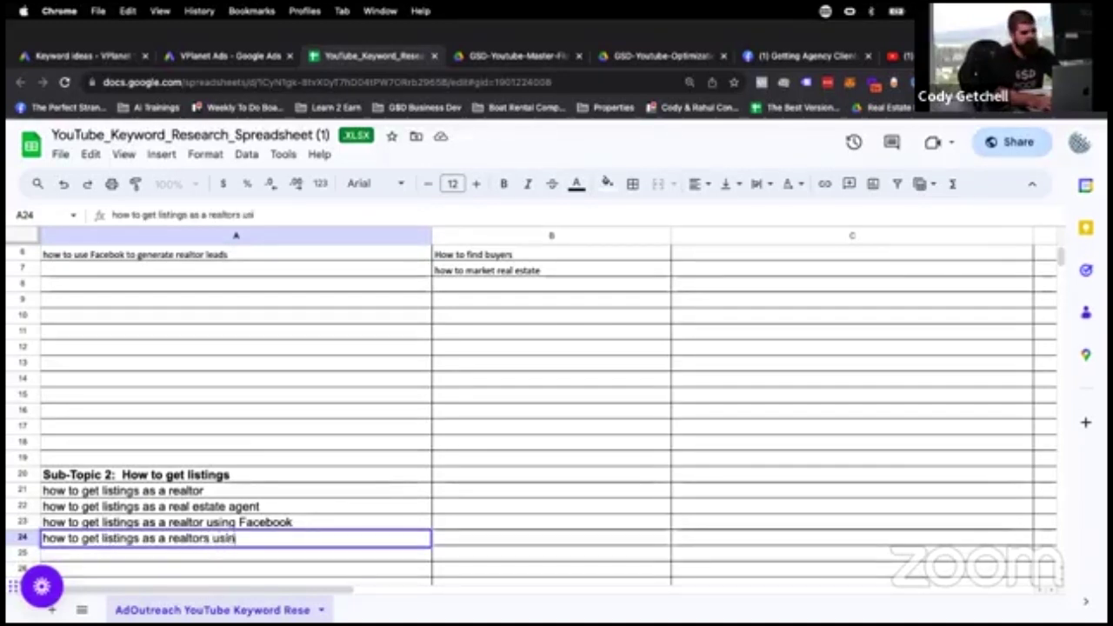
type("tagram")
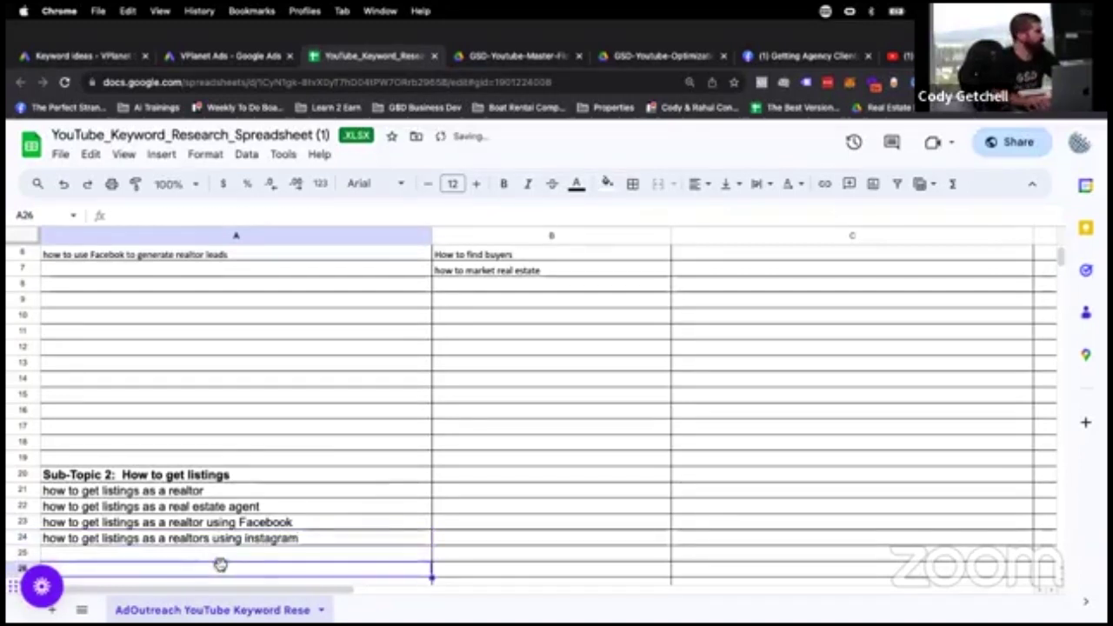
key("Return")
Copy the A24 keyword into the YouTube search, then shorten it to "how to get listings as a realtors" to check the suggestions.
double_click(198, 539)
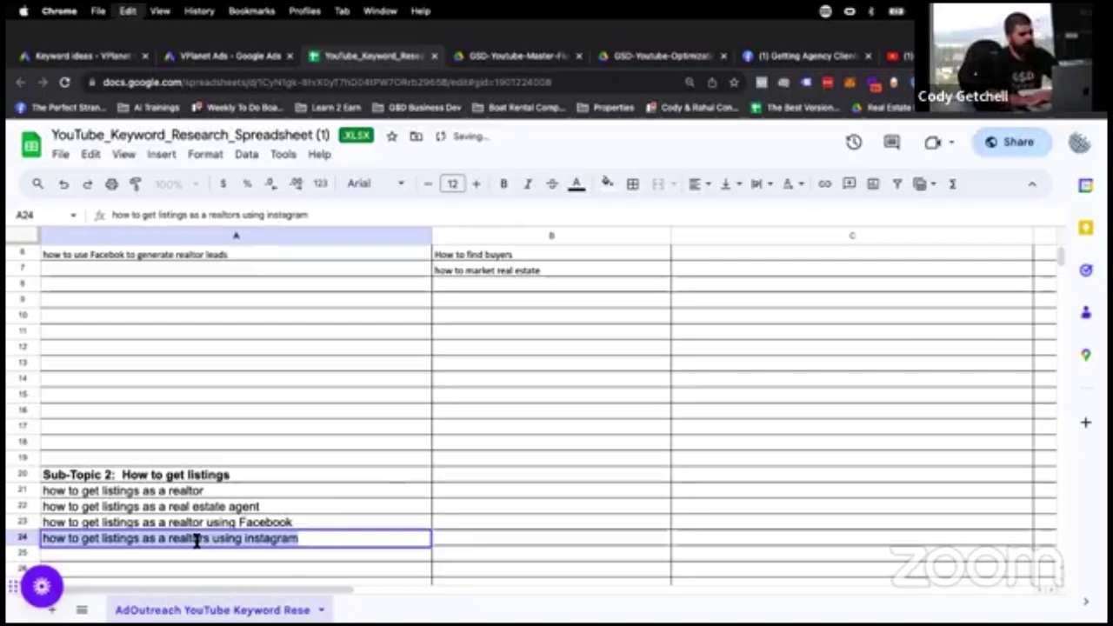
key("super+9")
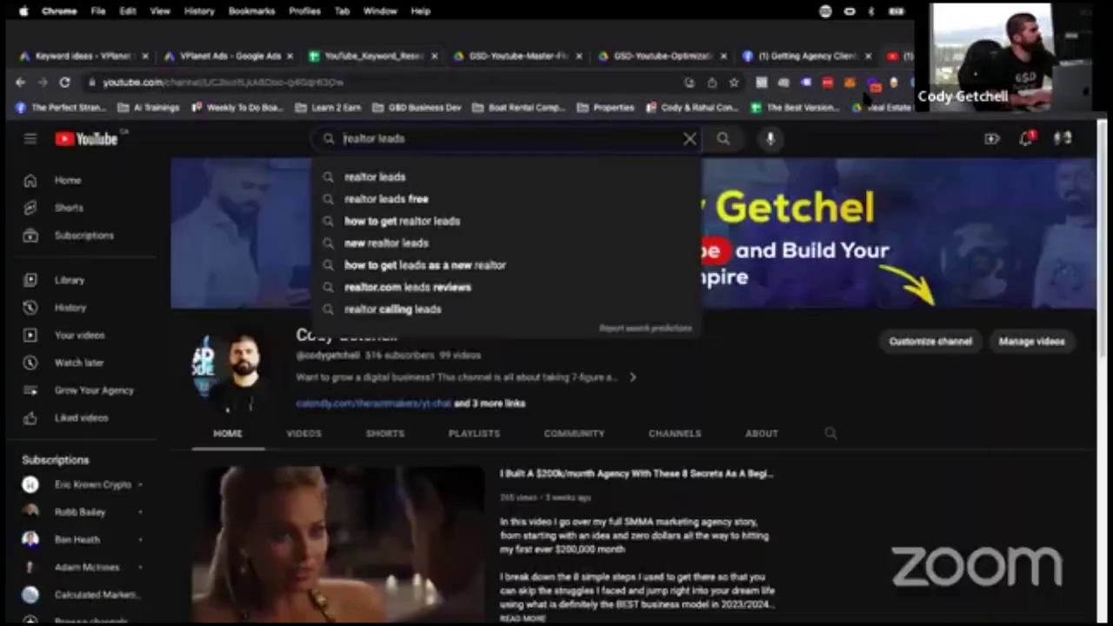
type("how to get listings as a realtors using instagram")
key("super+a")
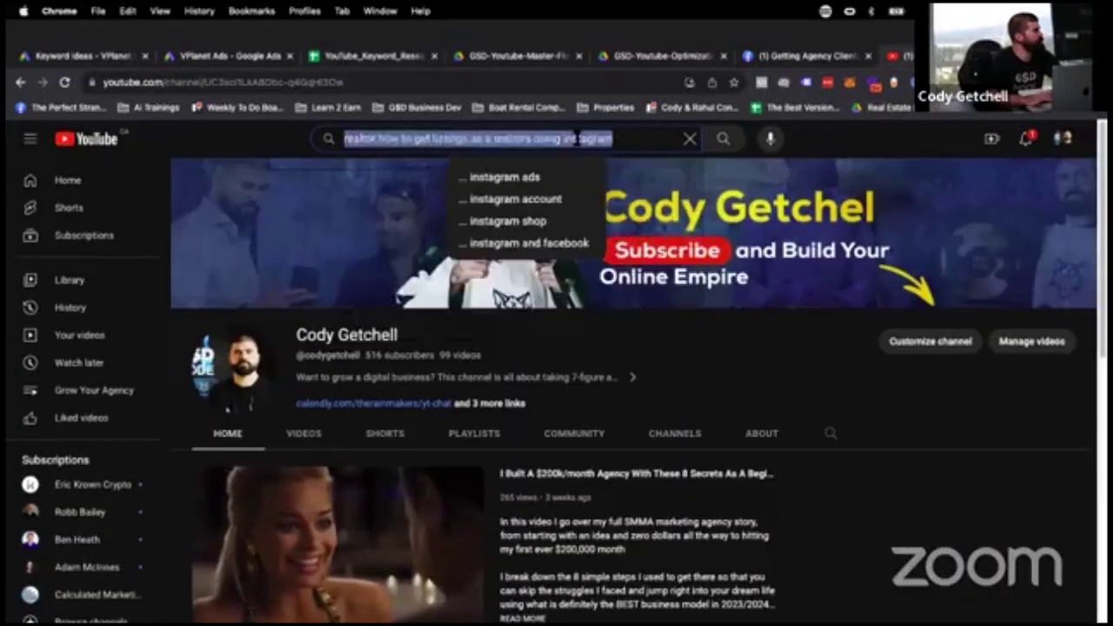
type("how to get listings as a realtors using instagram")
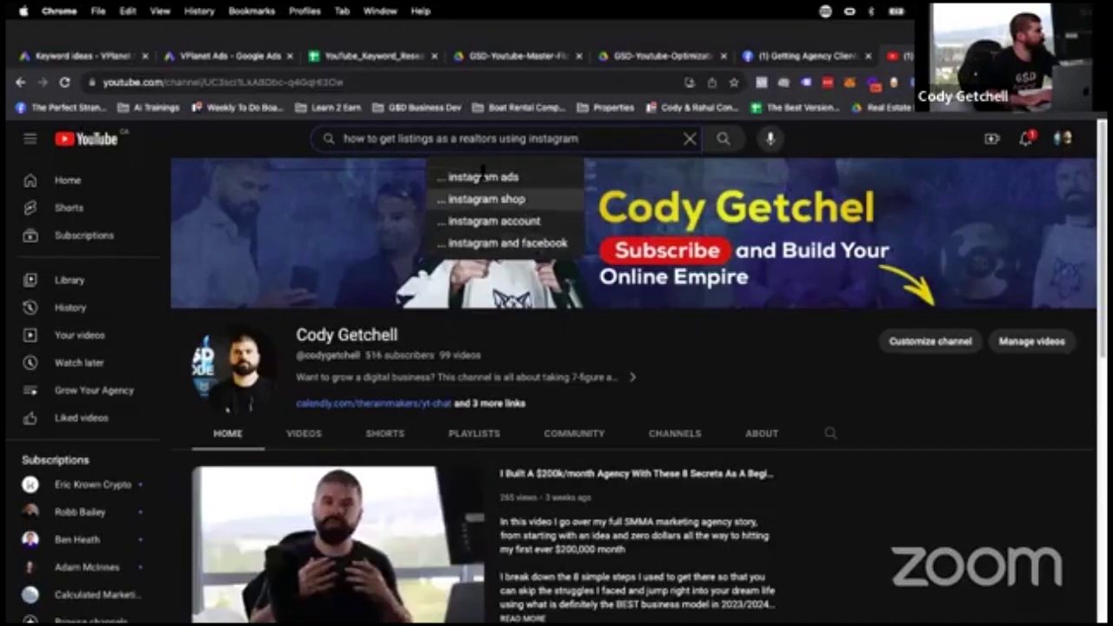
left_click_drag(497, 139, 689, 138)
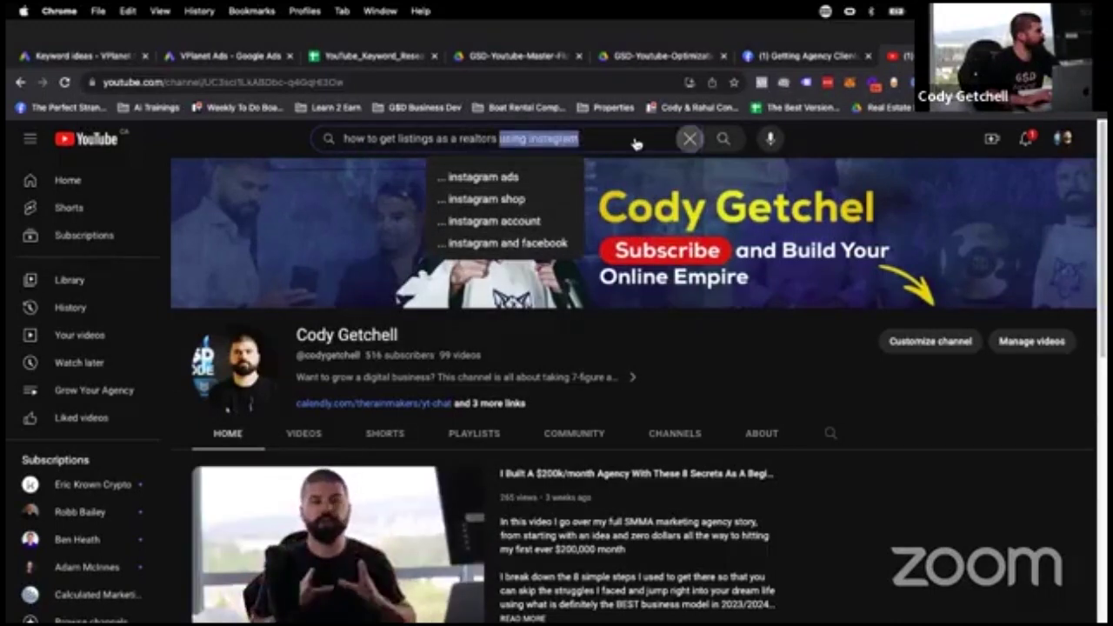
key("BackSpace")
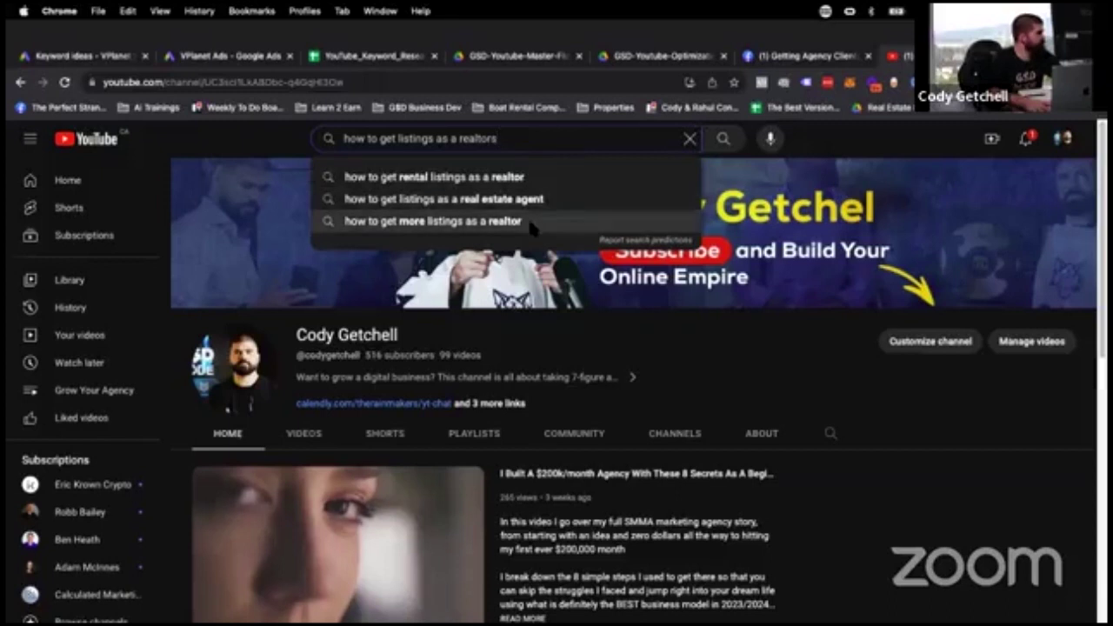
Switch to Google Keyword Planner, replace the search keyword with "how to get listings as a realtors using instagram" and get results.
left_click(117, 55)
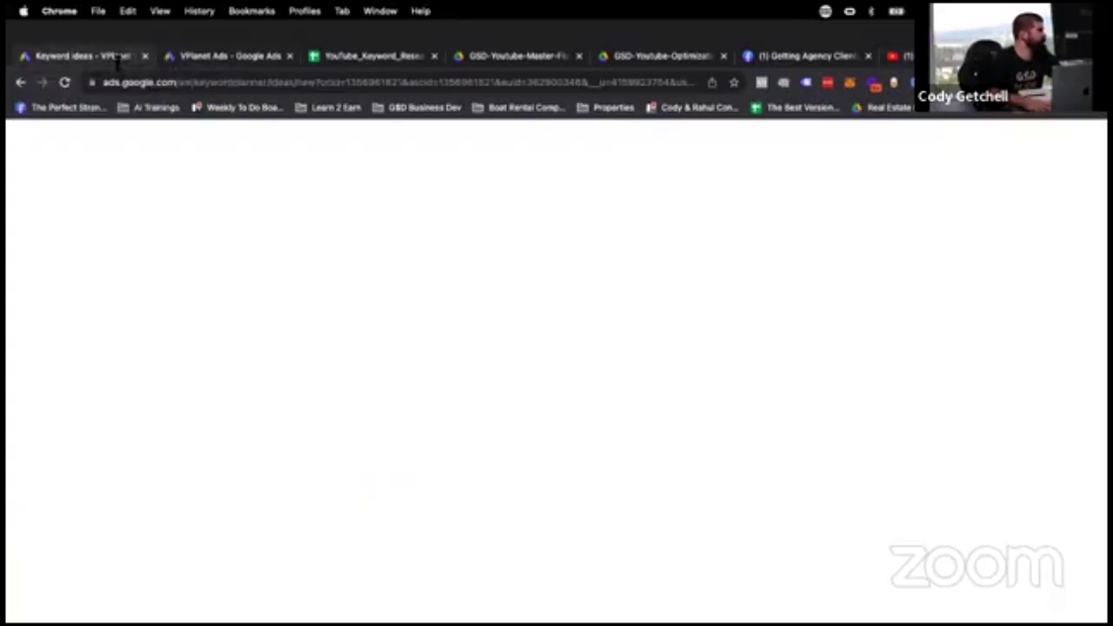
left_click(212, 199)
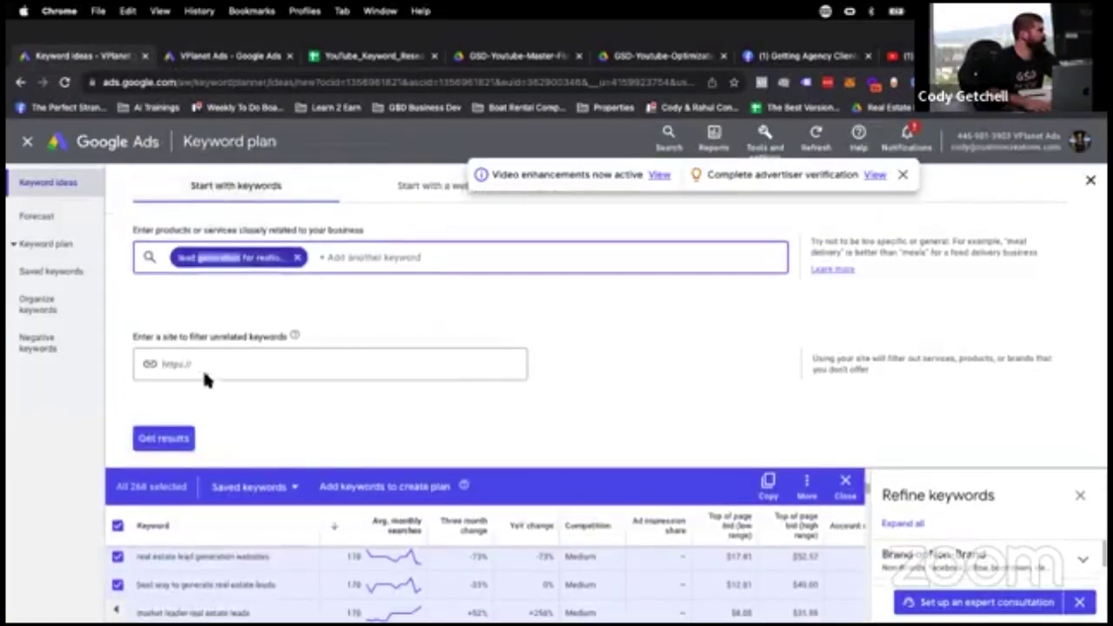
left_click(297, 258)
type("how to get listings as a realtors using instagram")
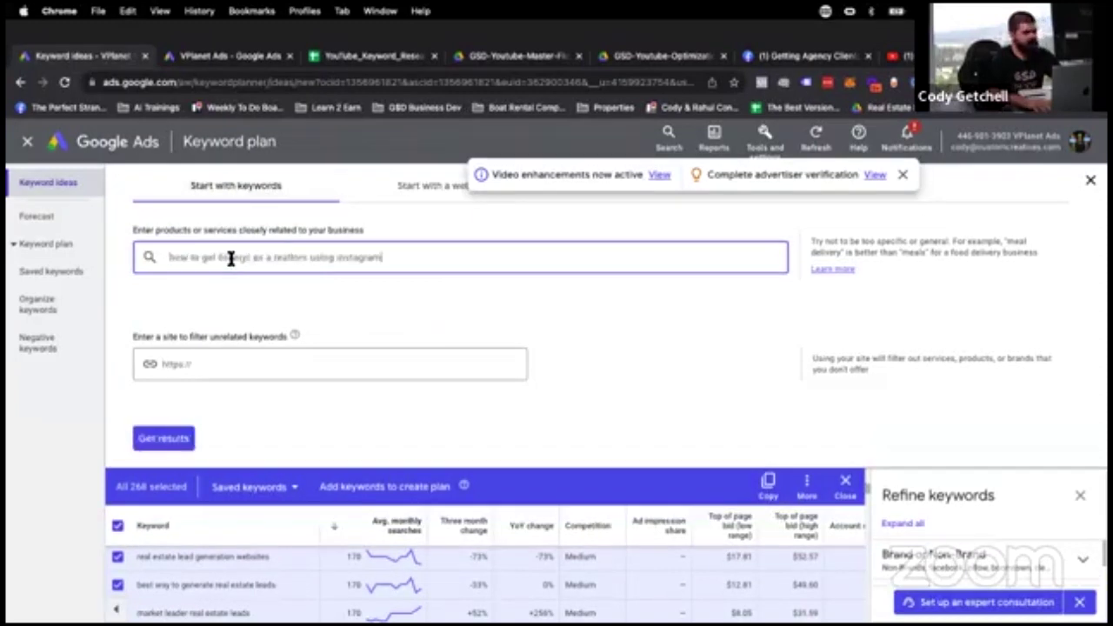
left_click(178, 437)
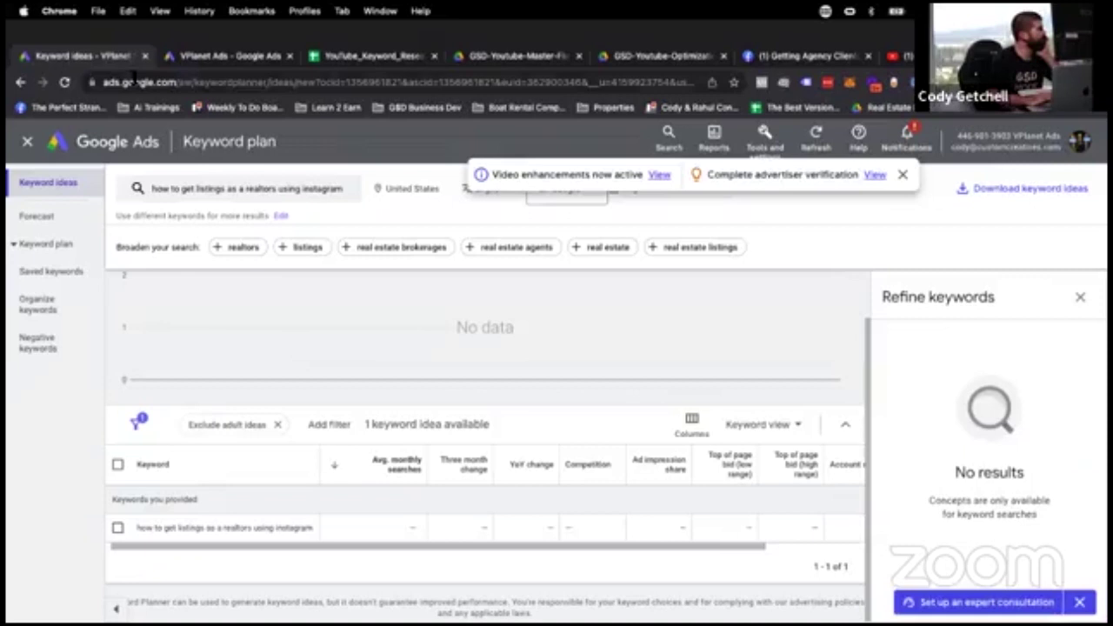
Return to the keyword research spreadsheet and review the broad keywords in B4:B7 against the specific keywords under Sub-Topic 1.
left_click(383, 56)
left_click(156, 506)
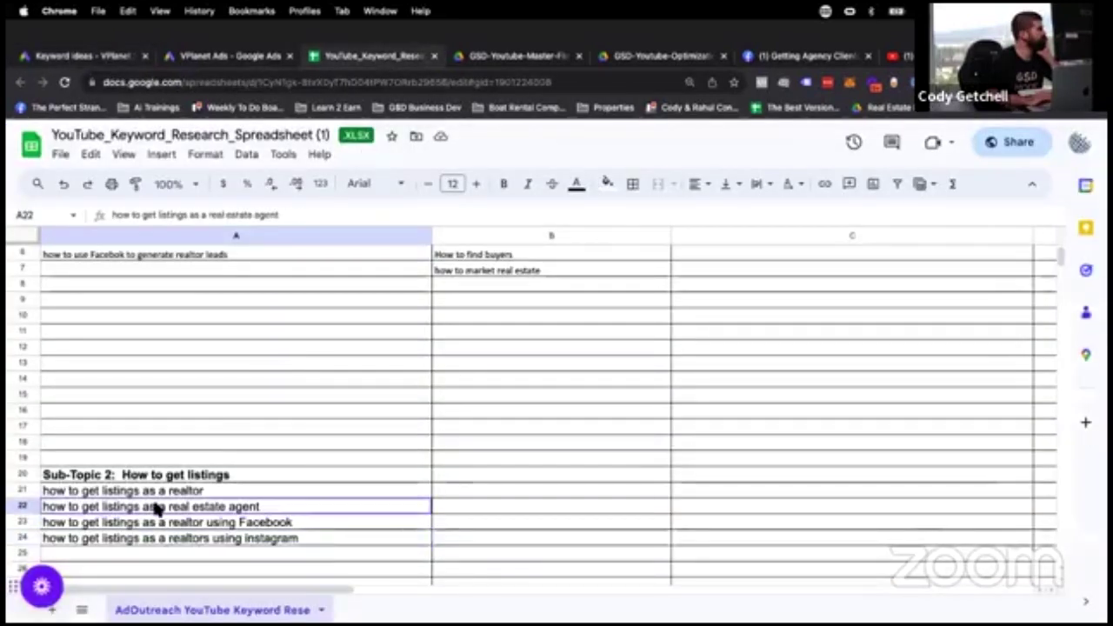
scroll(152, 495, "up", 3)
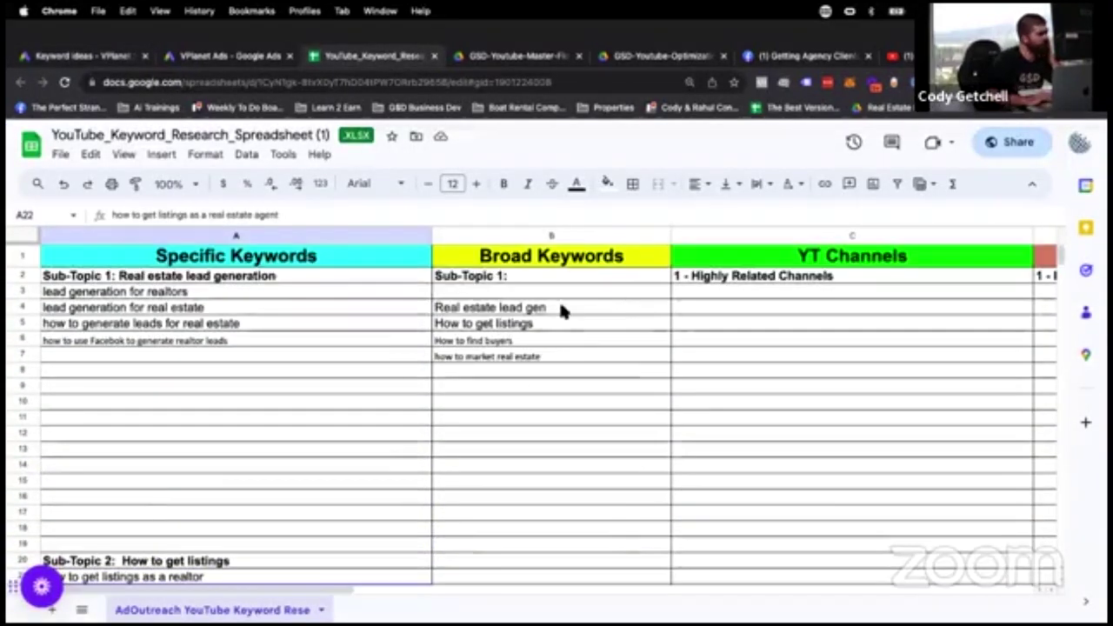
left_click(557, 307)
left_click_drag(554, 345, 553, 356)
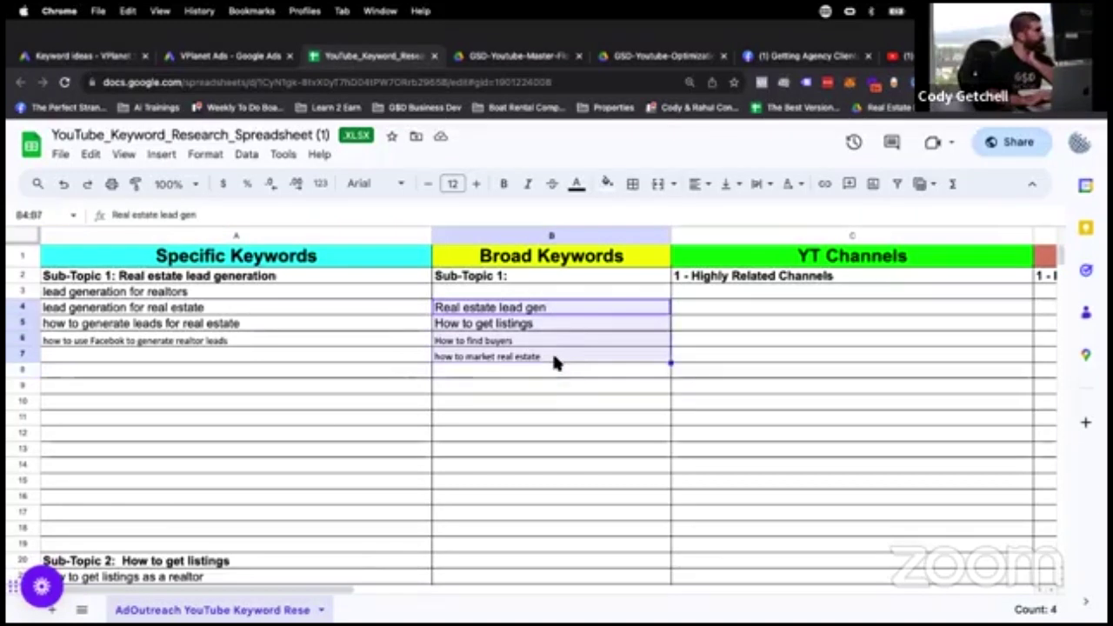
scroll(290, 429, "down", 3)
scroll(330, 418, "up", 3)
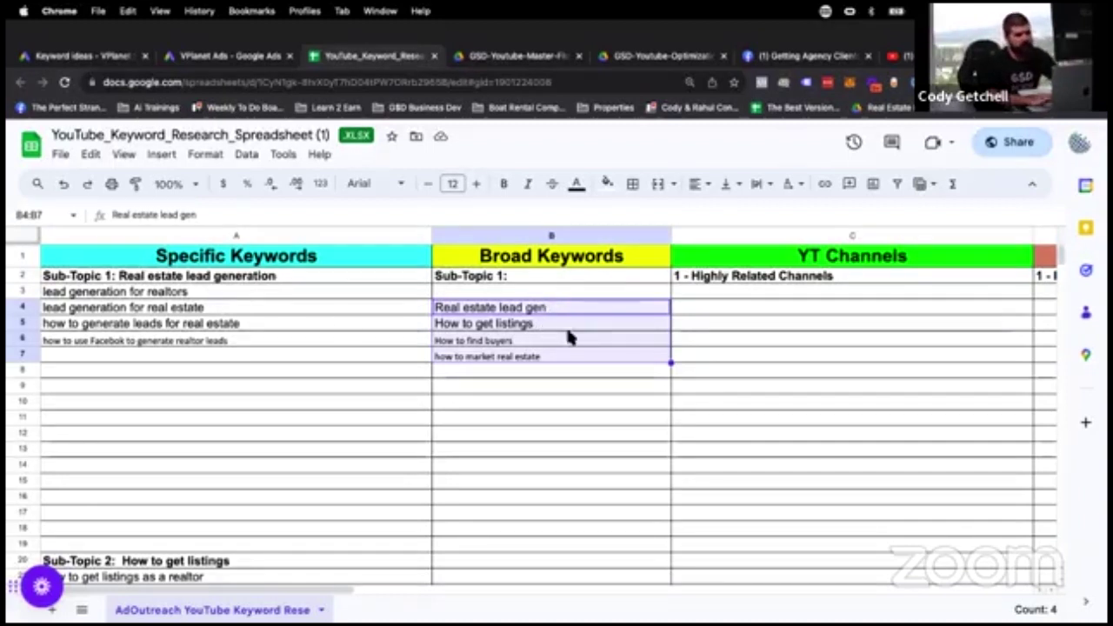
left_click_drag(130, 292, 121, 351)
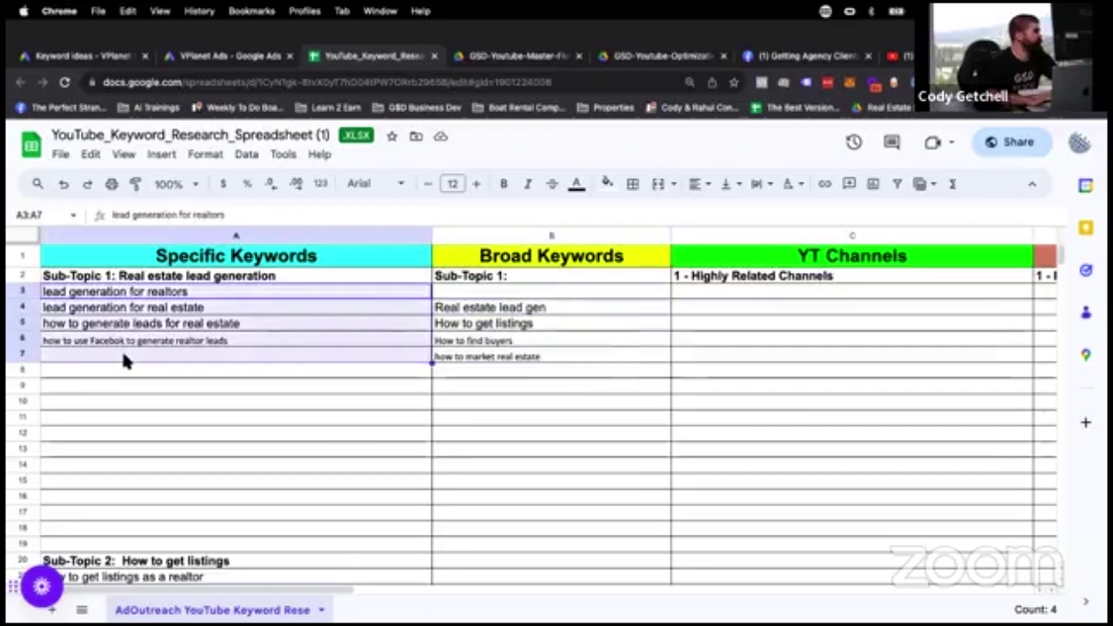
scroll(122, 351, "down", 1)
left_click(336, 381)
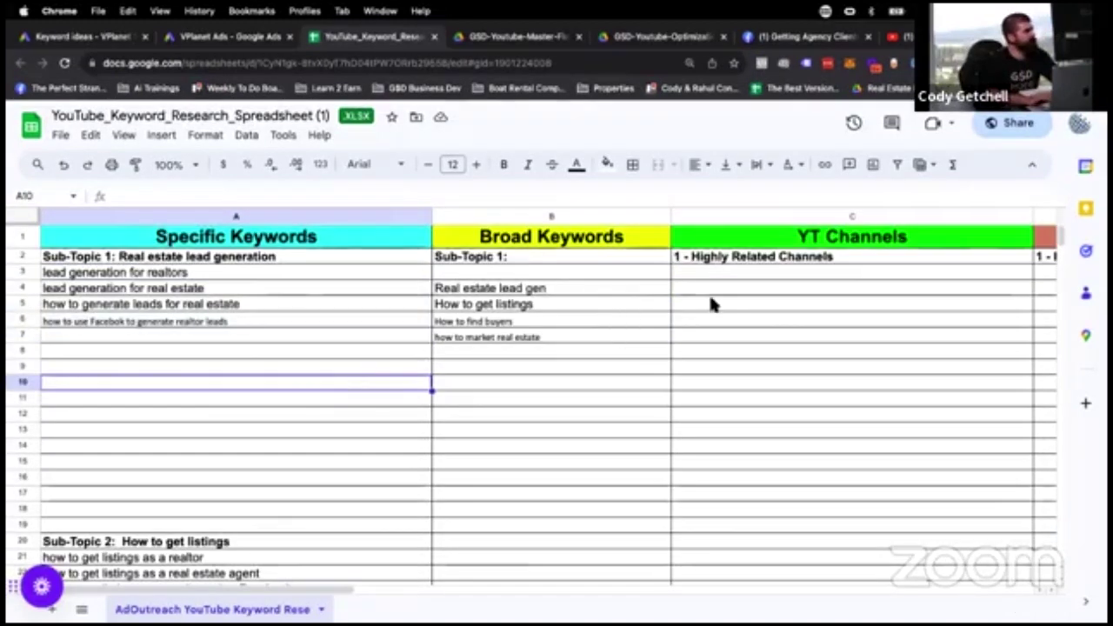
Look over the YT Channels, Competitors and URLs columns, focusing on the Highly Related Channels cells in C2:C10.
scroll(710, 304, "right", 5)
scroll(710, 304, "left", 2)
scroll(710, 304, "left", 4)
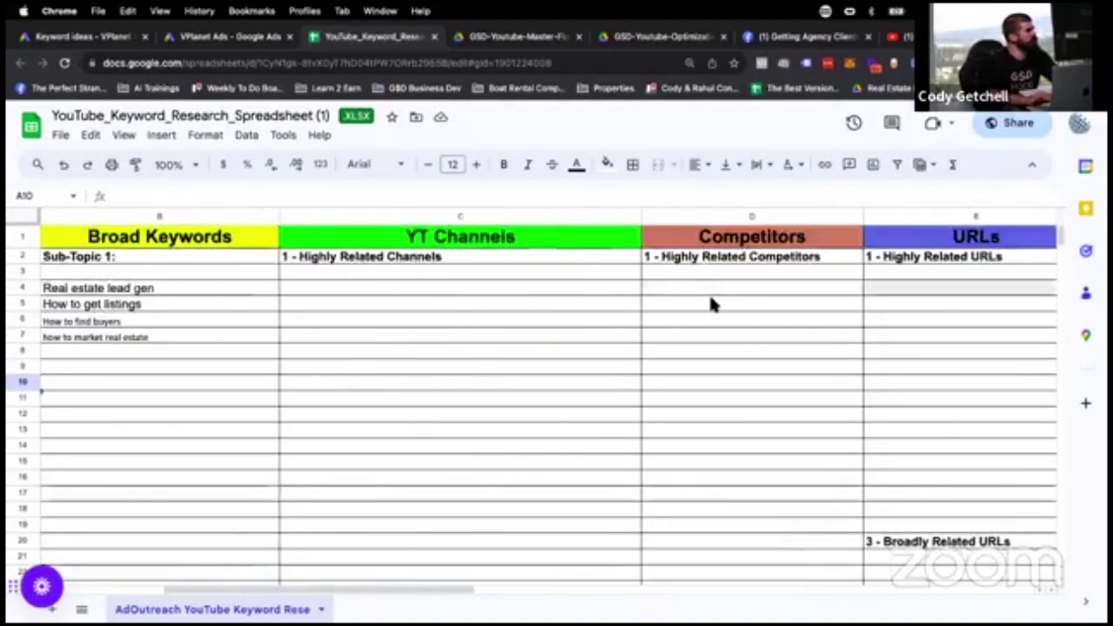
left_click_drag(754, 264, 723, 385)
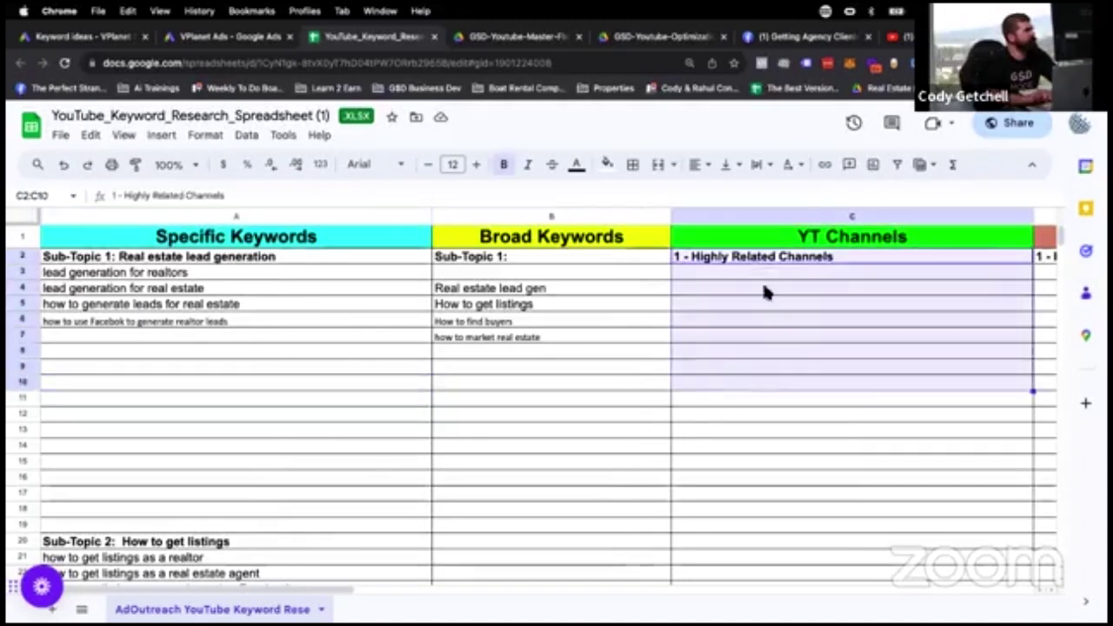
Search YouTube for "how to get listings as a realtors" and examine which channels published the top videos.
key("super+9")
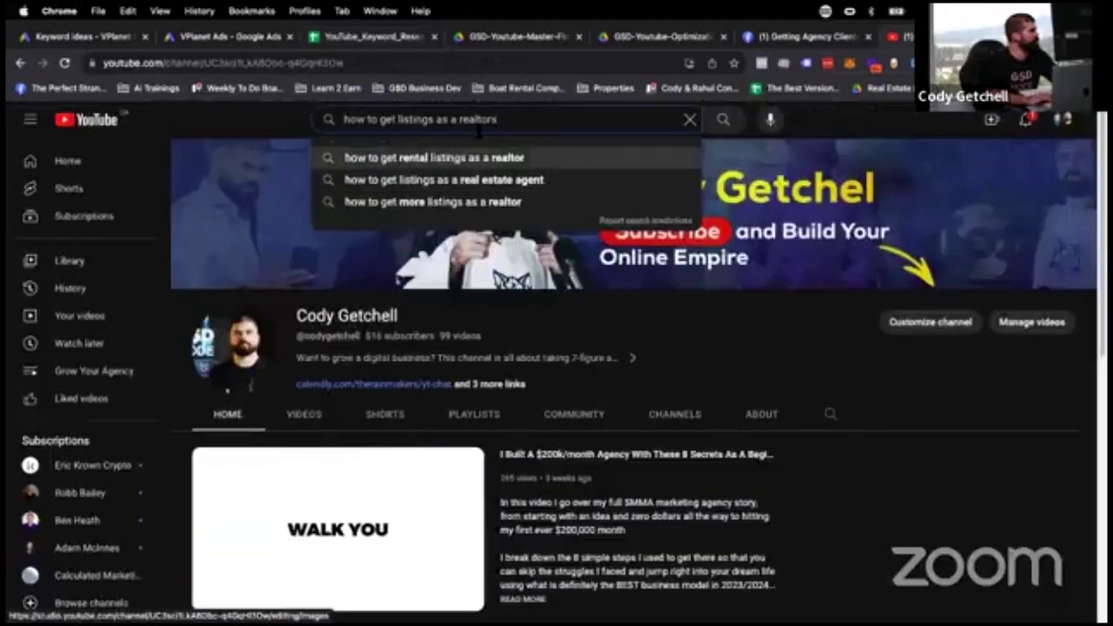
key("Return")
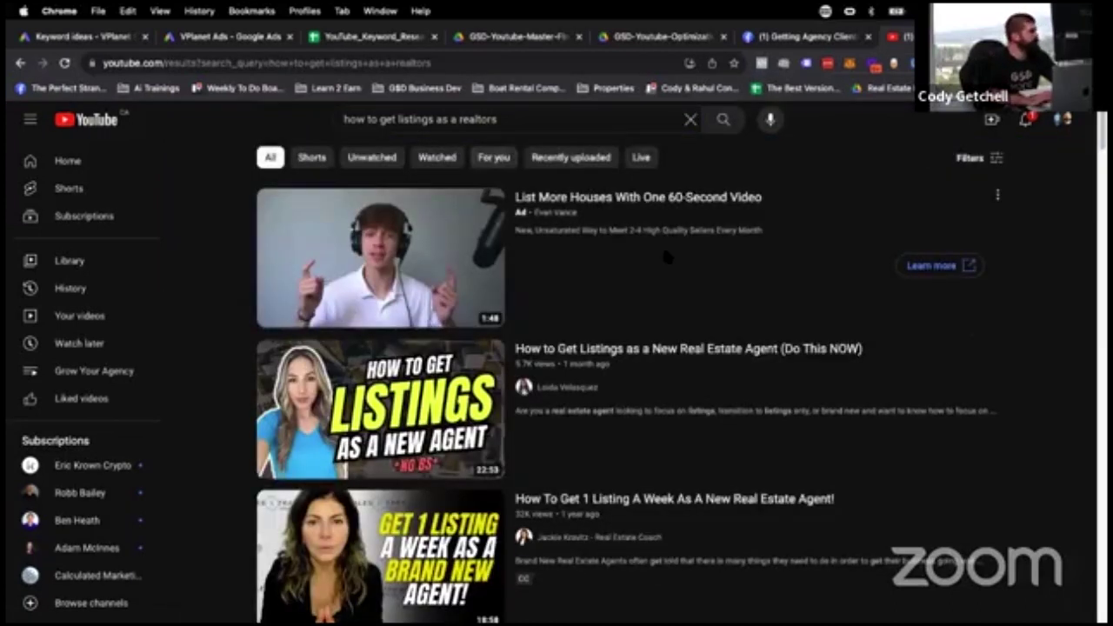
scroll(661, 242, "down", 2)
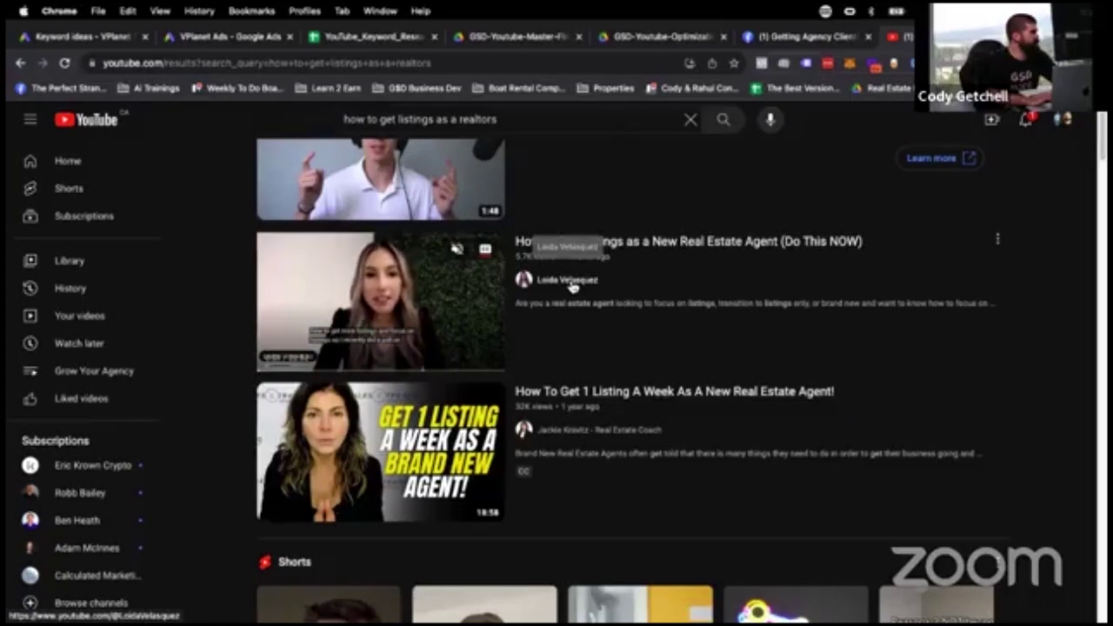
mouse_move(583, 439)
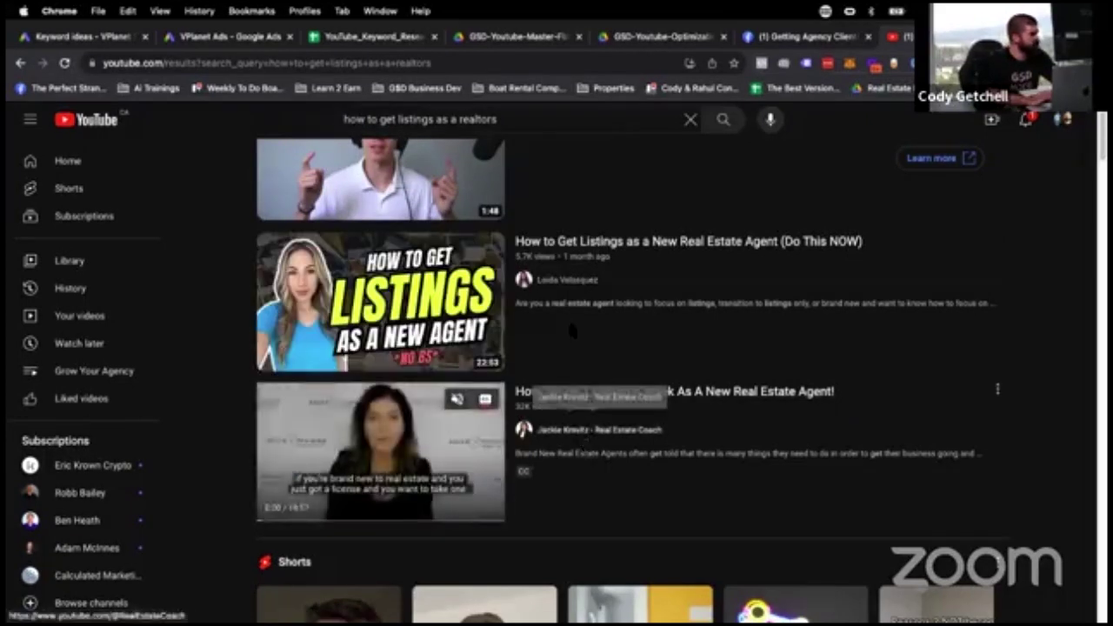
Open the channel behind "How to Get Listings as a New Real Estate Agent (Do This NOW)" and browse its content for relevance.
left_click(563, 280)
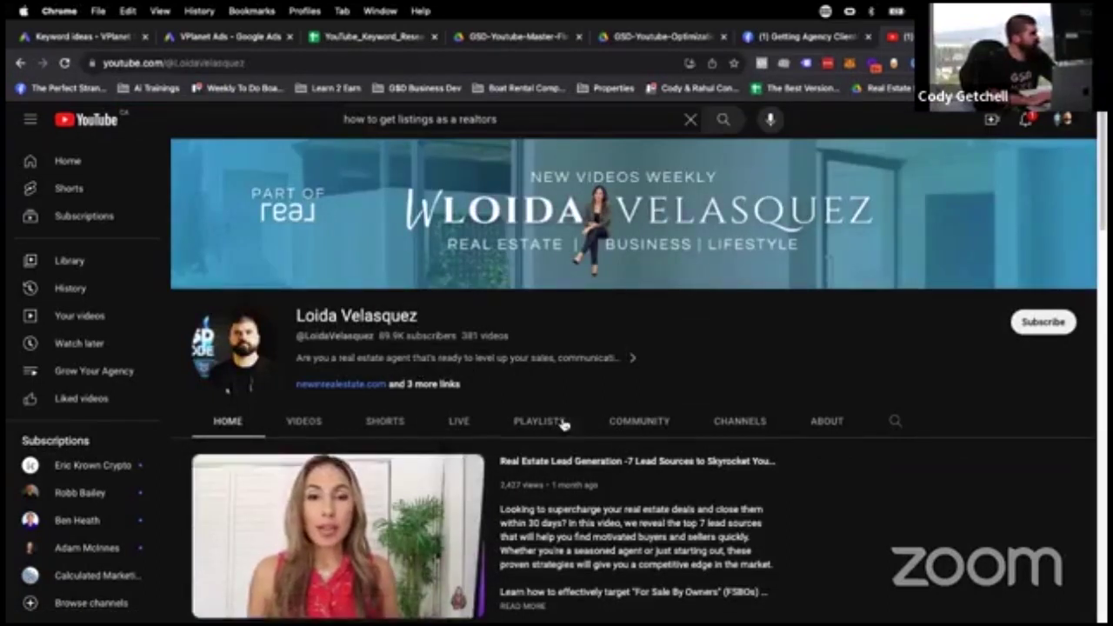
scroll(565, 426, "down", 5)
scroll(591, 456, "down", 3)
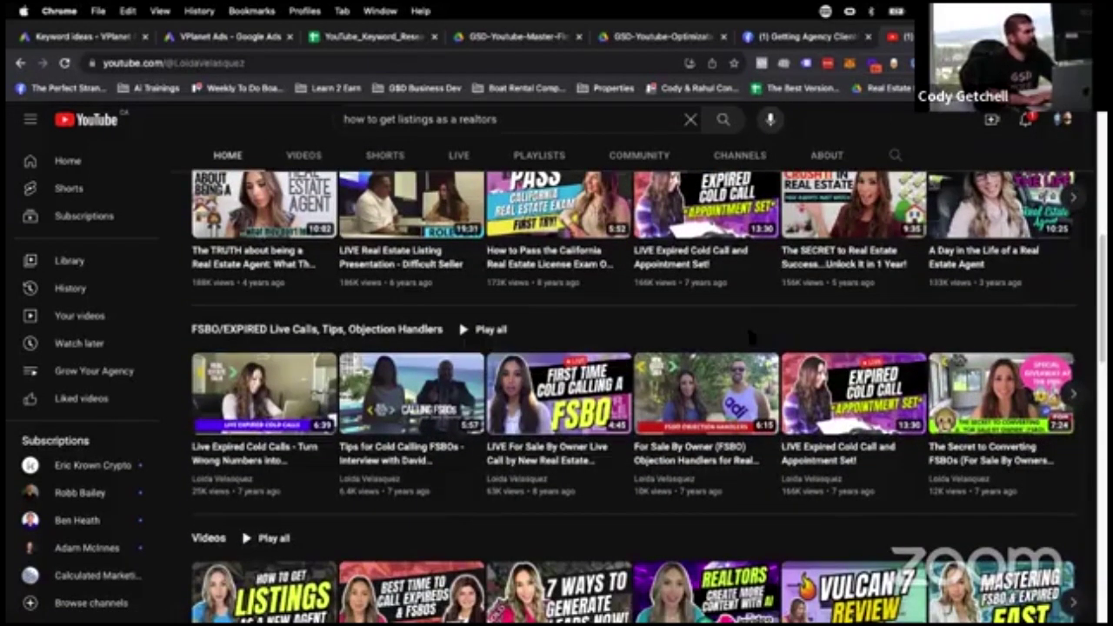
scroll(696, 408, "down", 15)
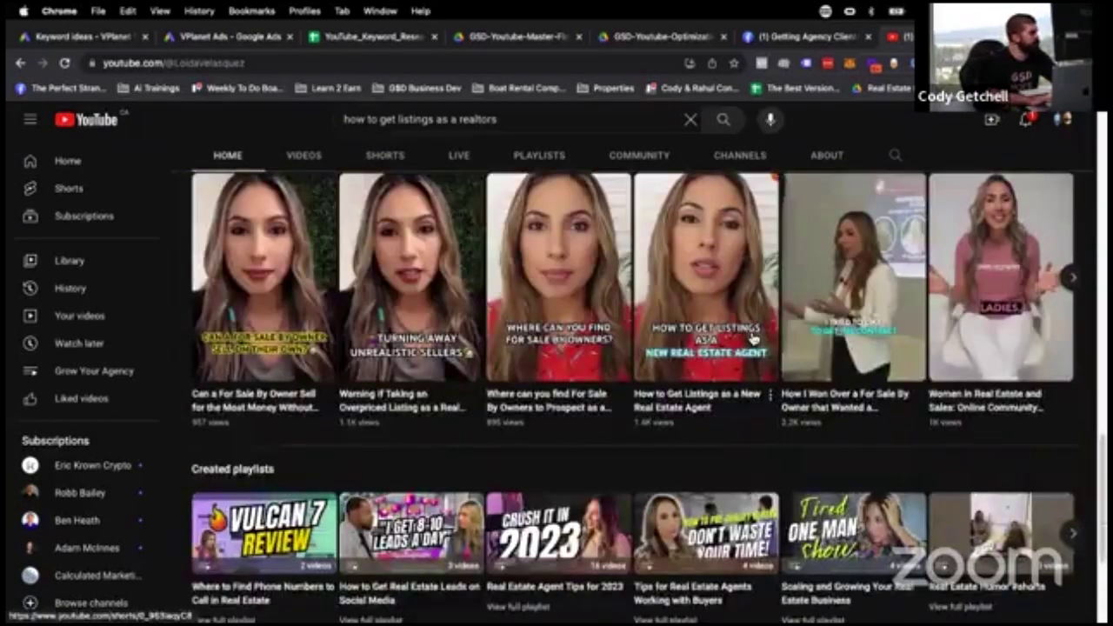
scroll(753, 339, "up", 20)
scroll(517, 350, "up", 1)
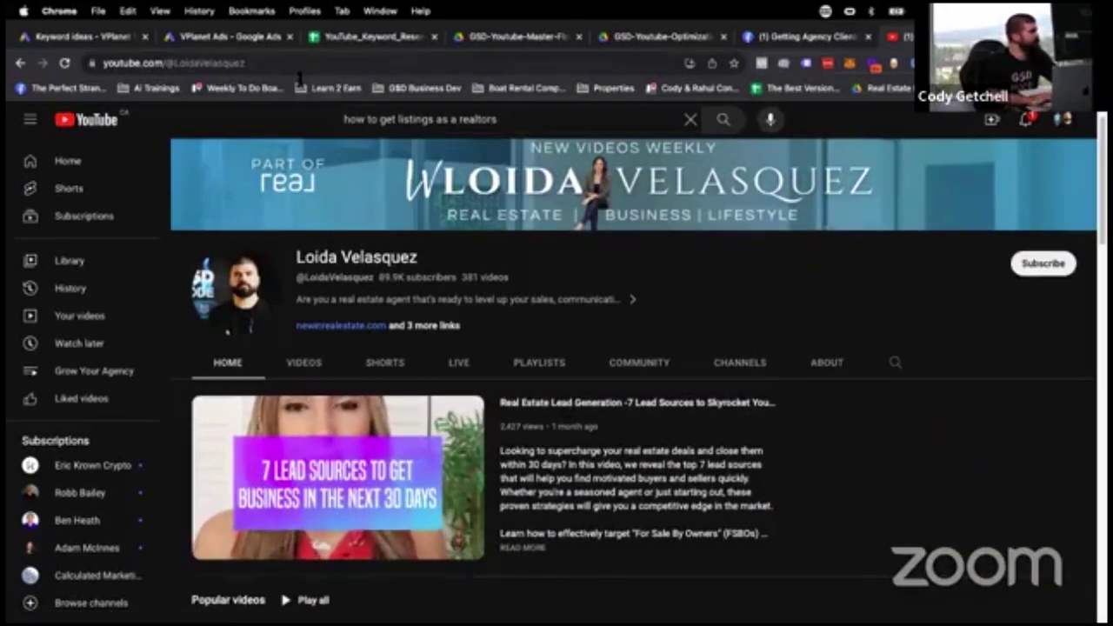
Copy the YouTube channel's URL into C4 of the spreadsheet under Highly Related Channels.
left_click(296, 62)
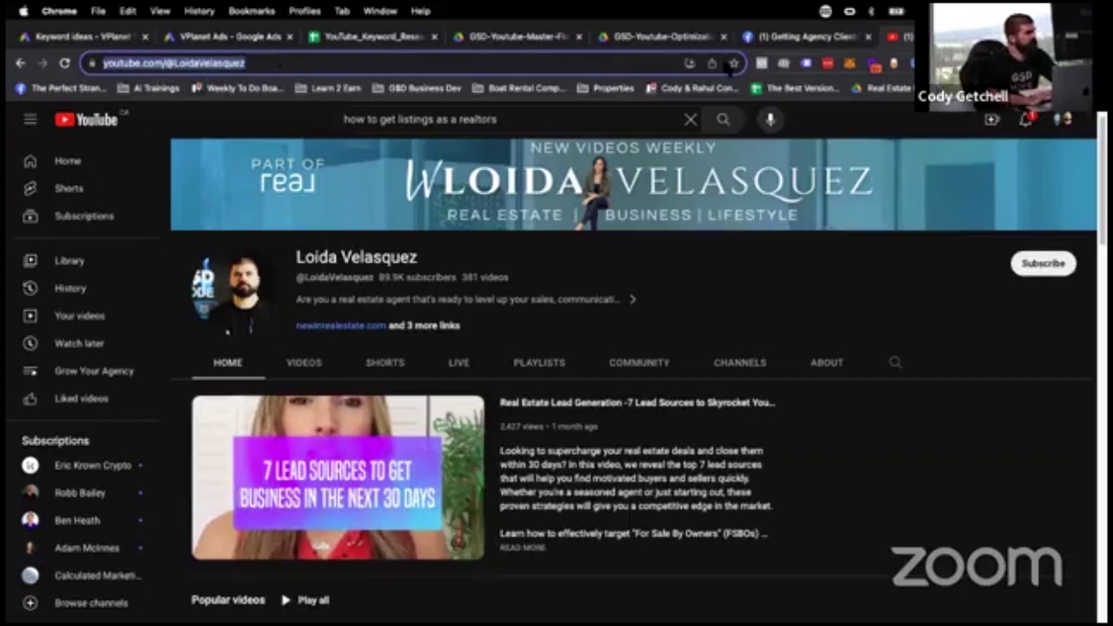
key("super+c")
left_click(374, 36)
left_click(776, 288)
key("super+v")
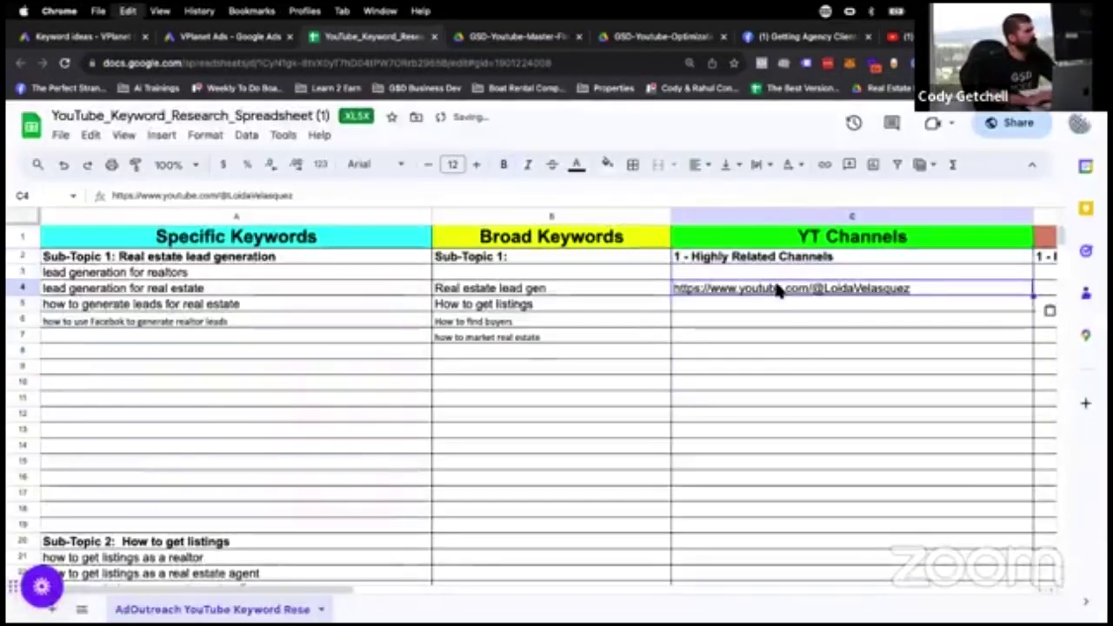
Look over the Highly Related Competitors cells in D3:D7, select D4 and switch back to the YouTube channel page.
left_click(785, 318)
scroll(785, 318, "right", 5)
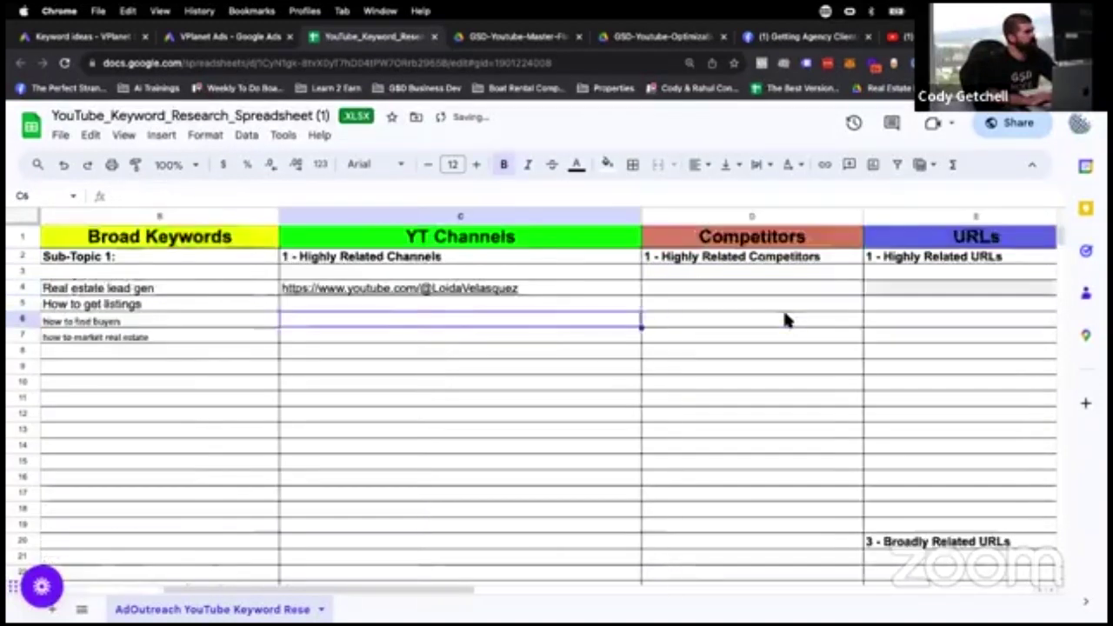
left_click_drag(577, 275, 566, 353)
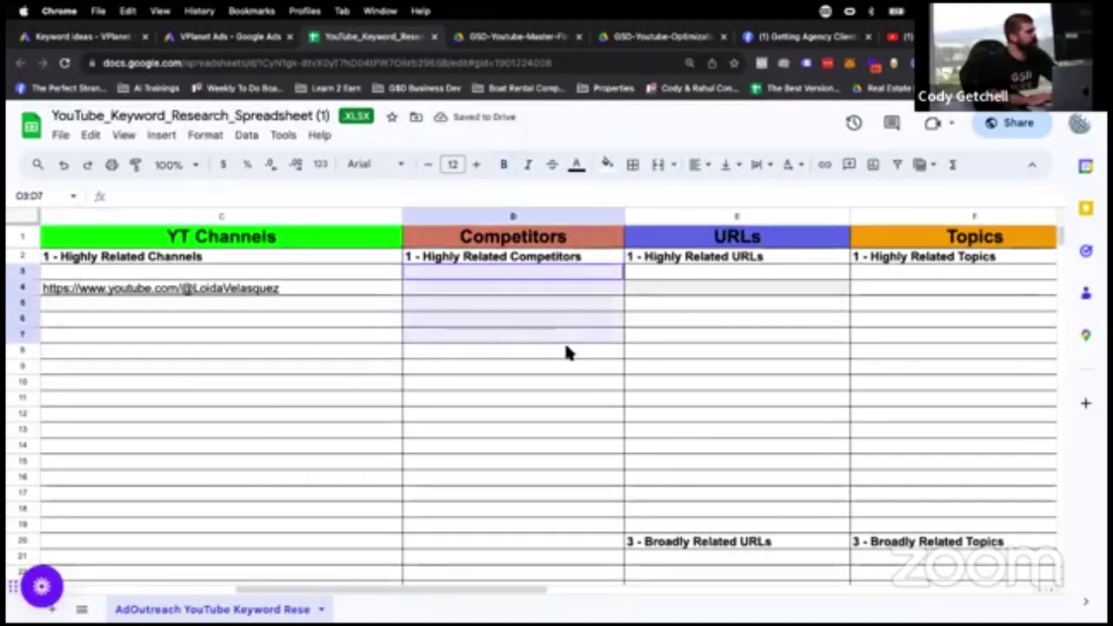
left_click(306, 295)
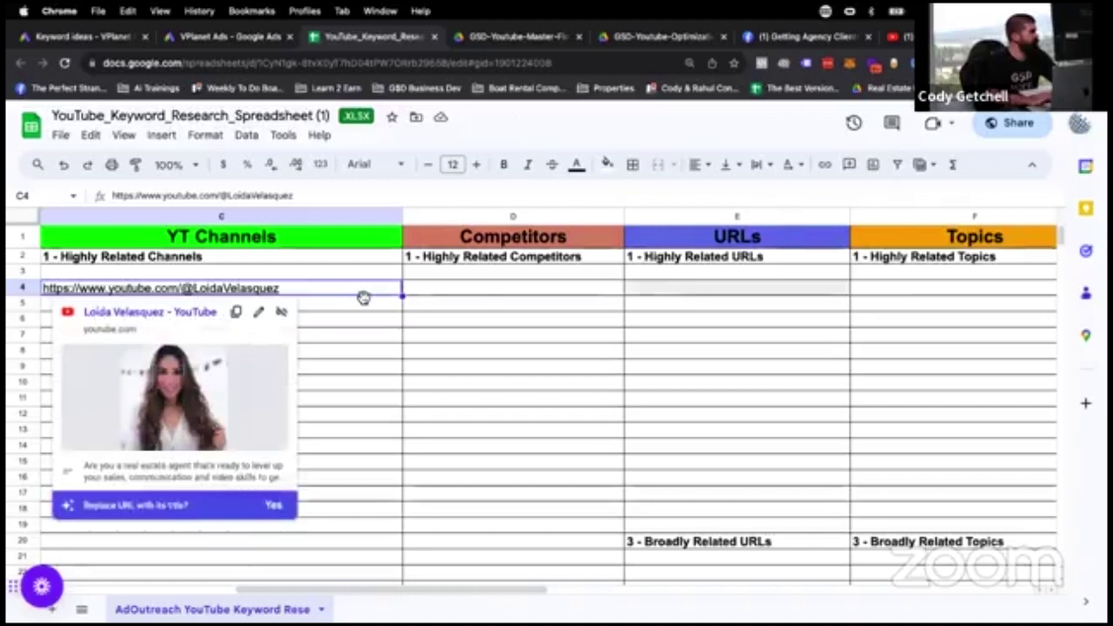
left_click(470, 290)
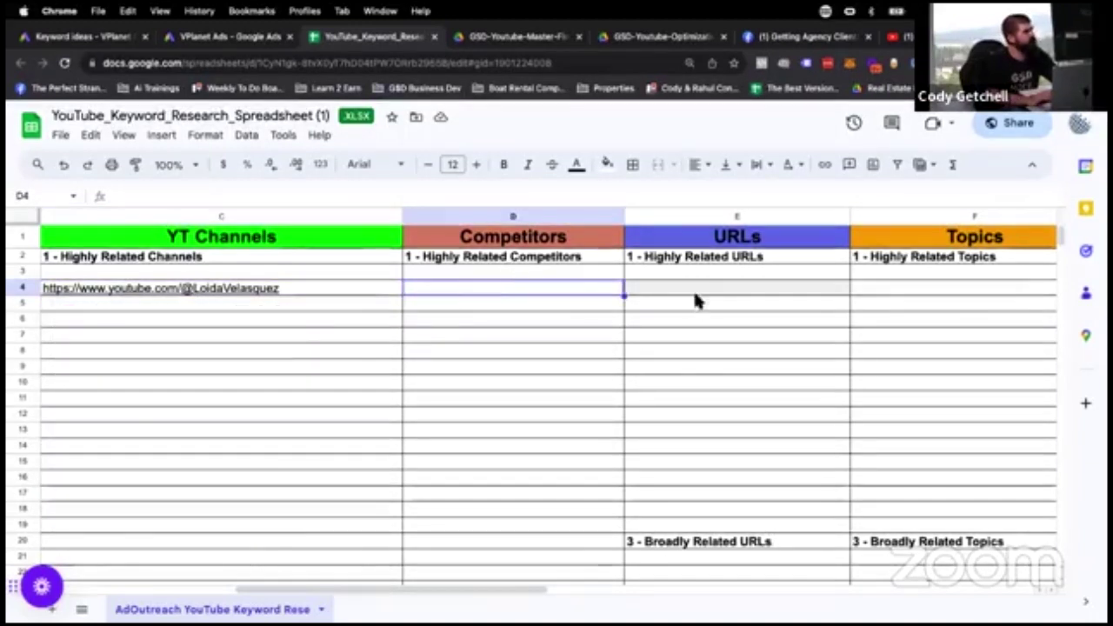
left_click(896, 36)
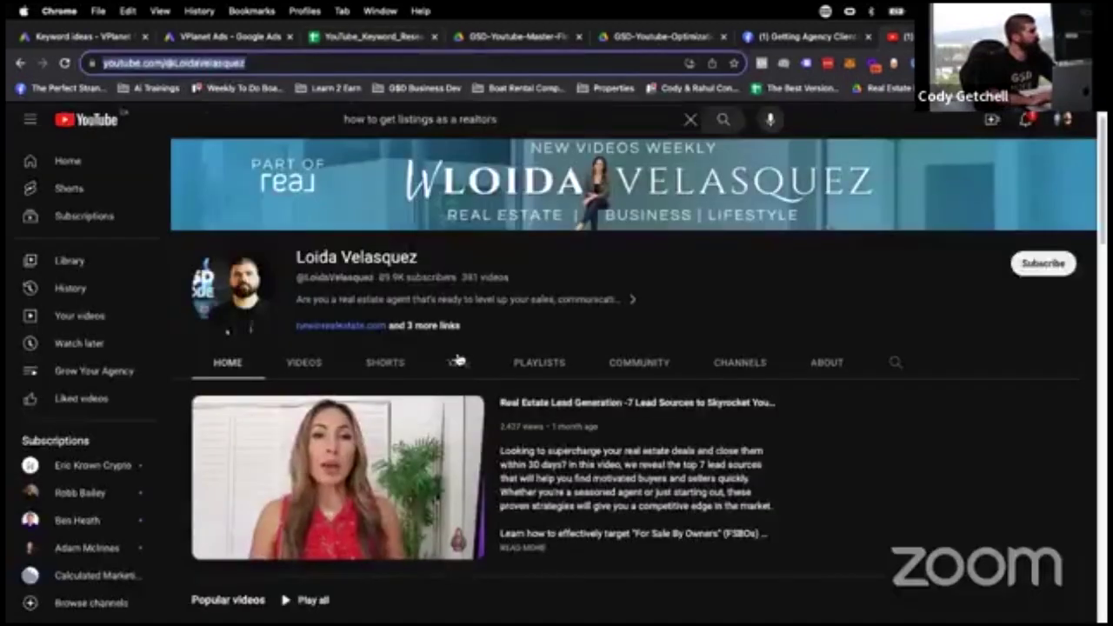
Open the real estate channel's own website from its About page links and copy its URL into E4 under Highly Related URLs.
left_click(830, 362)
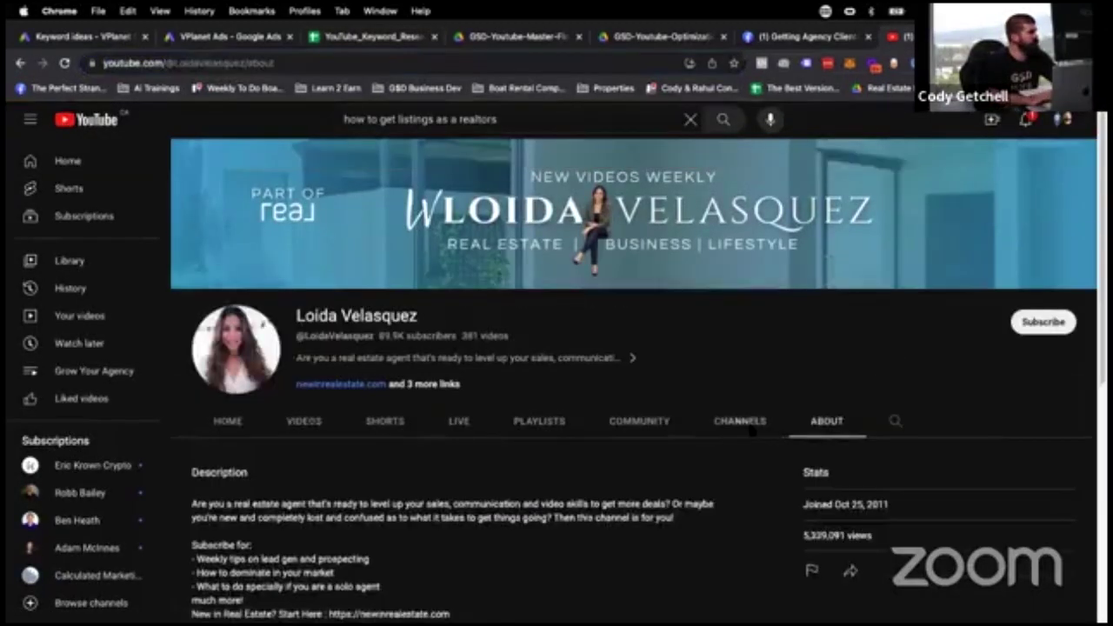
scroll(748, 426, "down", 5)
scroll(748, 426, "up", 1)
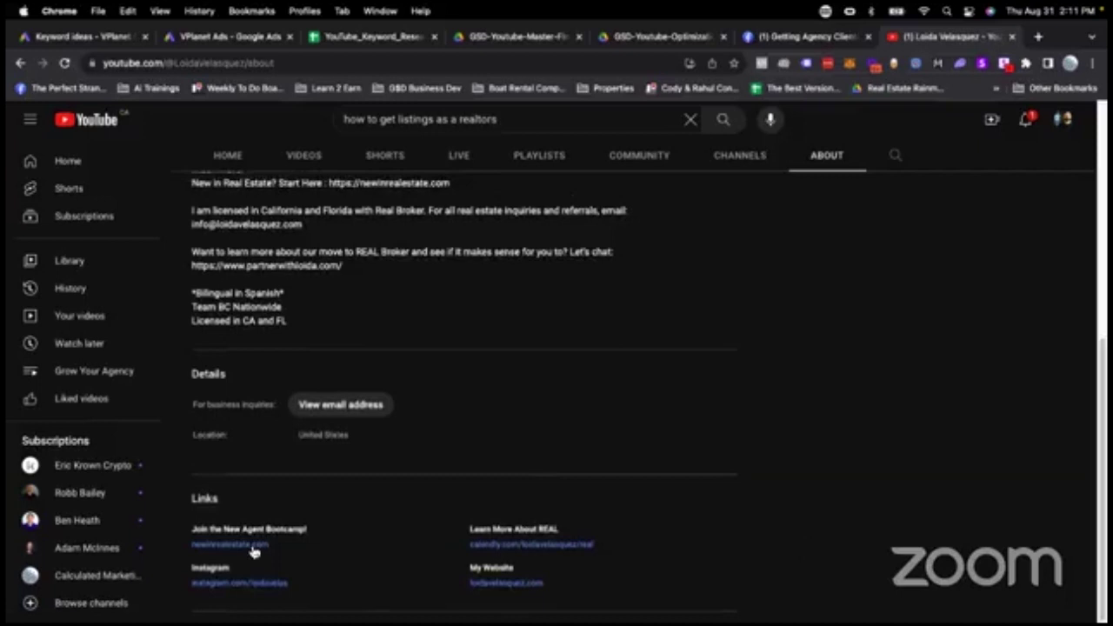
left_click(494, 585)
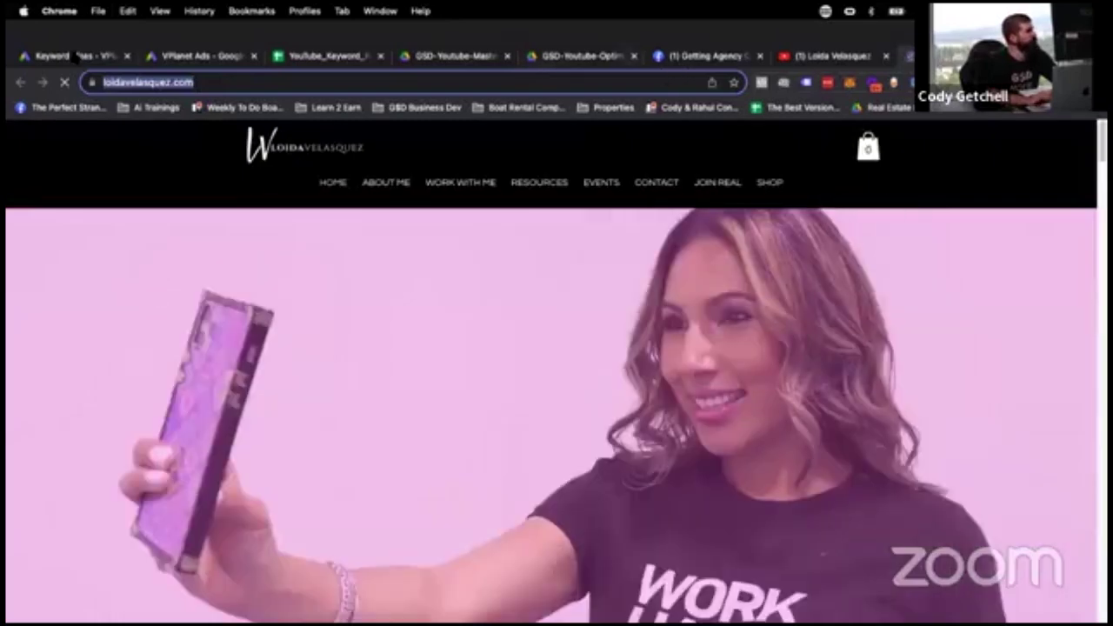
left_click(326, 56)
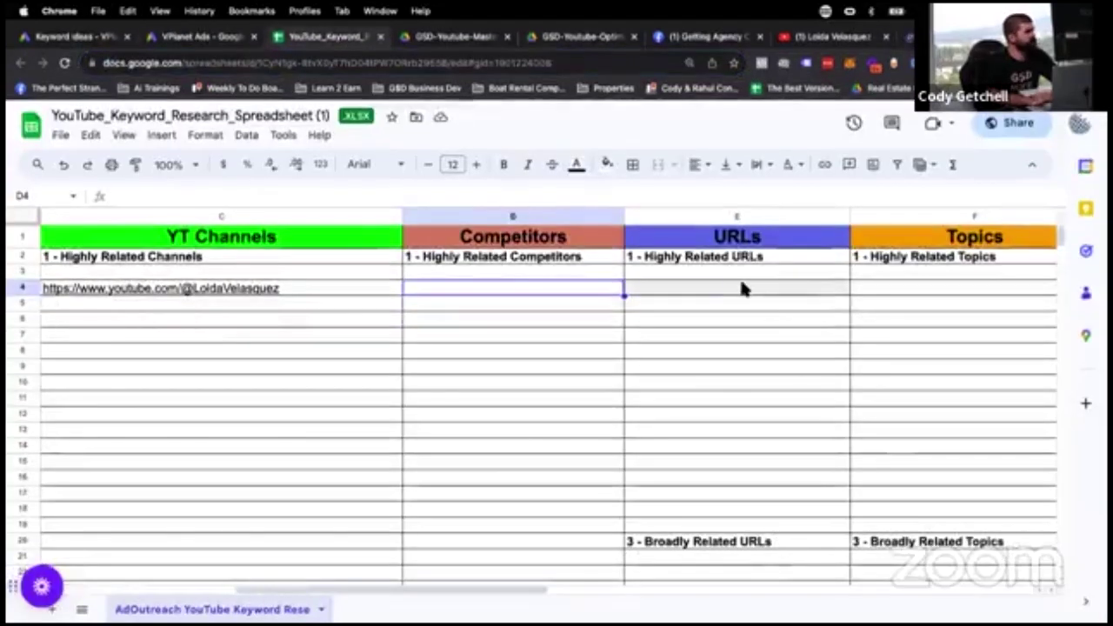
left_click(741, 289)
key("ctrl+v")
left_click(727, 356)
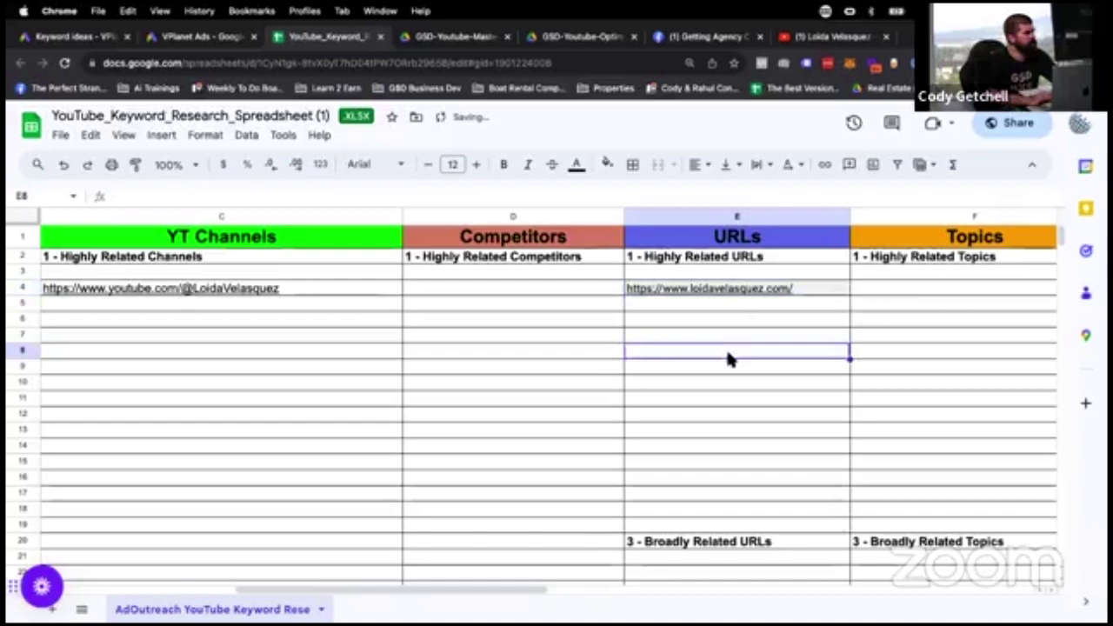
Review the spreadsheet's specific keywords, broad keywords, YT channels and remaining research columns across both sub-topics.
scroll(726, 348, "right", 3)
scroll(727, 356, "left", 10)
scroll(727, 356, "down", 3)
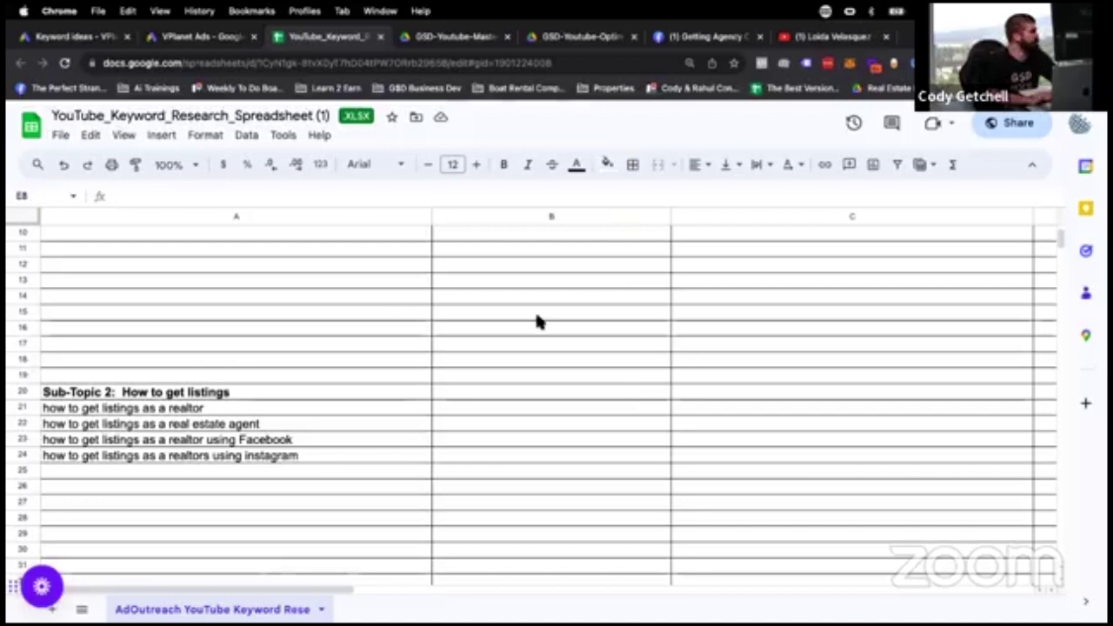
scroll(535, 320, "up", 5)
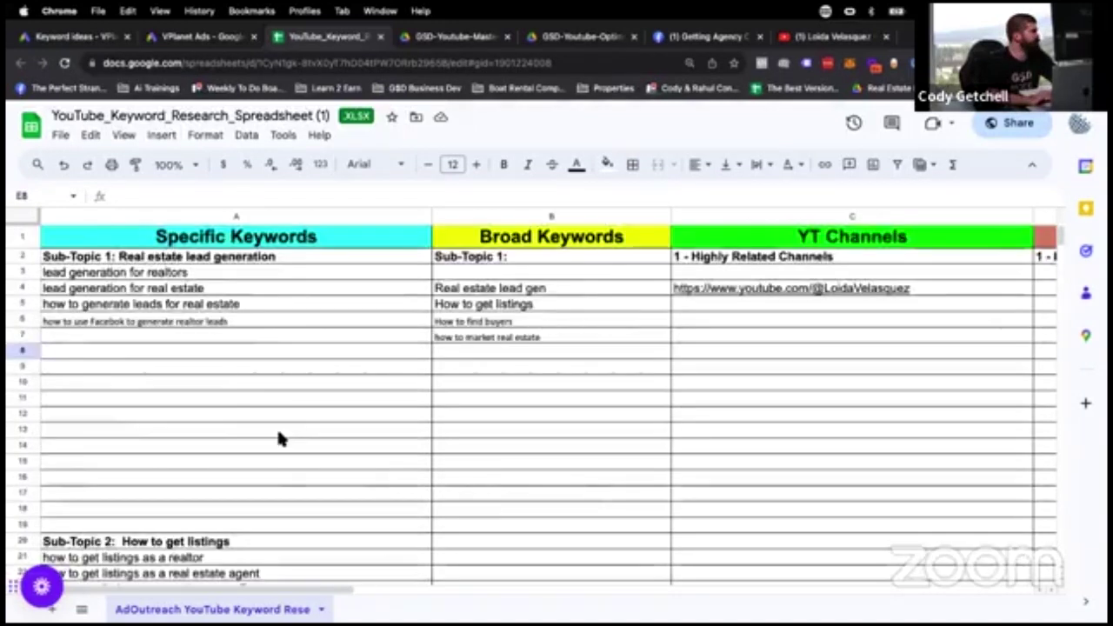
scroll(276, 435, "down", 5)
scroll(276, 447, "up", 5)
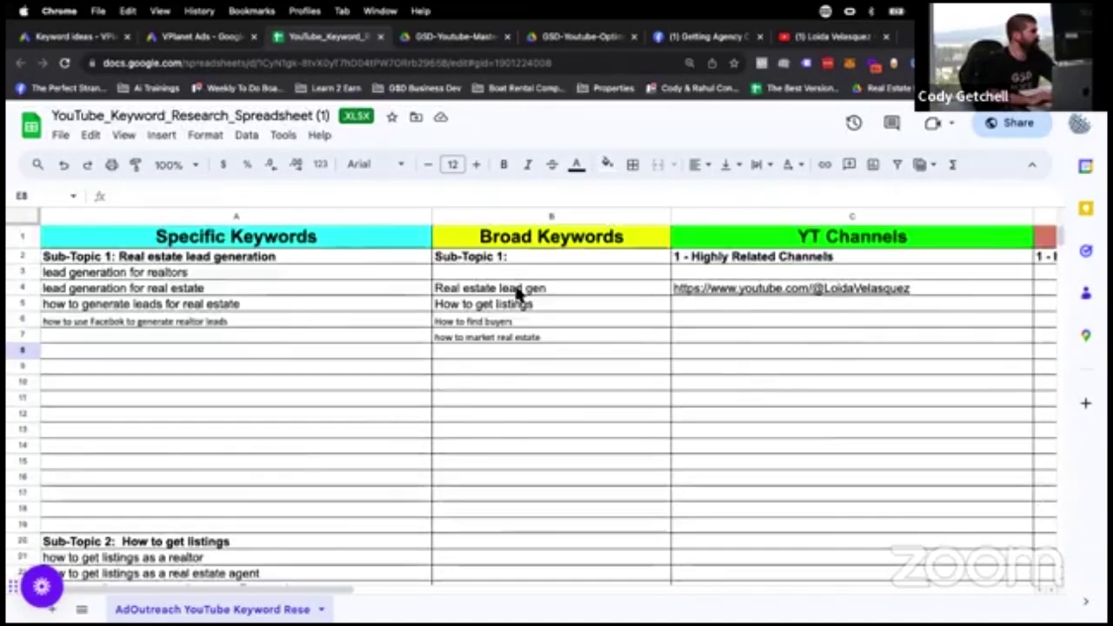
left_click_drag(519, 294, 522, 467)
left_click_drag(734, 336, 756, 228)
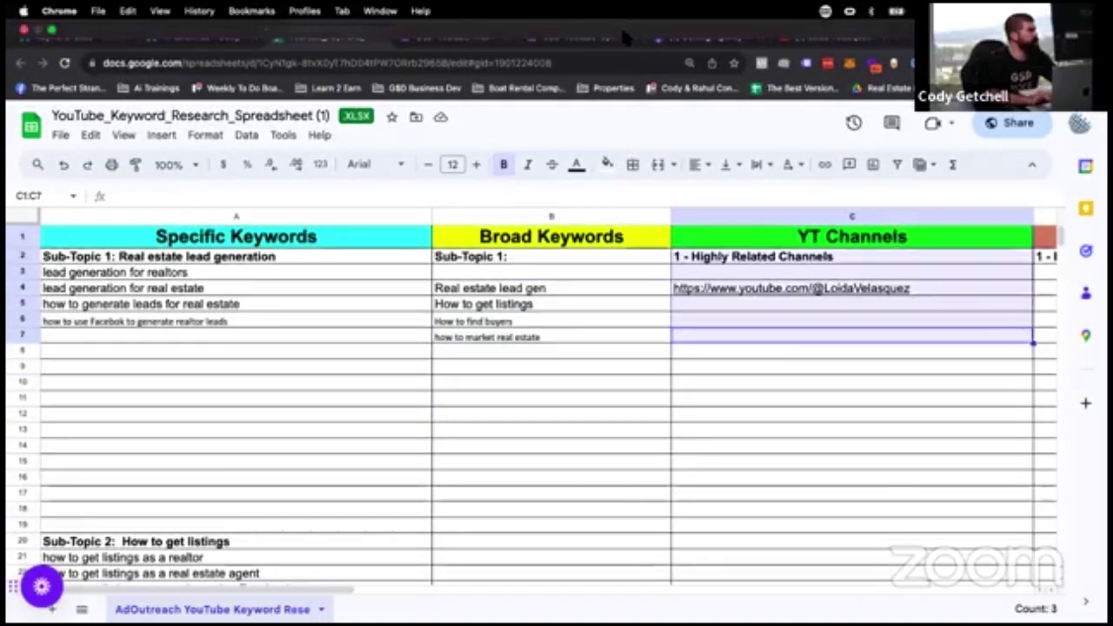
scroll(877, 472, "right", 6)
scroll(876, 472, "left", 6)
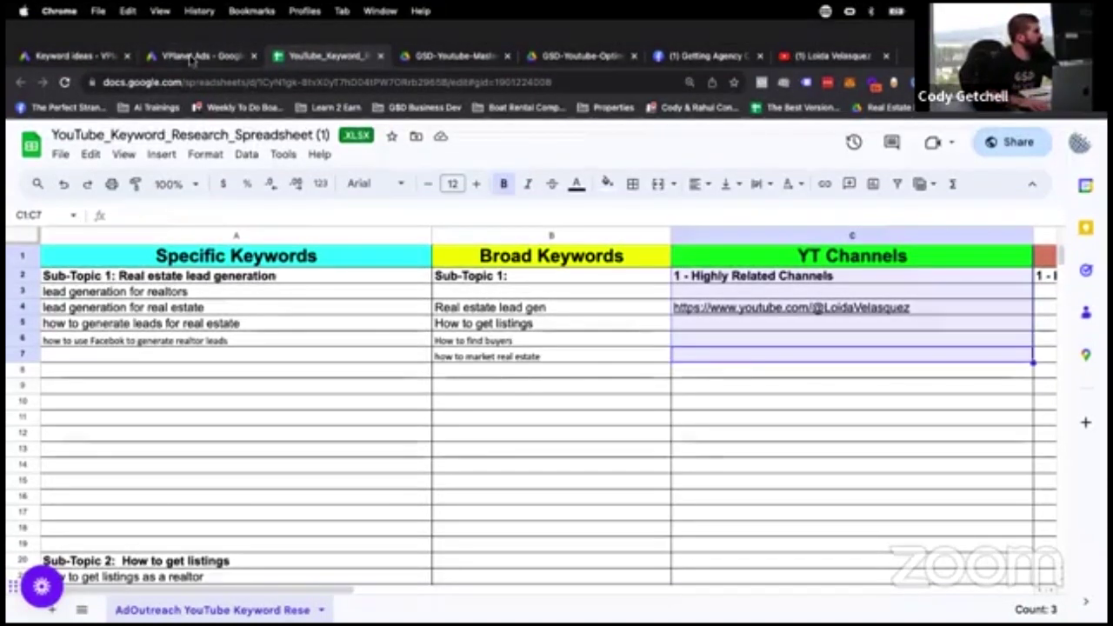
Switch to Google Ads, open Audience manager for VPlanet Ads and check the segment types it offers, including combined segments.
left_click(191, 56)
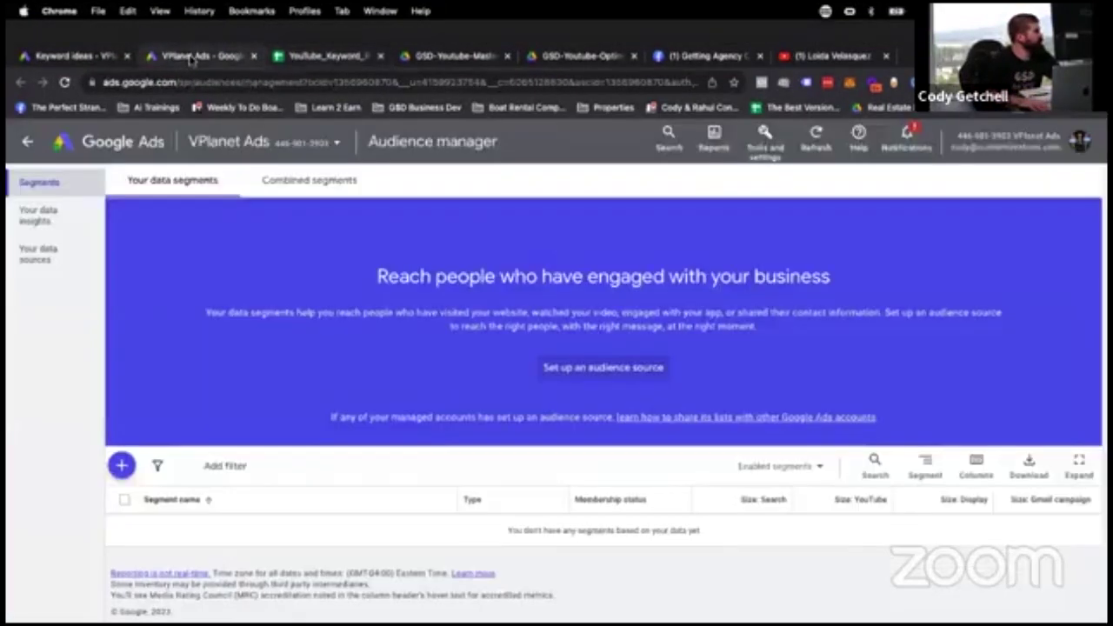
left_click(765, 138)
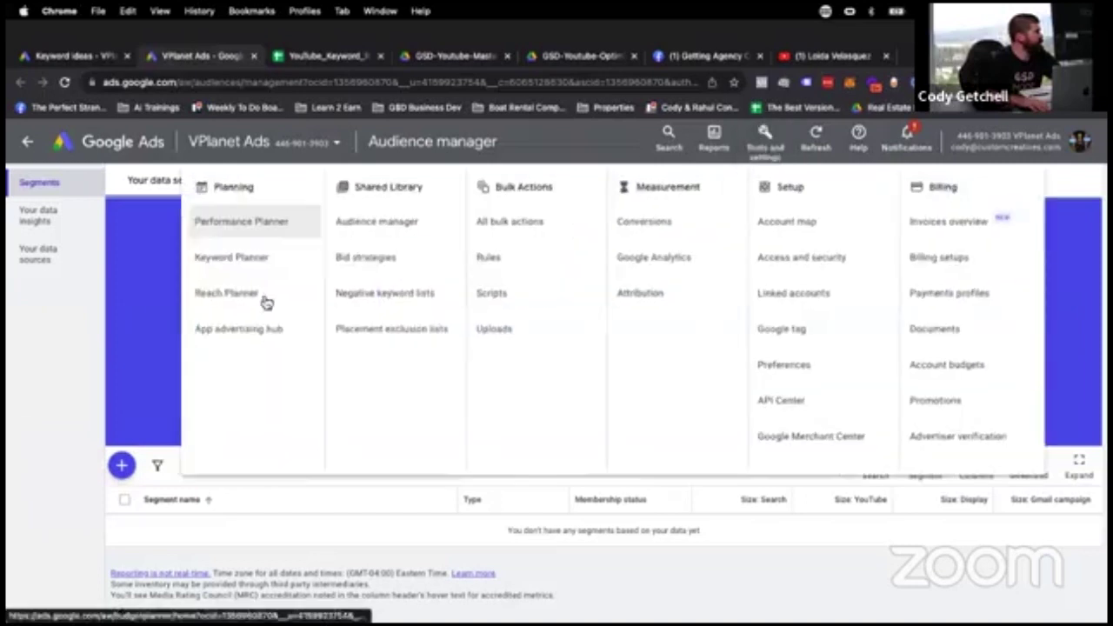
left_click(356, 221)
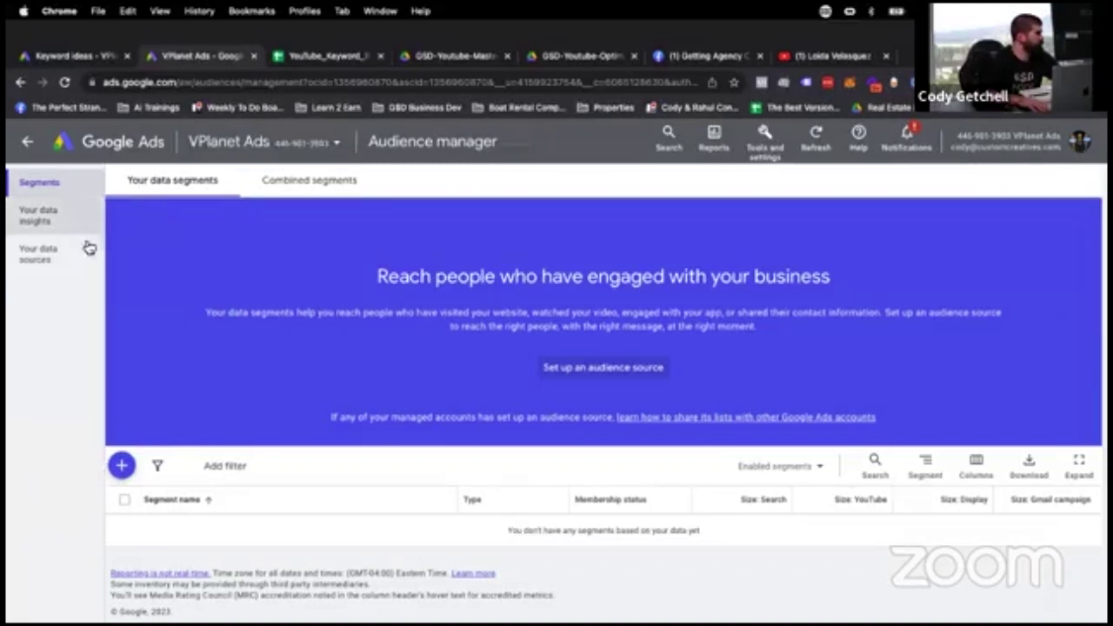
left_click(122, 465)
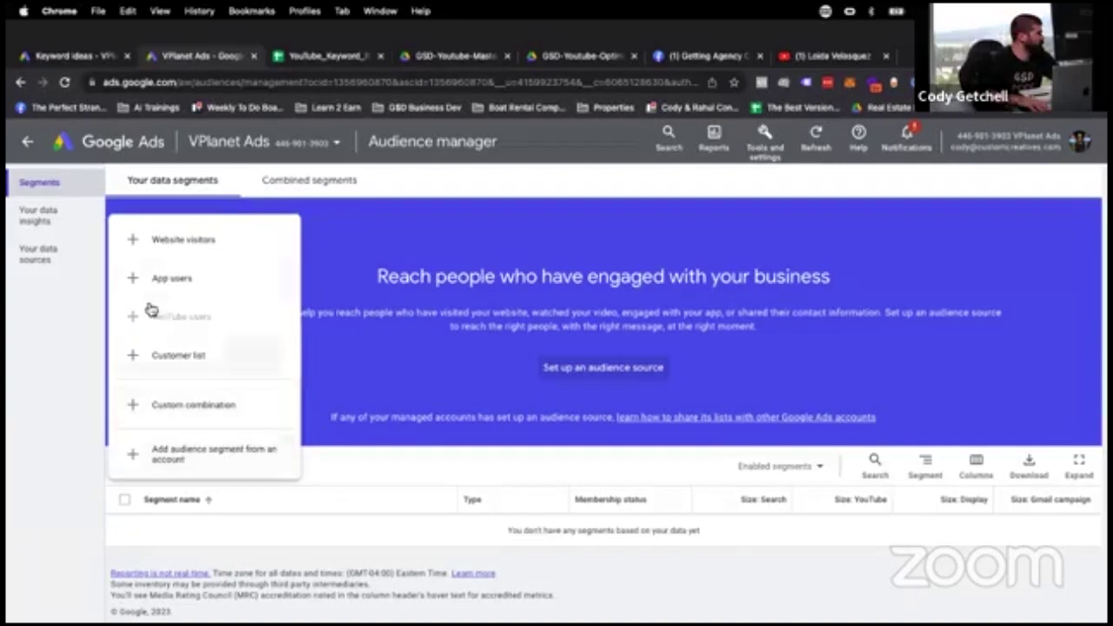
left_click(250, 211)
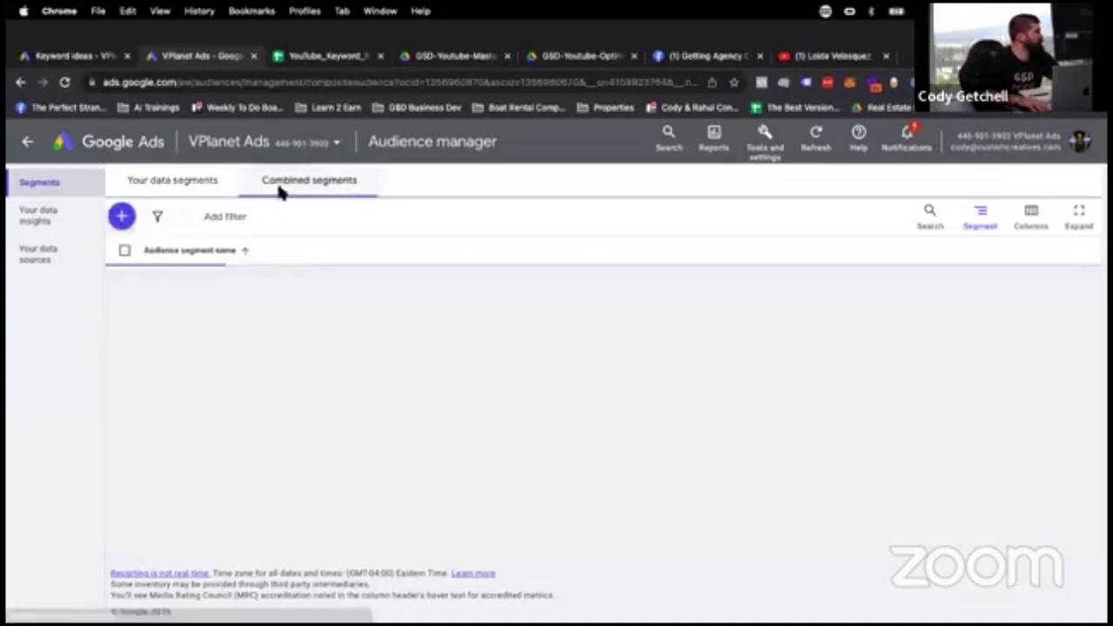
left_click(128, 218)
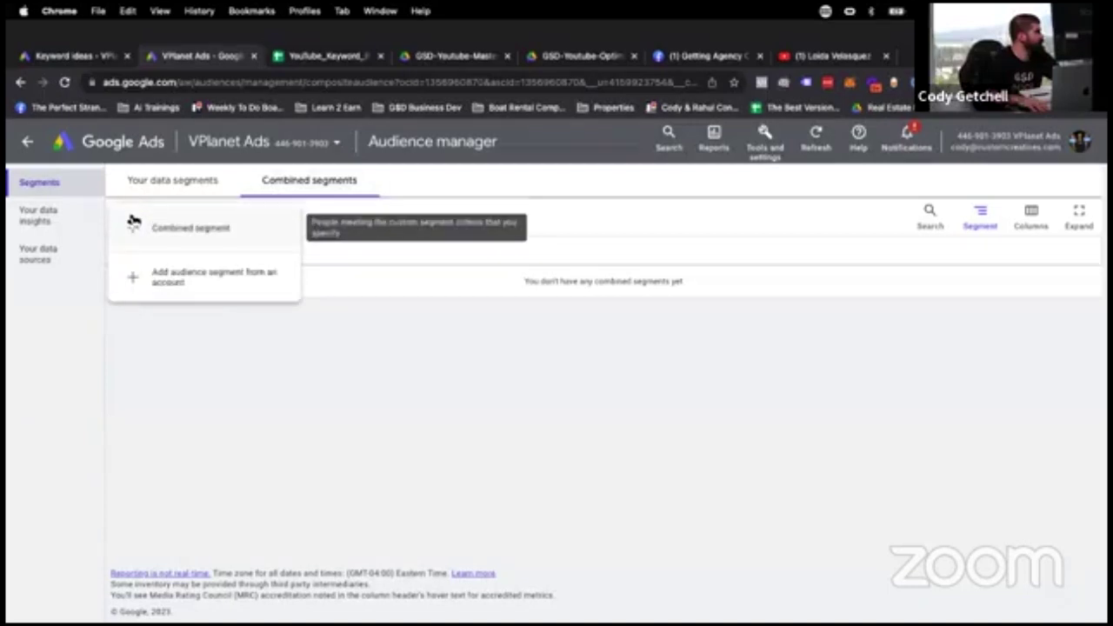
left_click(164, 230)
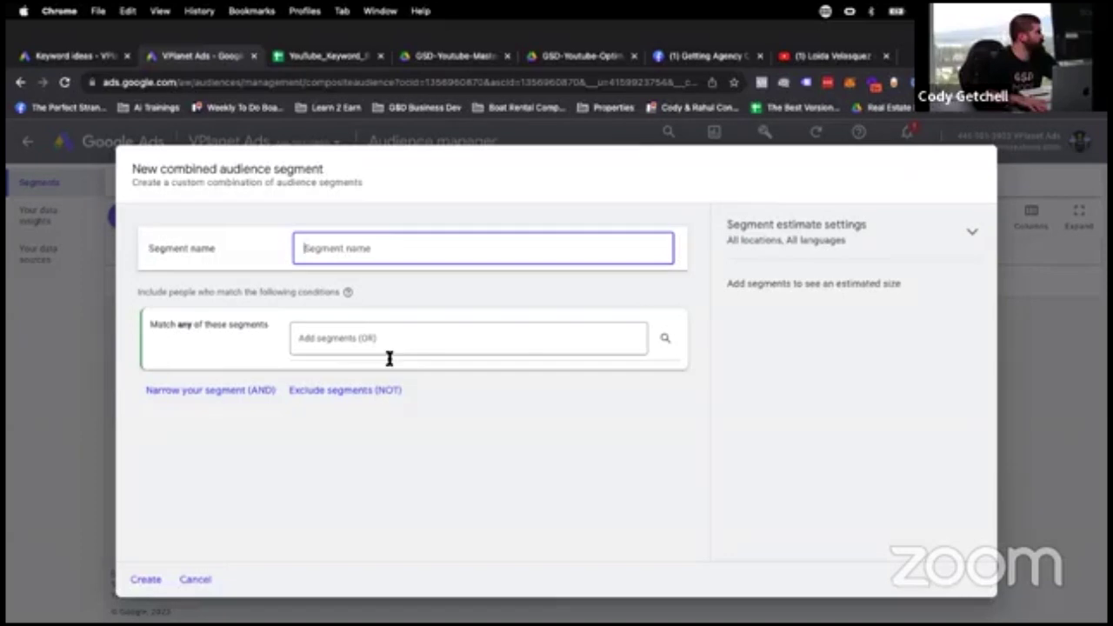
left_click(344, 336)
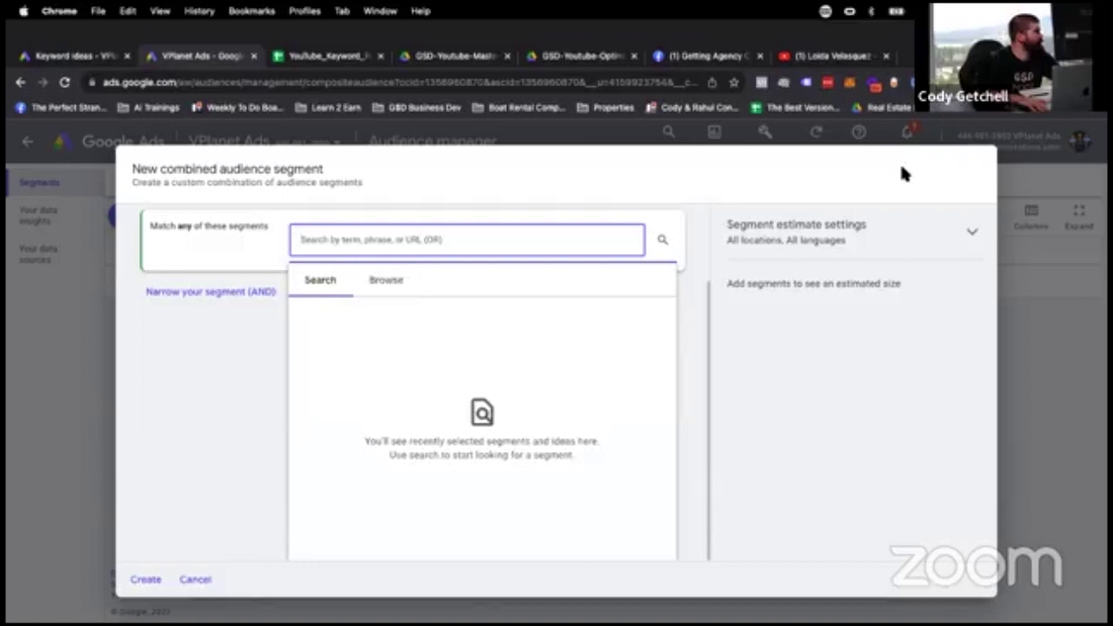
left_click(851, 487)
left_click(195, 580)
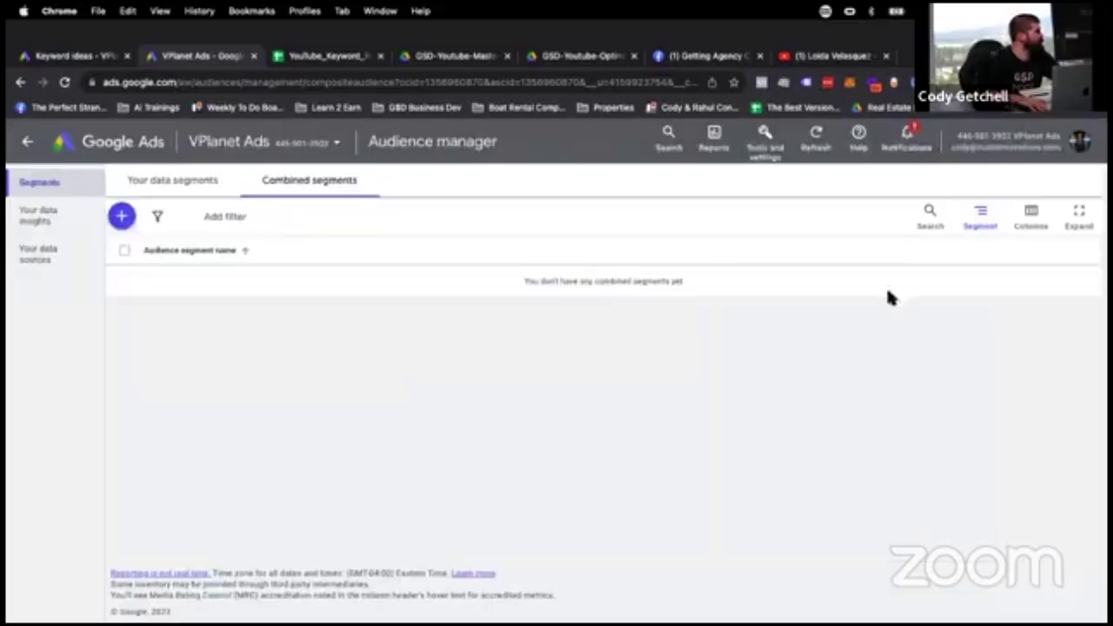
Change to the Custom Creatives ads account and open the Custom segments list in its Audience manager.
left_click(1079, 146)
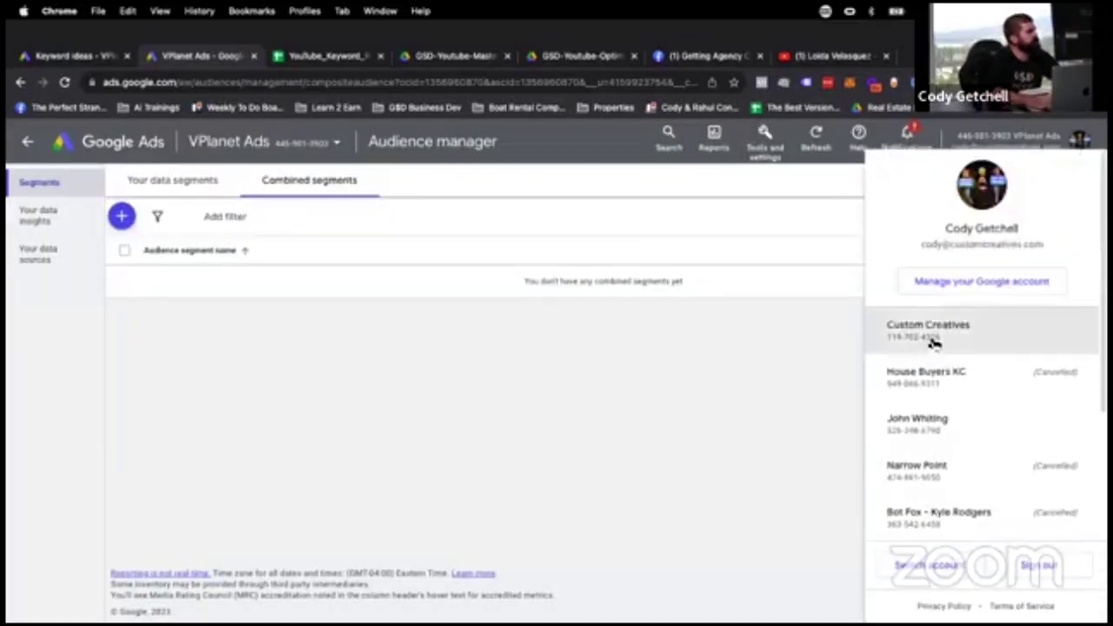
left_click(1006, 340)
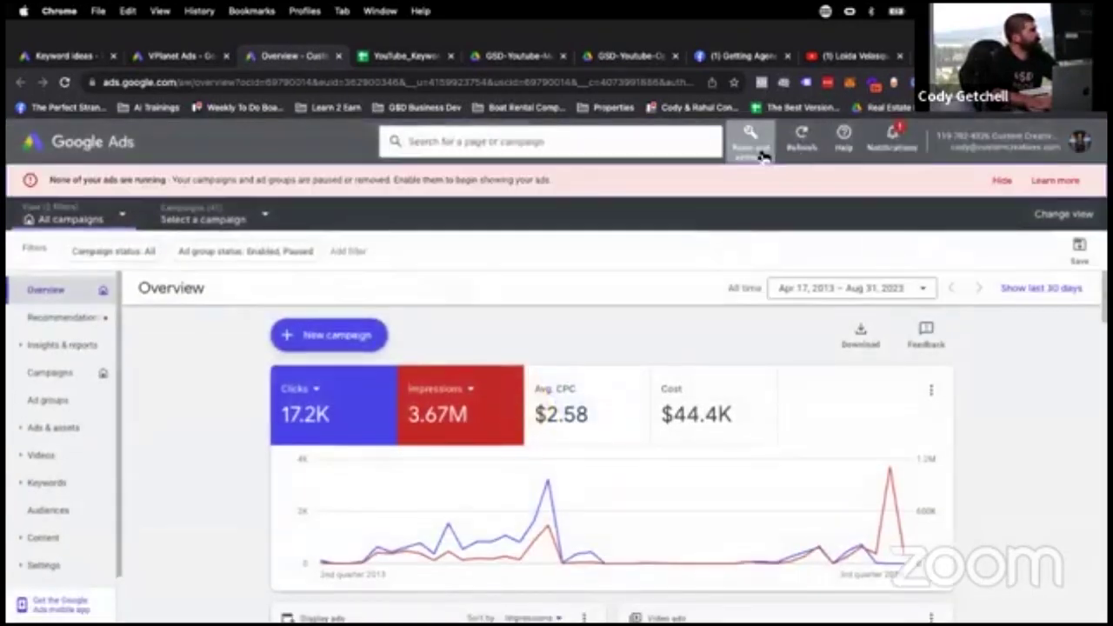
left_click(749, 138)
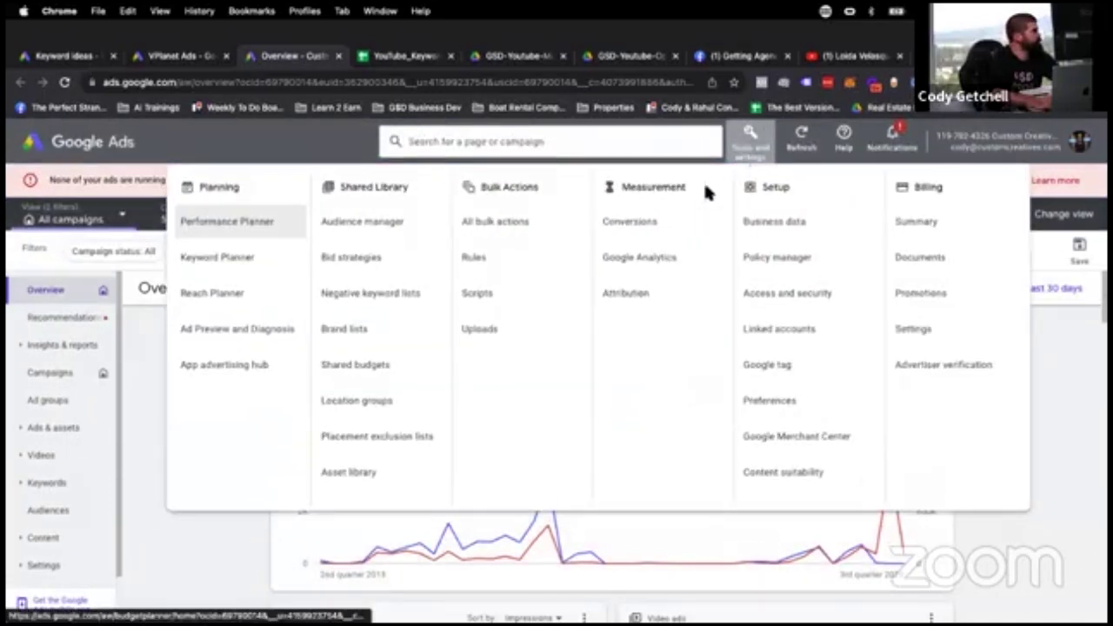
left_click(379, 220)
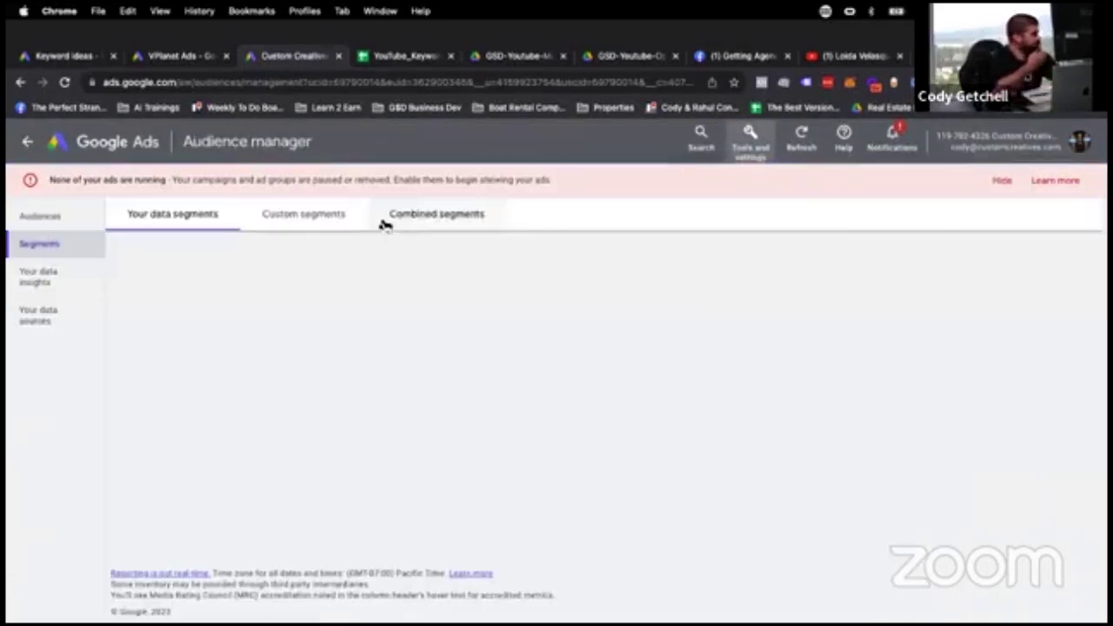
left_click(283, 217)
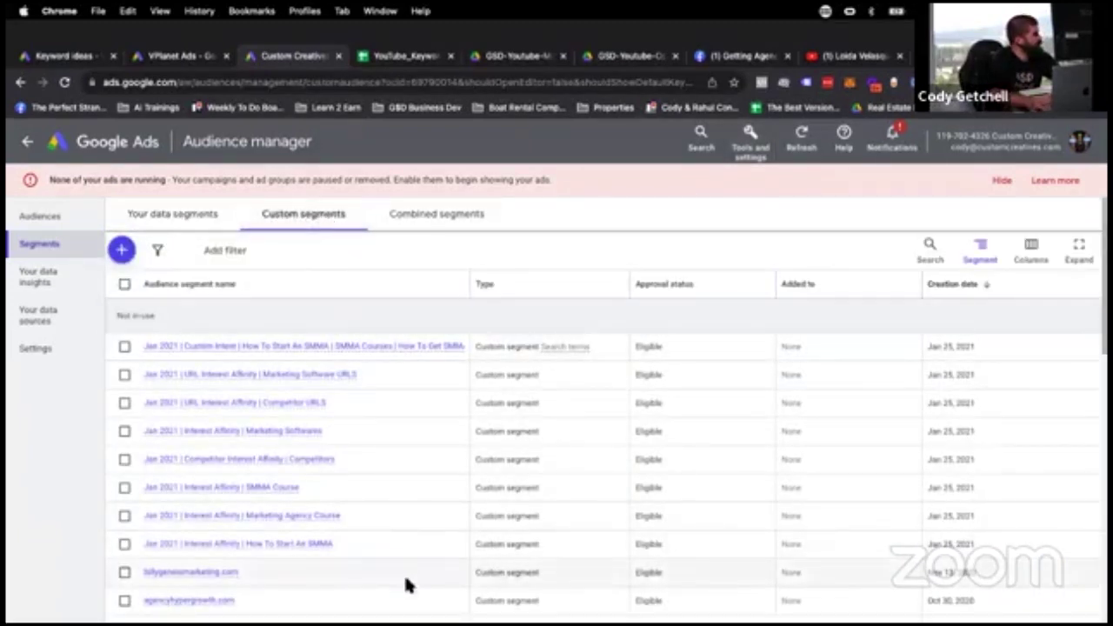
scroll(405, 584, "down", 1)
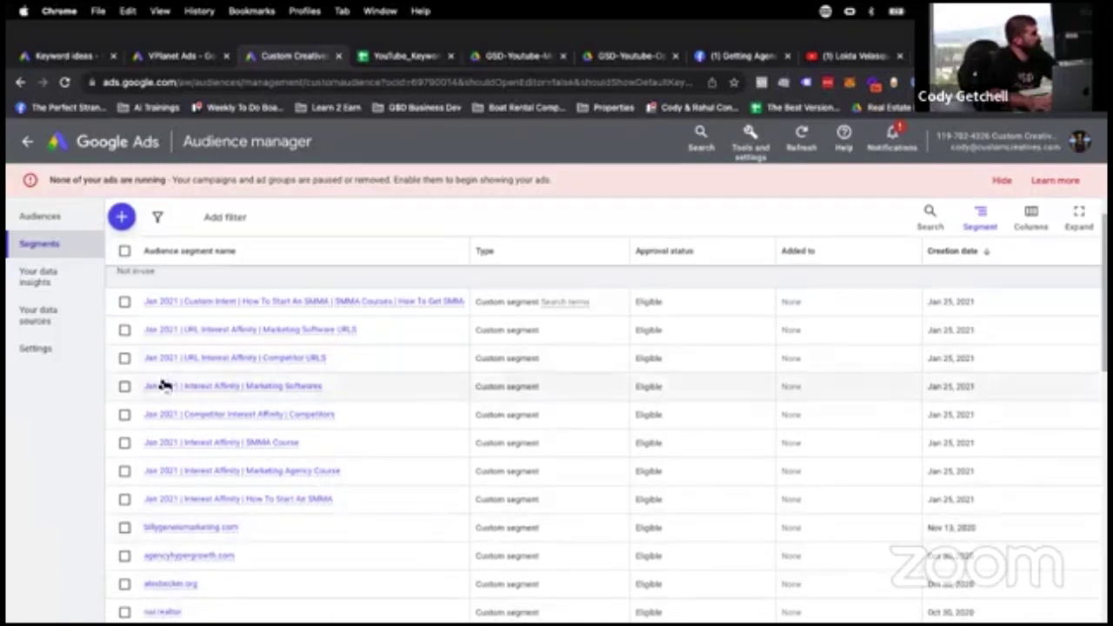
Start a new custom segment that includes people with any of these interests or purchase intentions.
left_click(122, 216)
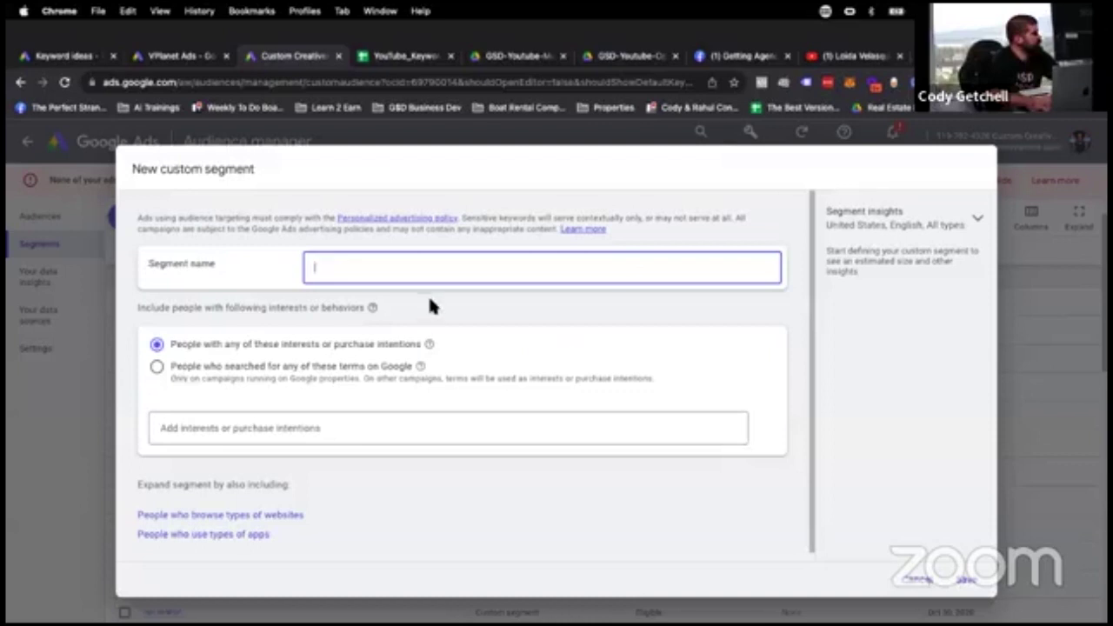
left_click(961, 583)
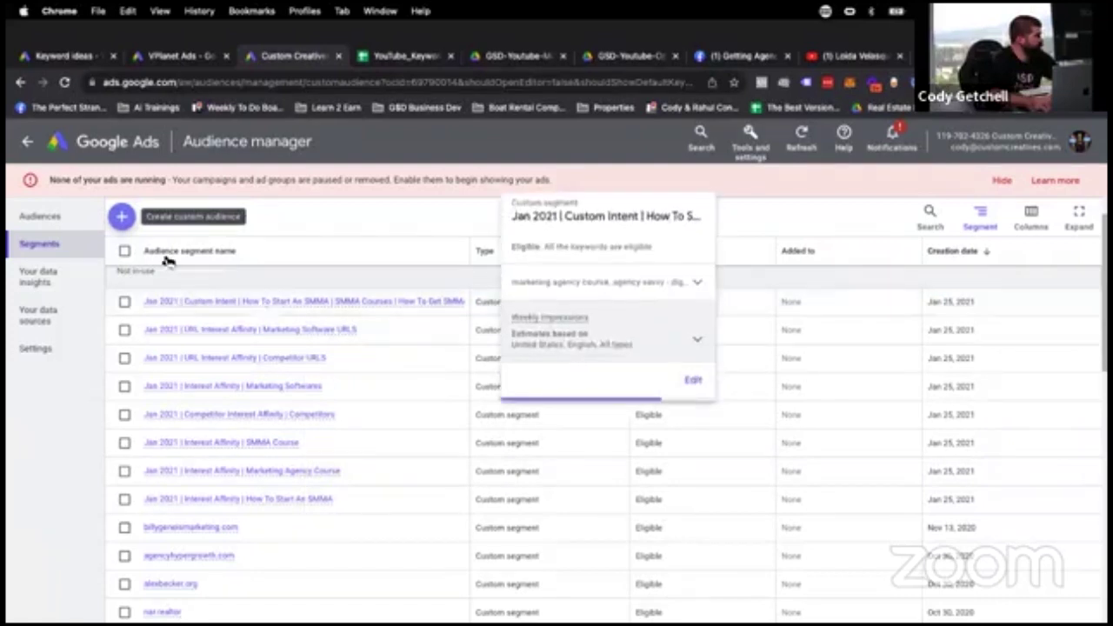
left_click(122, 218)
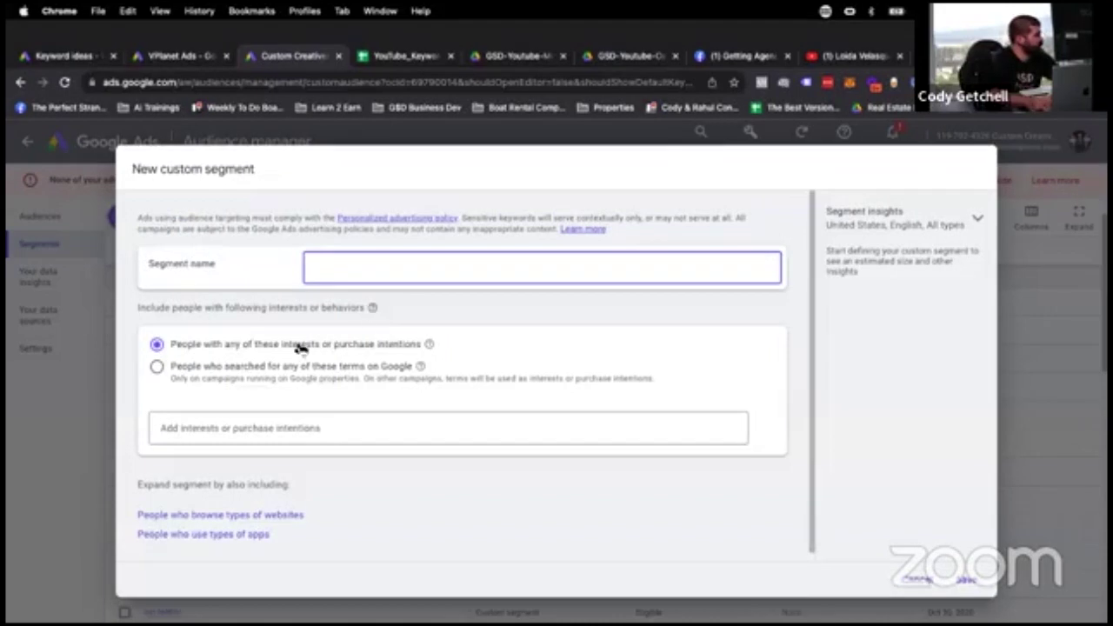
left_click_drag(243, 347, 376, 350)
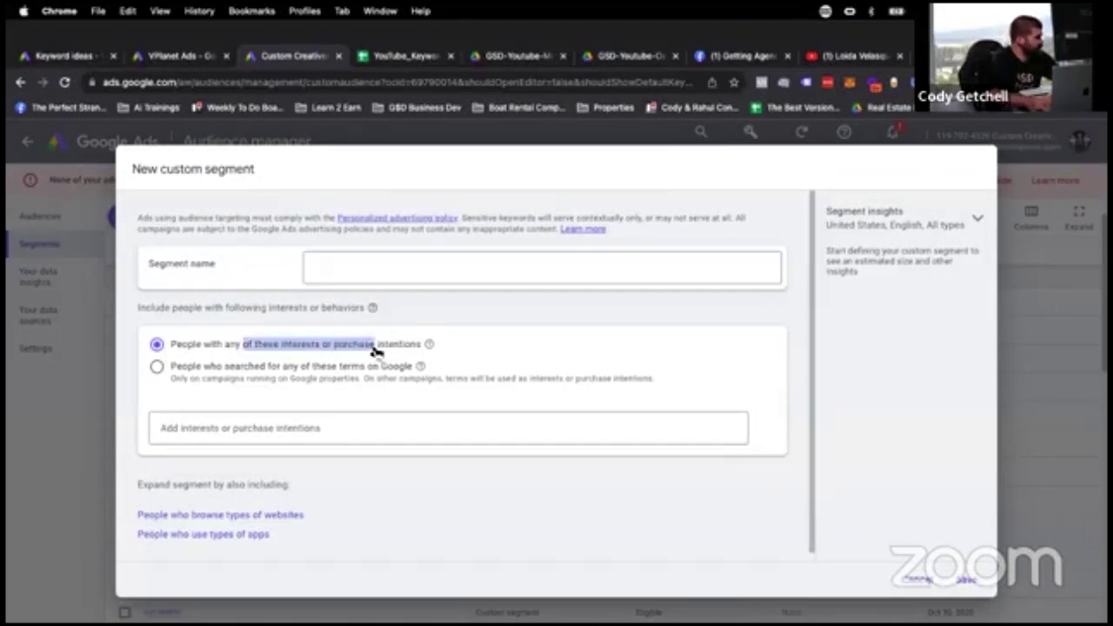
left_click_drag(226, 374, 347, 371)
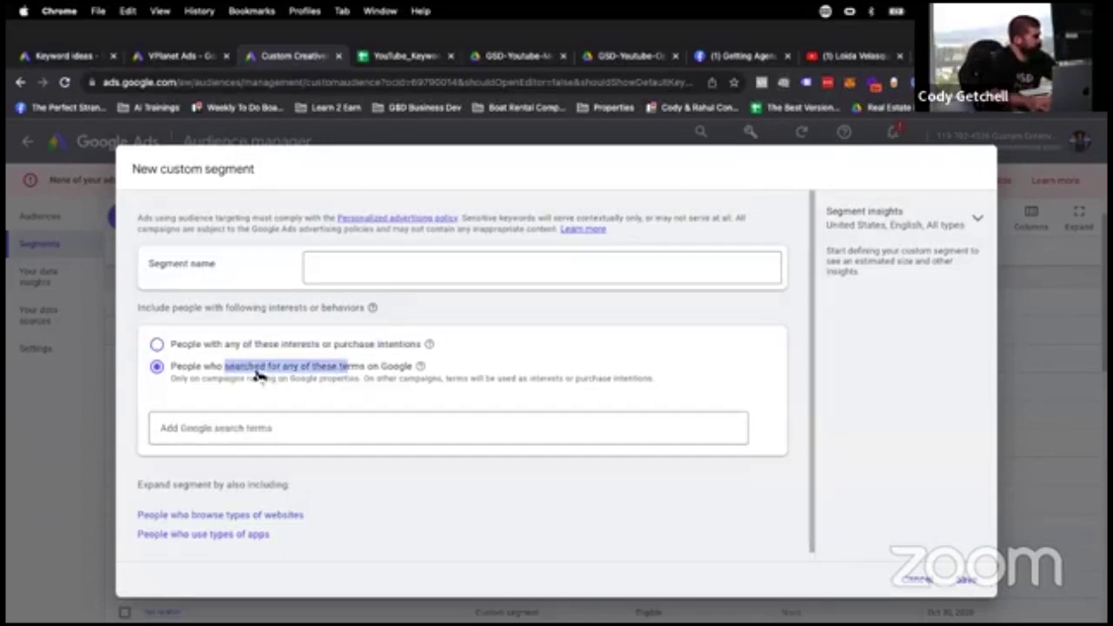
left_click_drag(246, 349, 246, 349)
left_click(246, 349)
Name the custom segment "Aug 31st 2023 | Inerest Affinity | All KW".
left_click(384, 265)
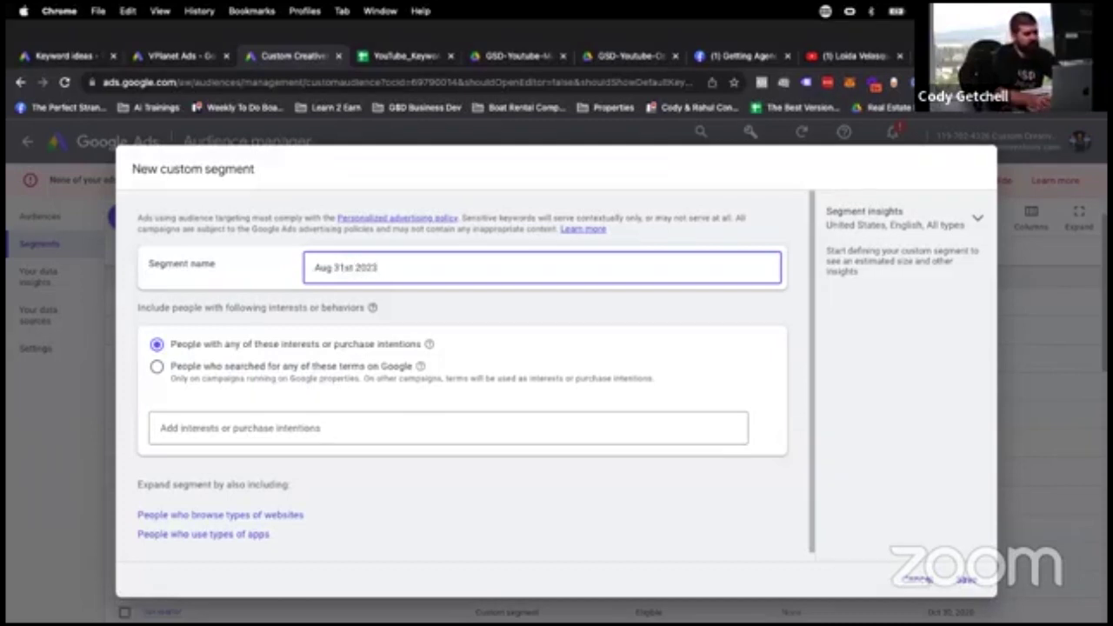
type("Aug 31st 2023 | Inerest Affinity")
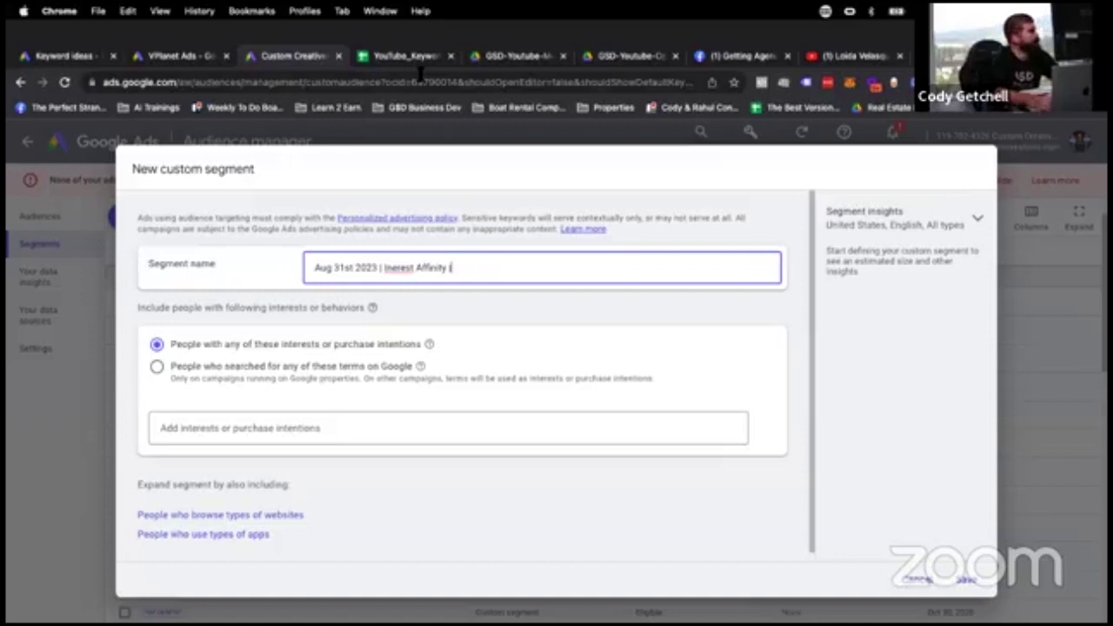
type("| All KW")
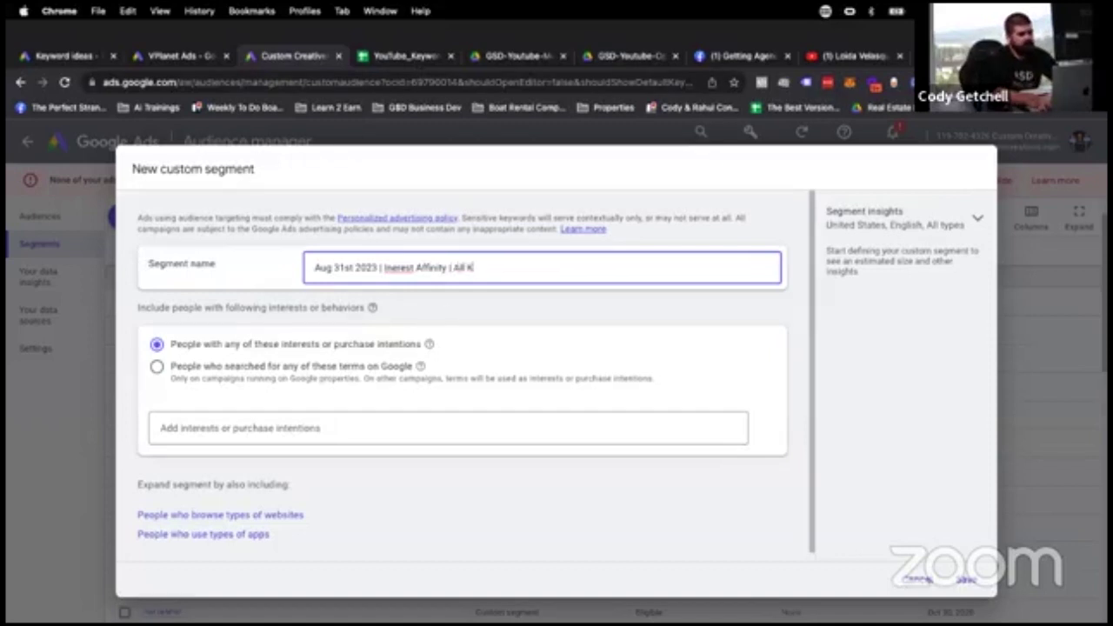
Switch to the keyword research spreadsheet and copy the specific keywords for both sub-topics, A2:A24.
left_click(407, 55)
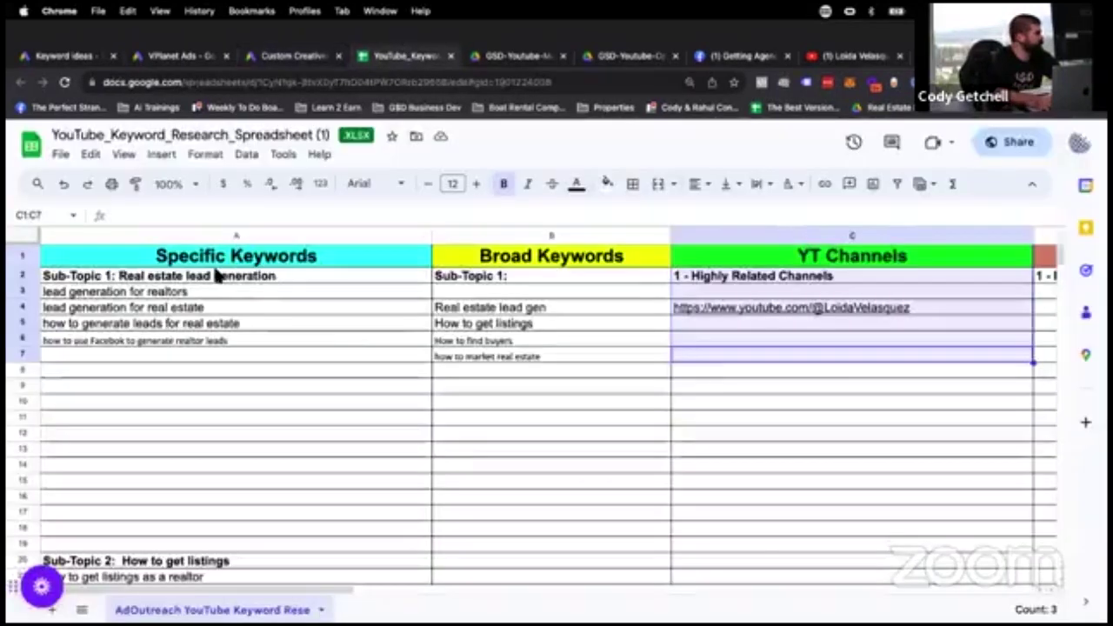
left_click_drag(214, 280, 179, 492)
scroll(187, 513, "up", 13)
key("ctrl+c")
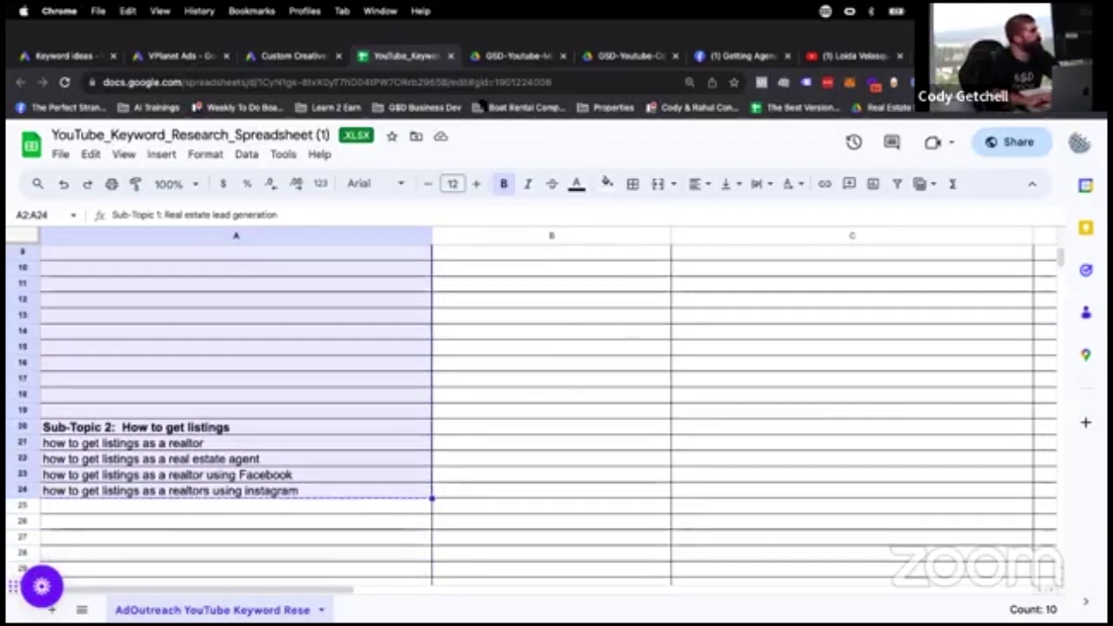
Switch back to the new custom segment in Google Ads and paste the copied keywords as interests or purchase intentions.
left_click(172, 56)
left_click(271, 54)
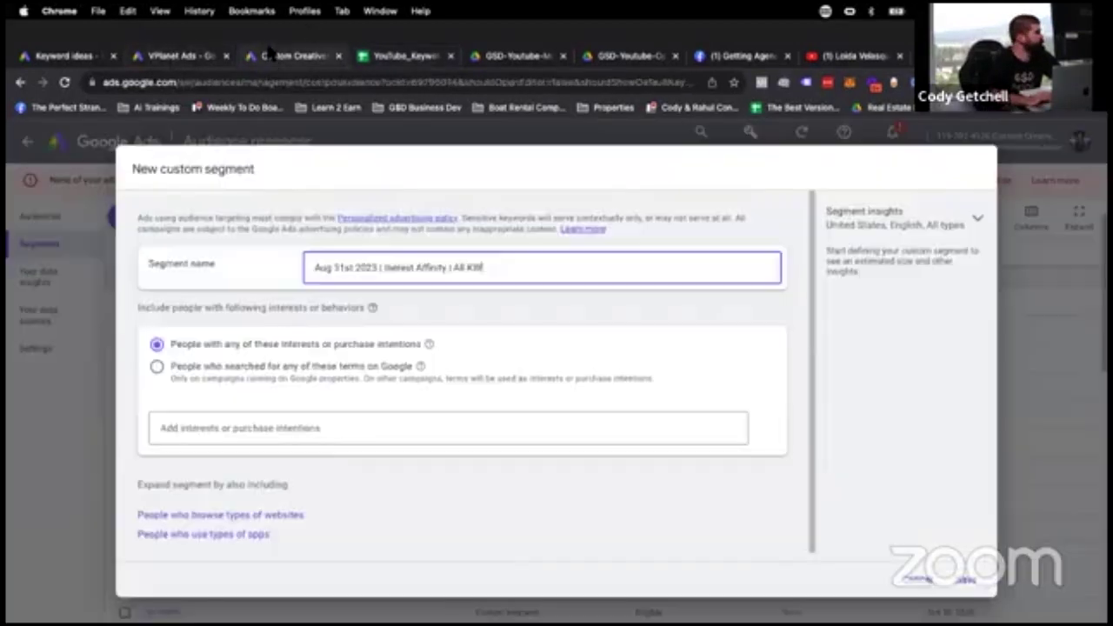
left_click(318, 429)
key("ctrl+v")
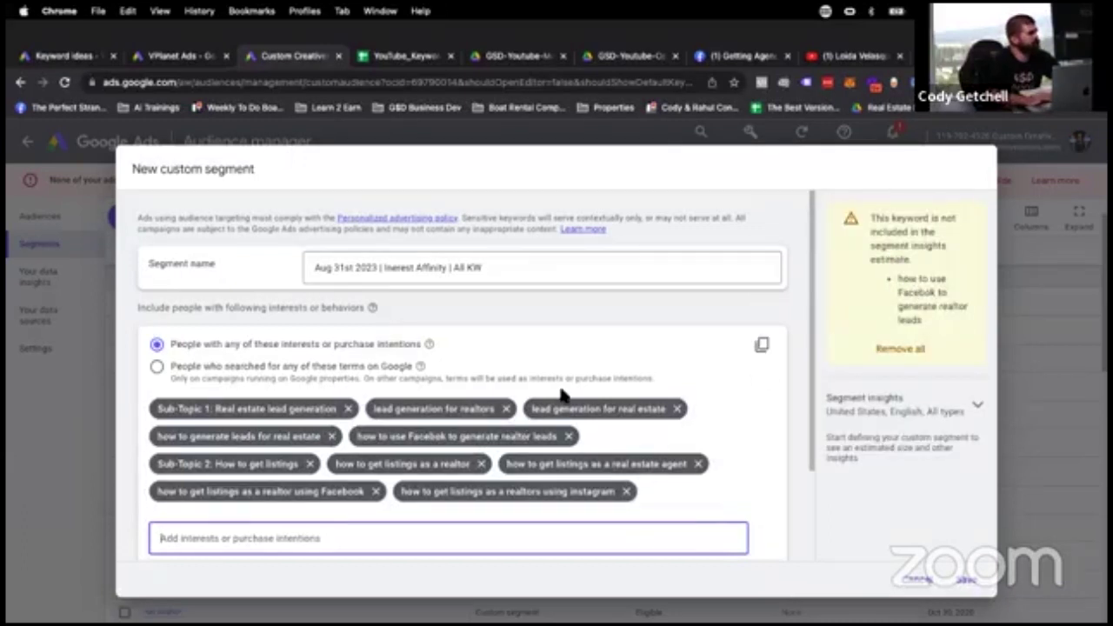
Remove "Sub-Topic 1: Real estate lead generation" and "how to use Facebok to generate realtor leads" from the segment's keywords.
left_click(348, 407)
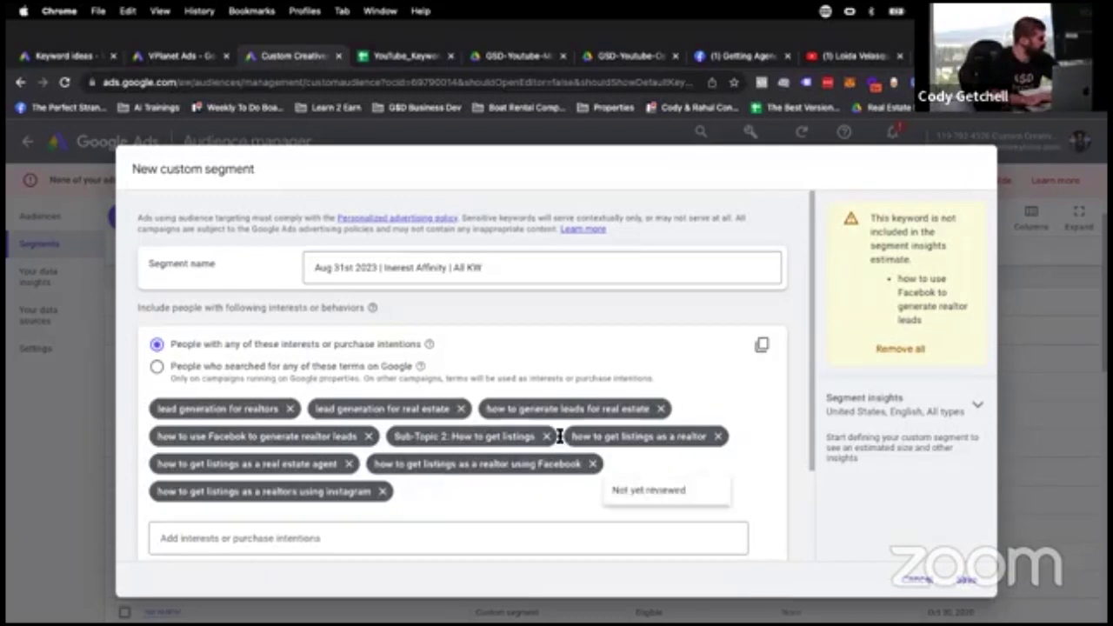
left_click(367, 436)
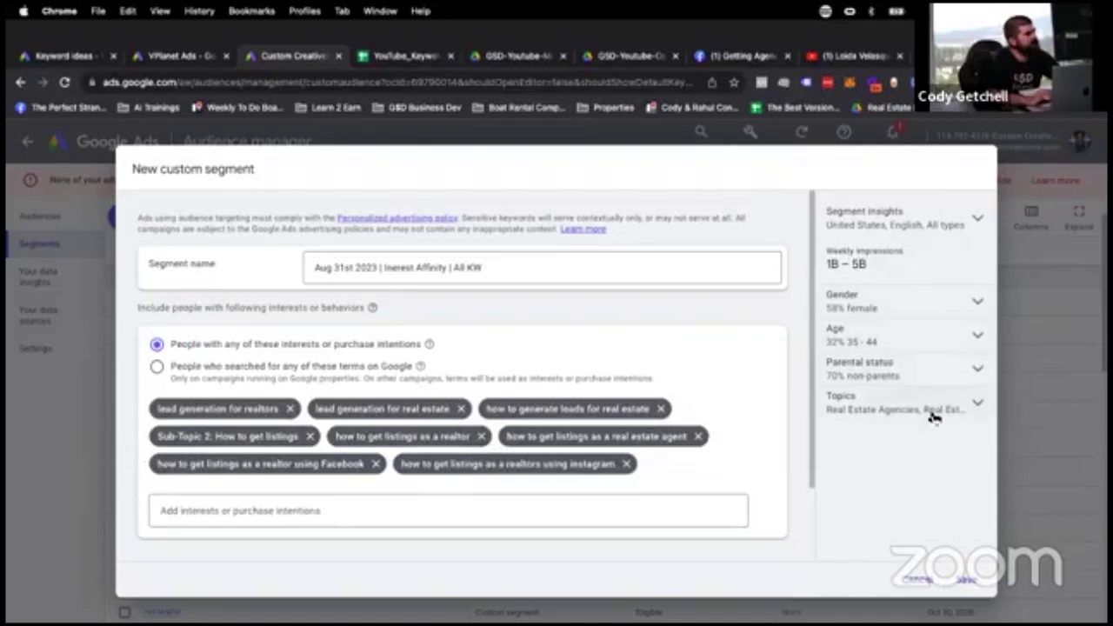
scroll(665, 458, "down", 2)
scroll(665, 457, "up", 2)
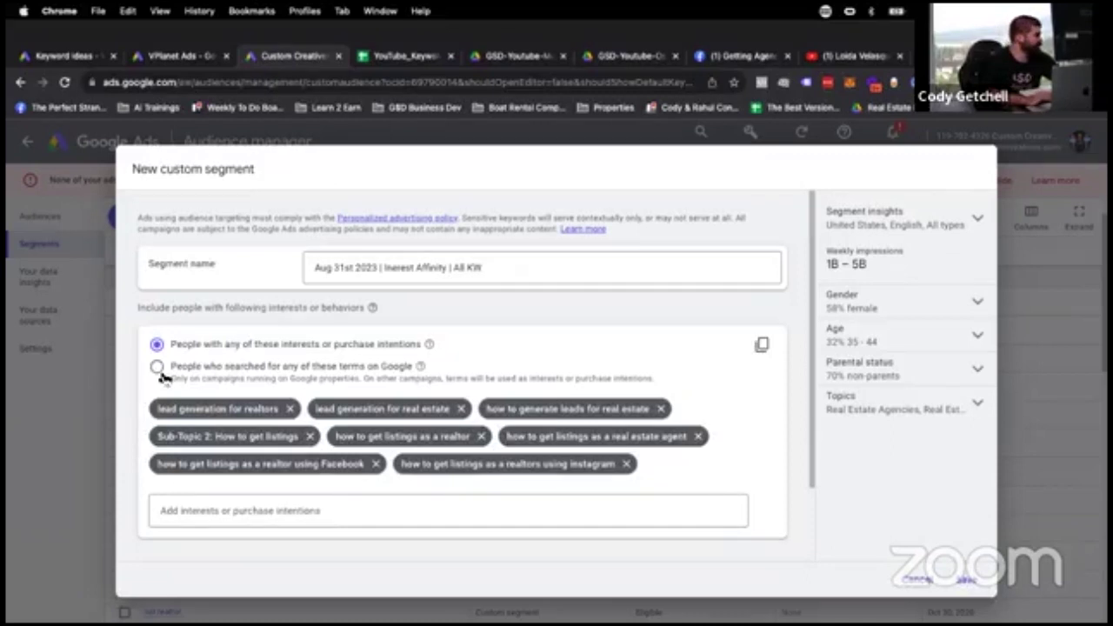
Read the help explanations for the purchase intentions option and the Google search terms option.
mouse_move(428, 345)
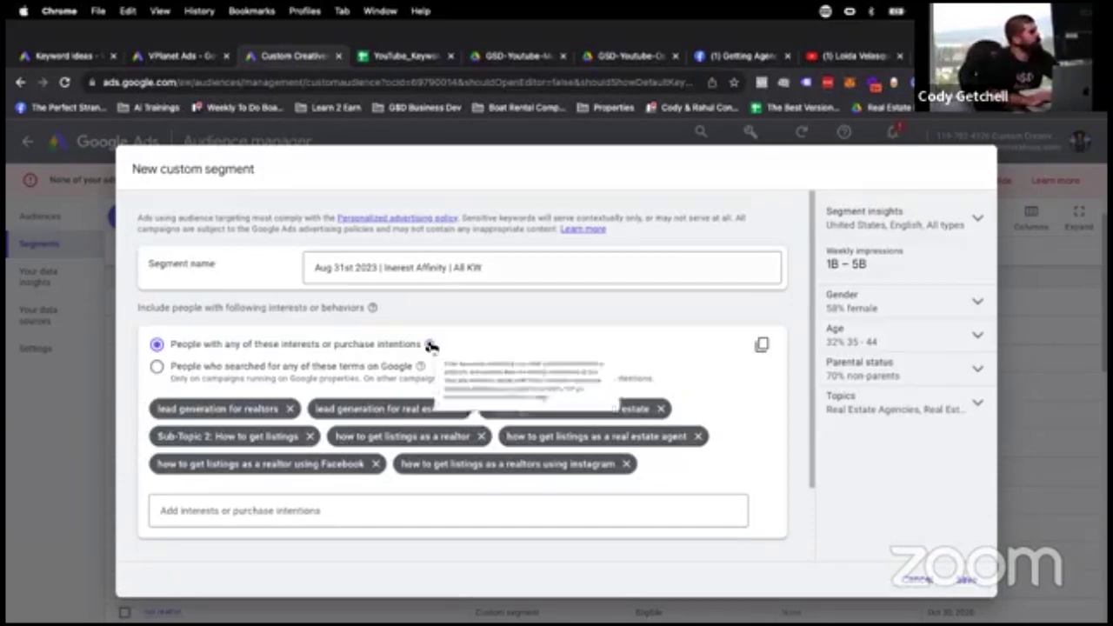
left_click_drag(466, 373, 711, 373)
left_click_drag(572, 387, 706, 388)
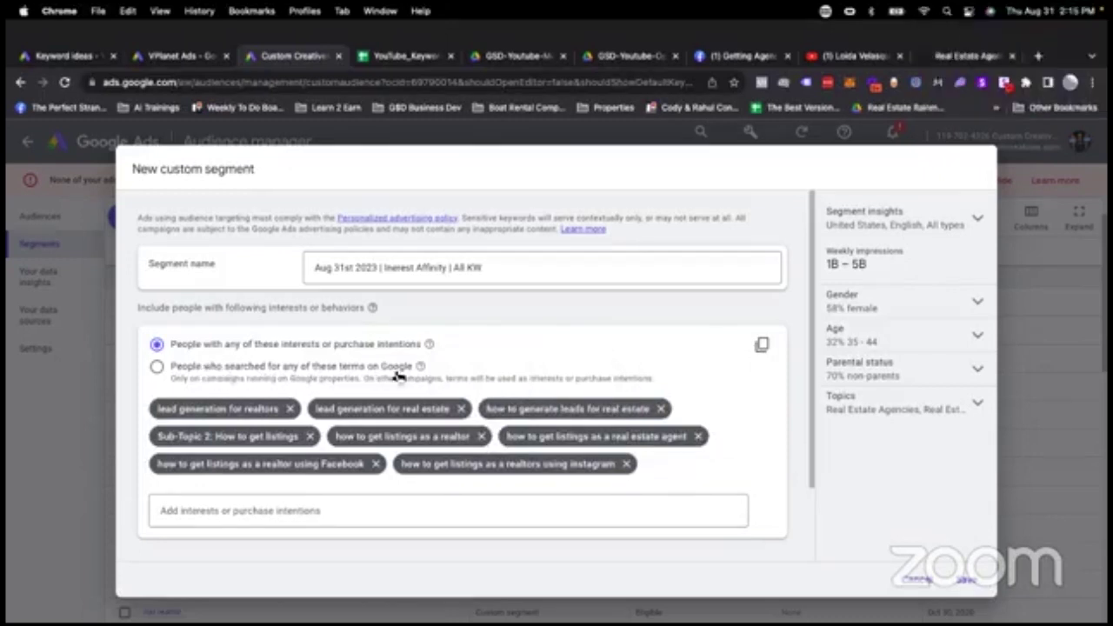
mouse_move(420, 366)
left_click_drag(552, 396, 693, 395)
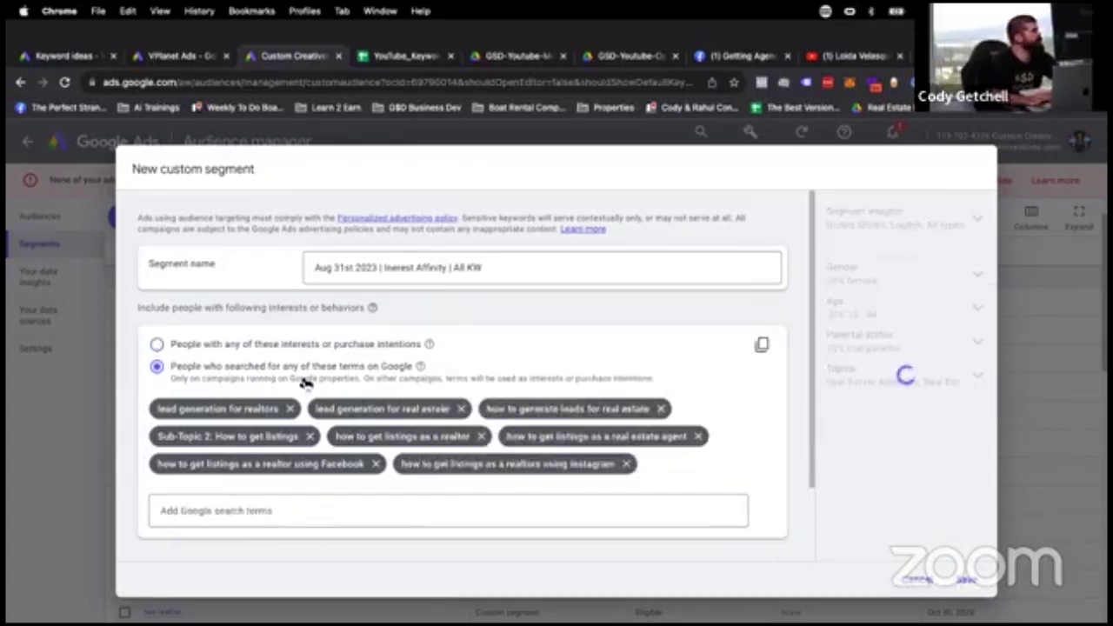
Target people who searched for any of these terms on Google and select "Inerest Affinity |" in the segment name.
left_click(287, 346)
left_click(434, 270)
left_click(345, 367)
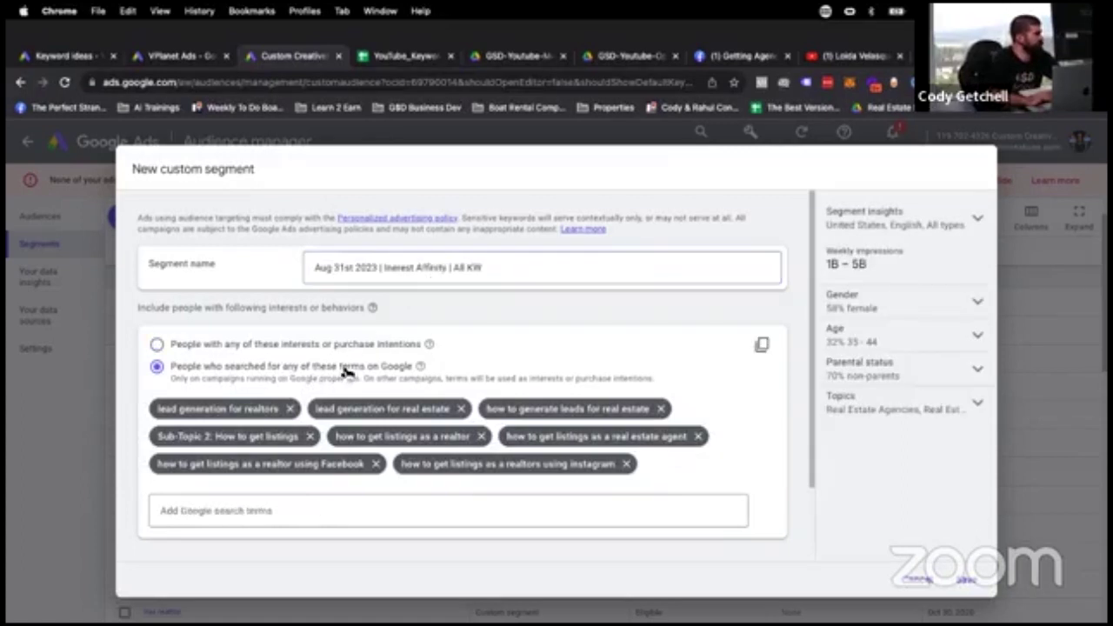
left_click_drag(385, 268, 451, 271)
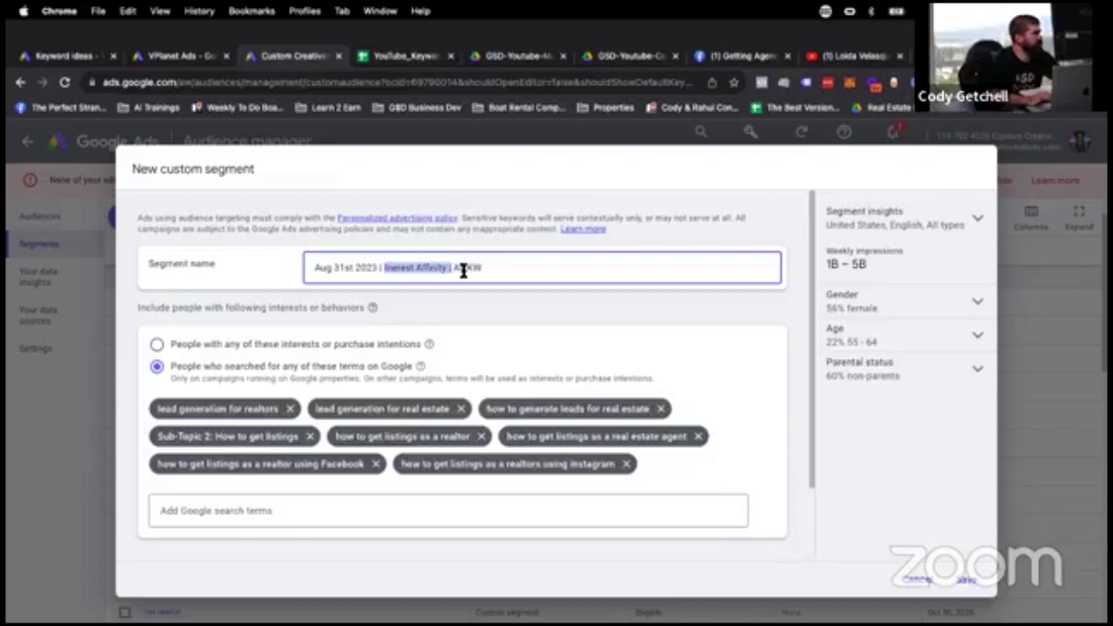
Switch to the keyword research spreadsheet and select the Sub-Topic 1 keywords, A3:A8.
left_click(426, 63)
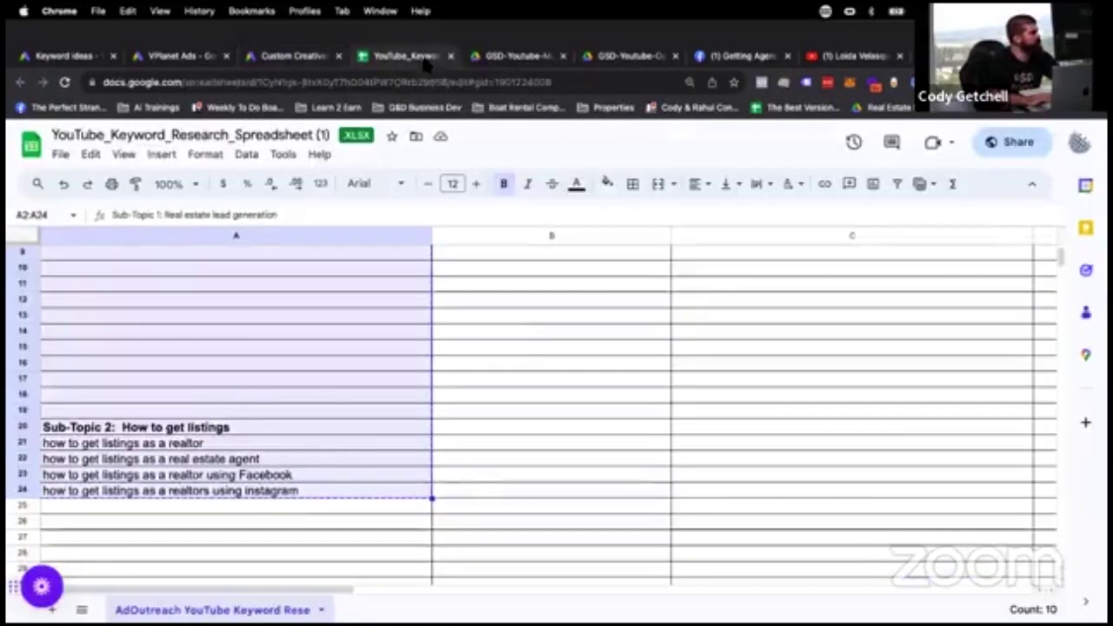
scroll(284, 473, "up", 5)
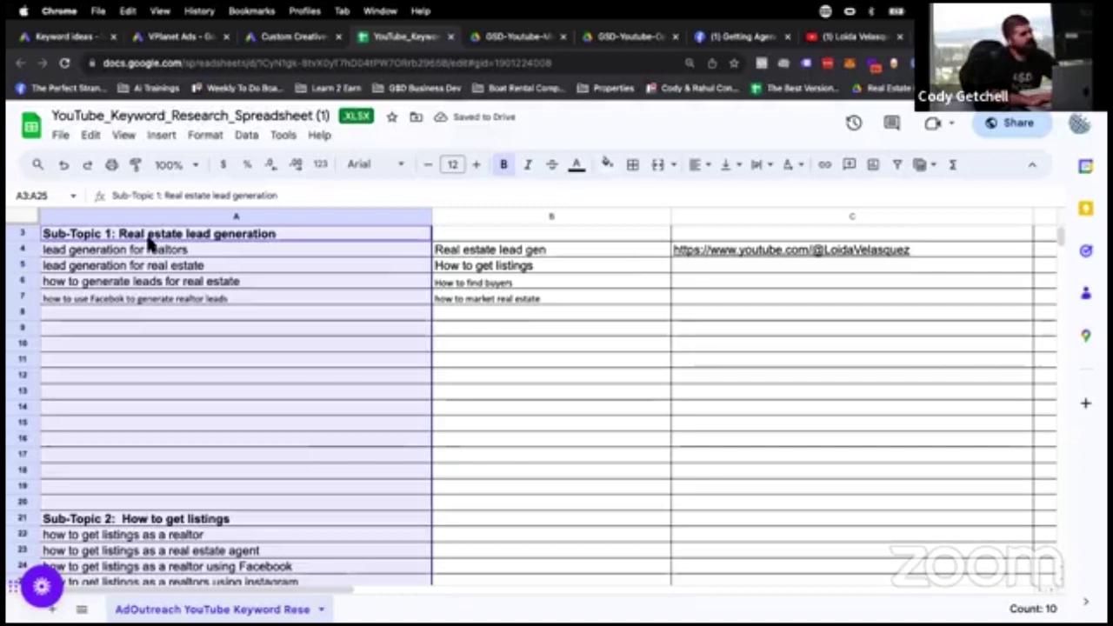
left_click_drag(149, 244, 154, 309)
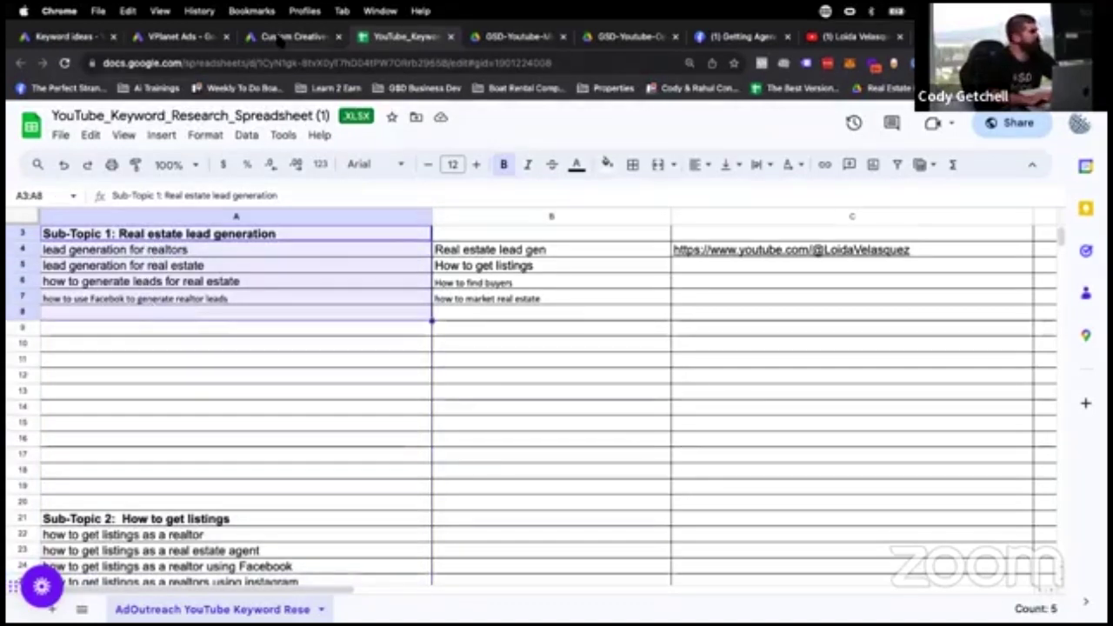
Return to Google Ads and discard the unsaved custom segment.
left_click(278, 36)
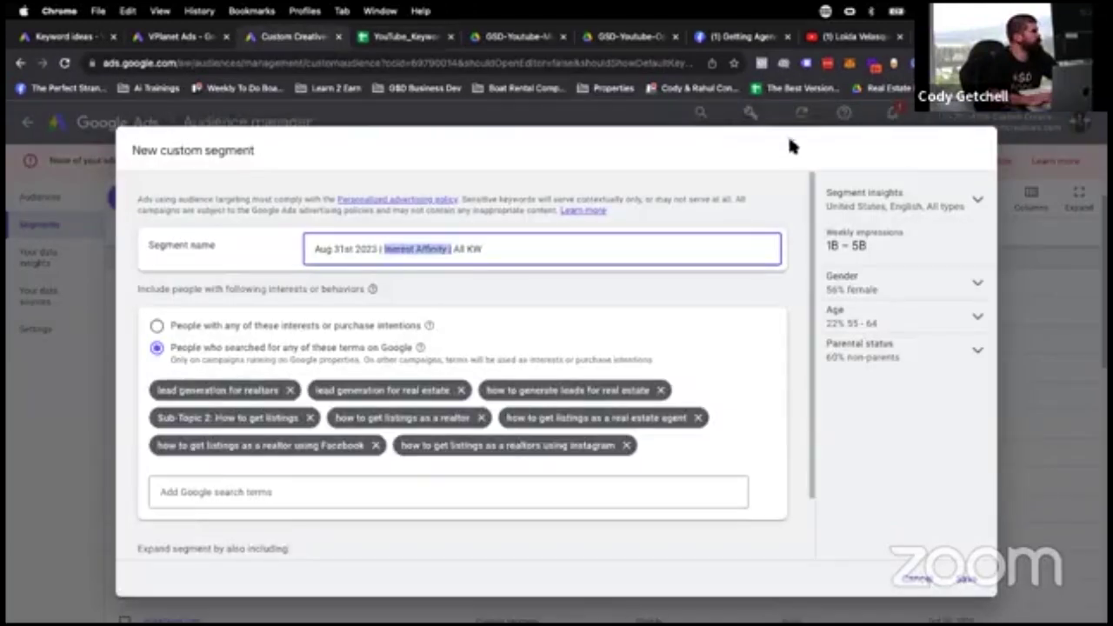
left_click(918, 581)
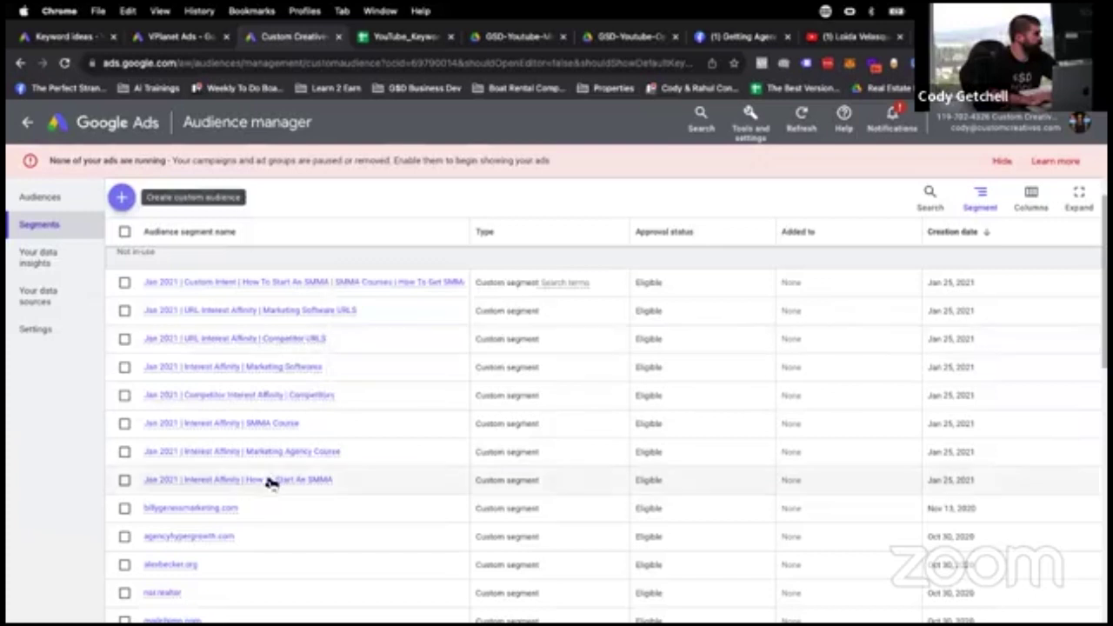
Switch to the keyword research spreadsheet and examine the specific keywords listed under both sub-topics.
left_click(405, 38)
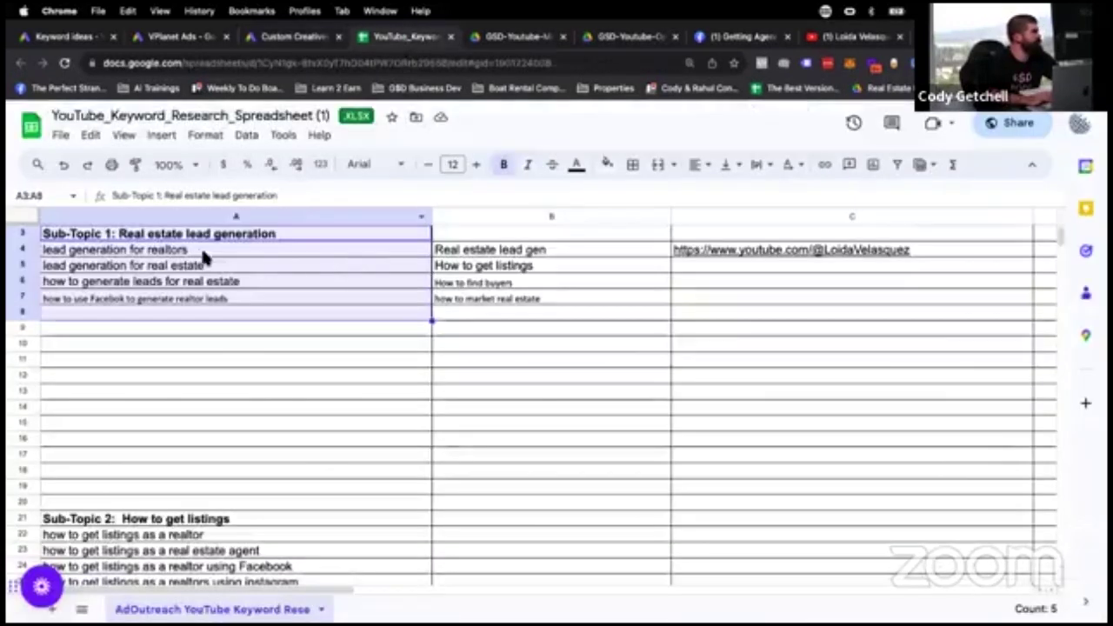
left_click_drag(179, 245, 180, 361)
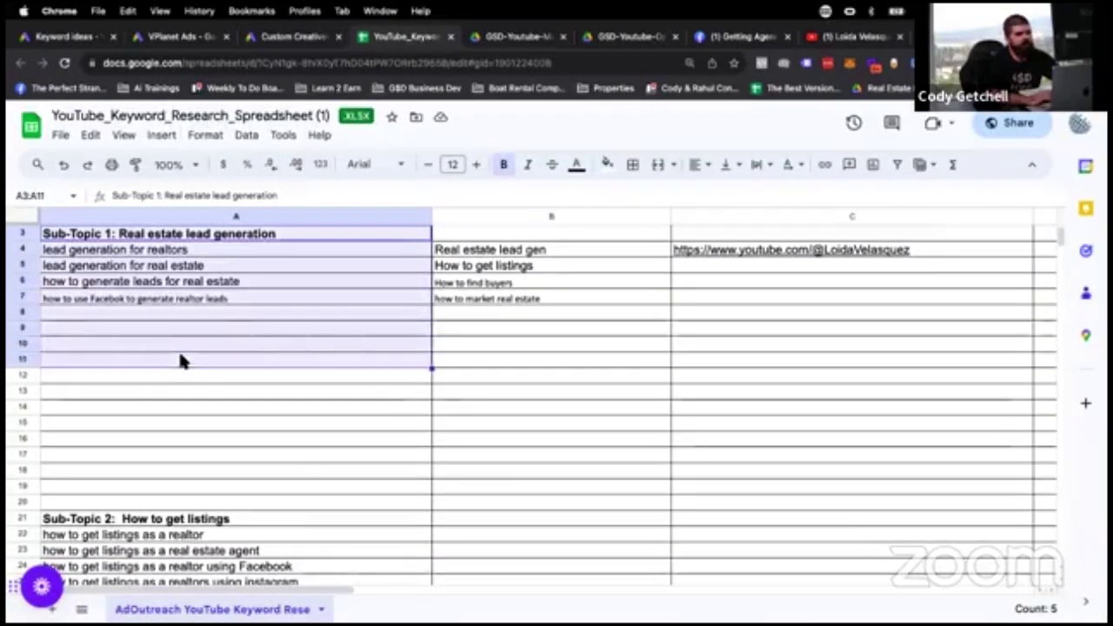
scroll(455, 400, "up", 1)
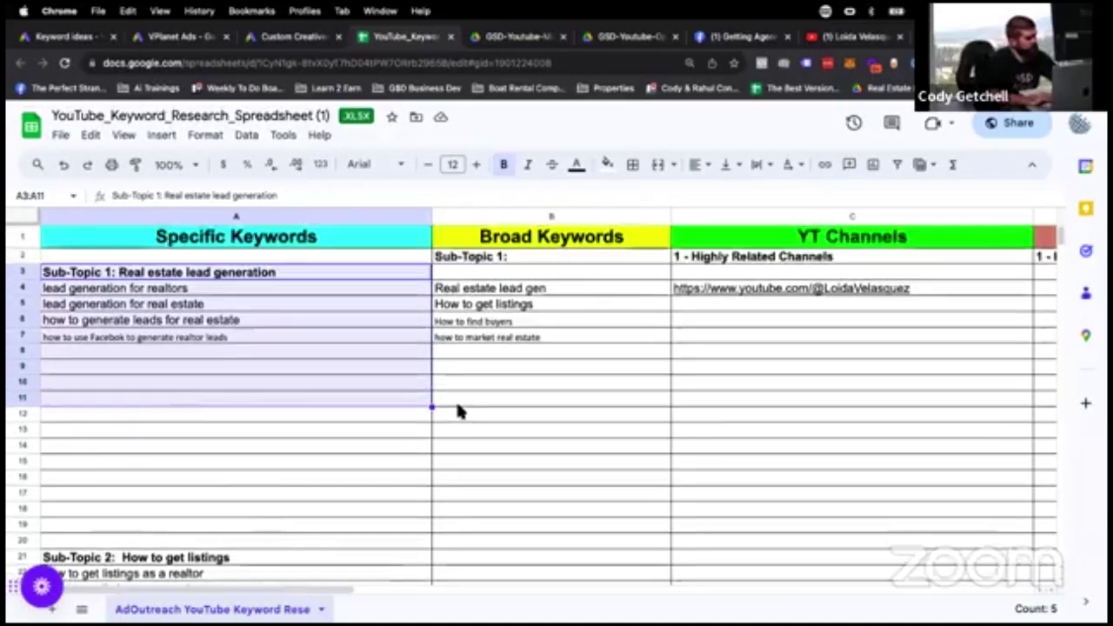
scroll(443, 404, "down", 5)
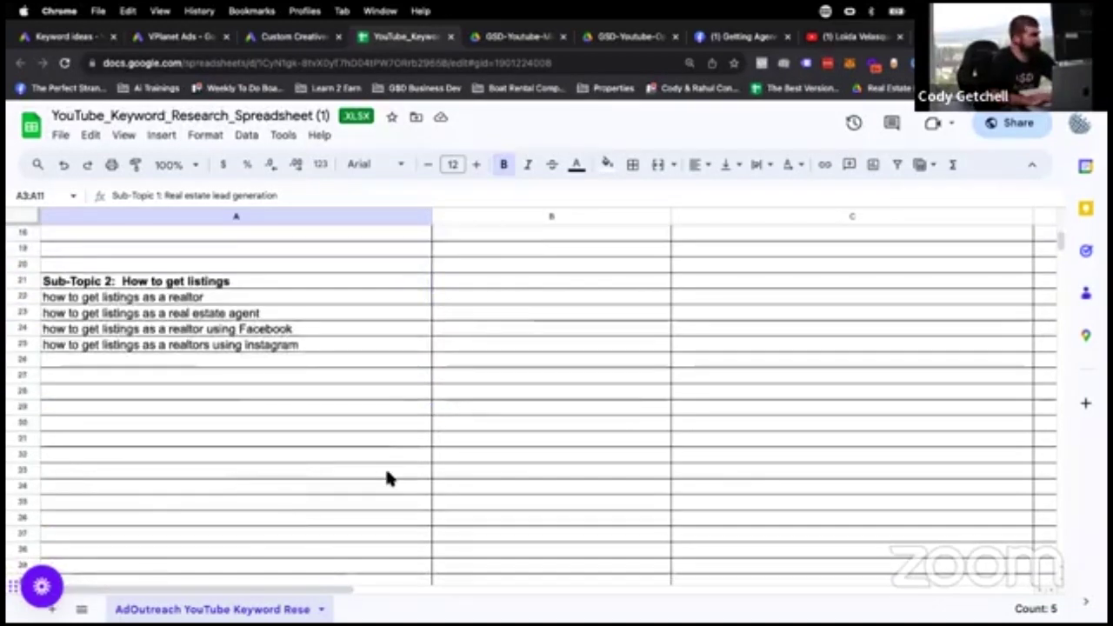
scroll(387, 478, "up", 5)
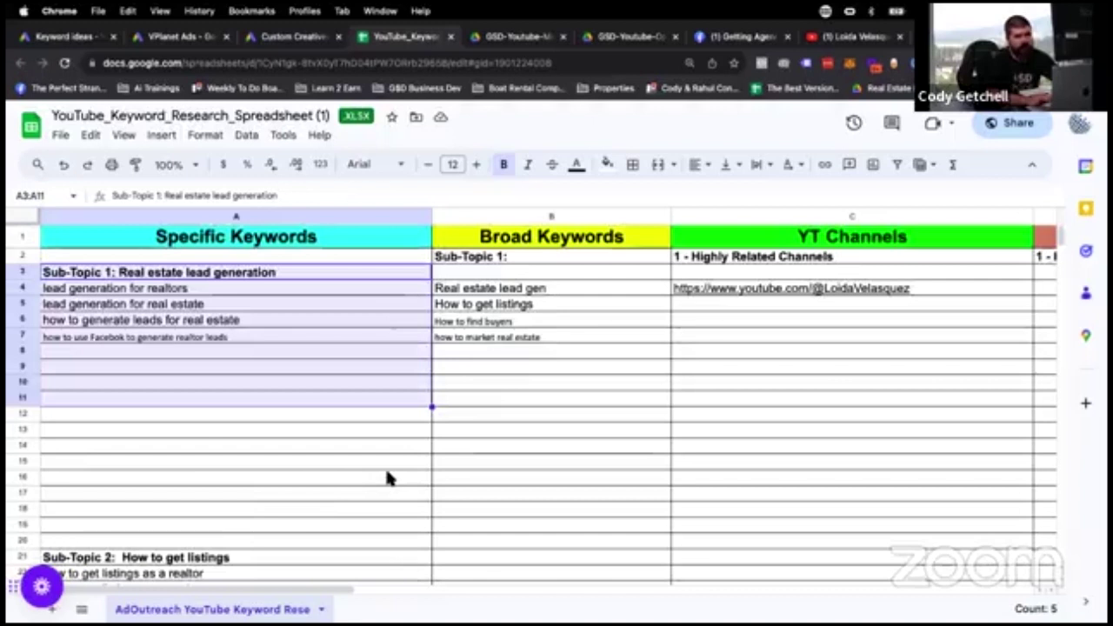
scroll(387, 478, "down", 1)
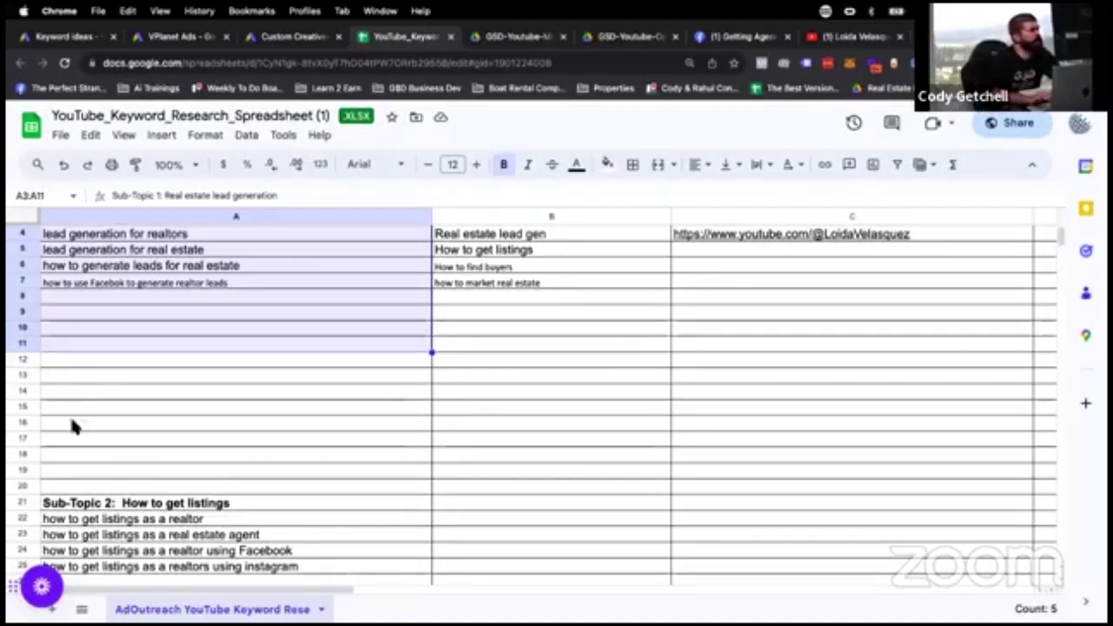
scroll(416, 440, "up", 2)
scroll(644, 439, "down", 2)
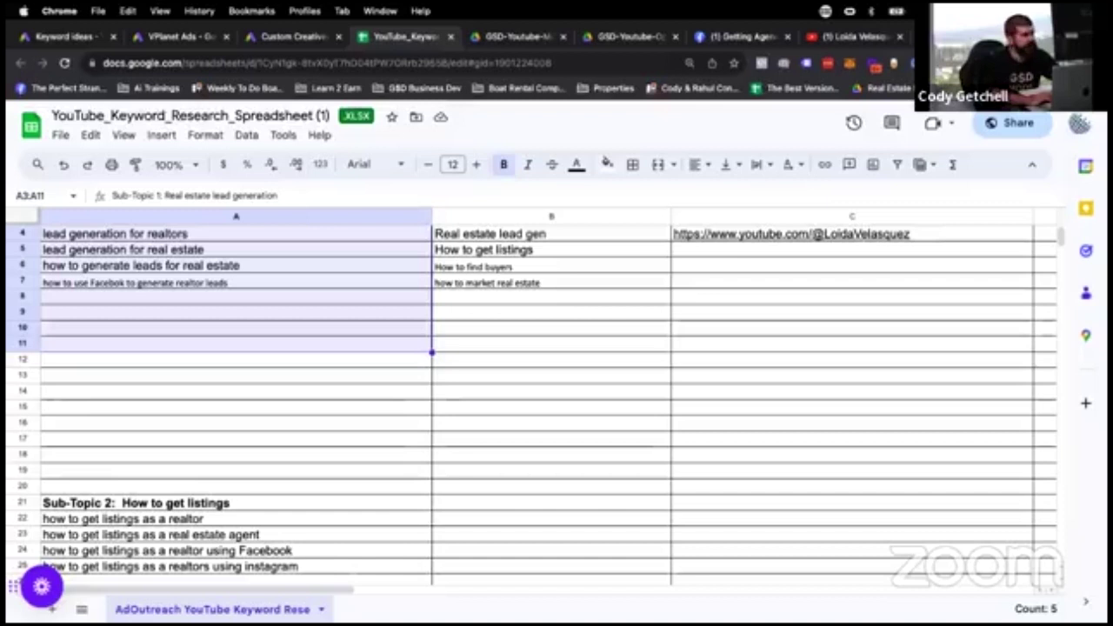
Switch to Google Ads, leave the Audience manager and open the account's Campaigns list.
left_click(294, 38)
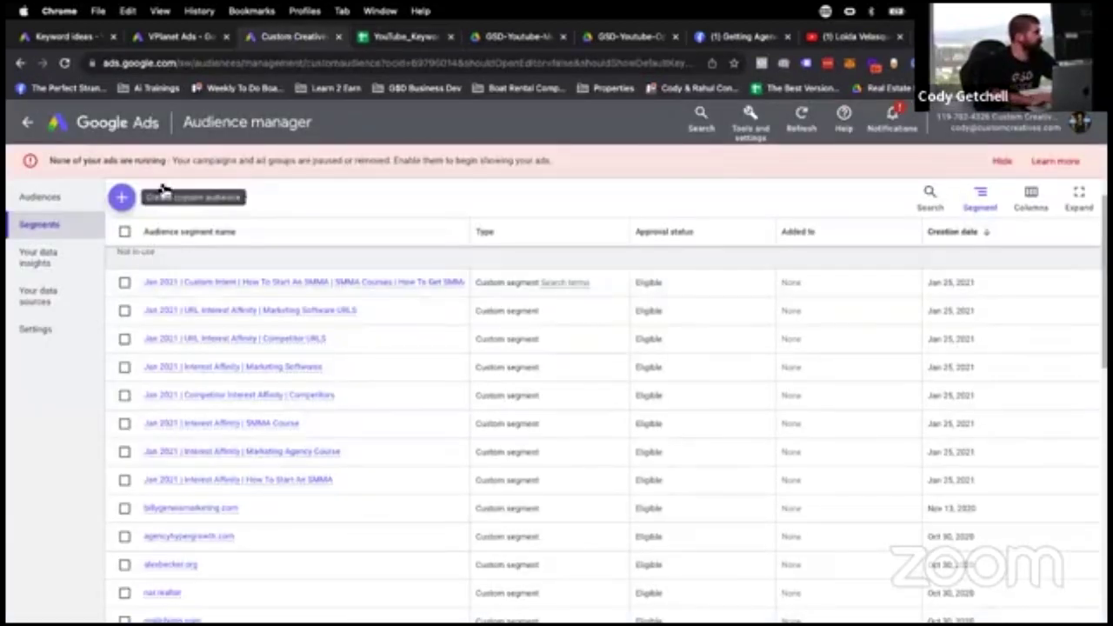
left_click(27, 122)
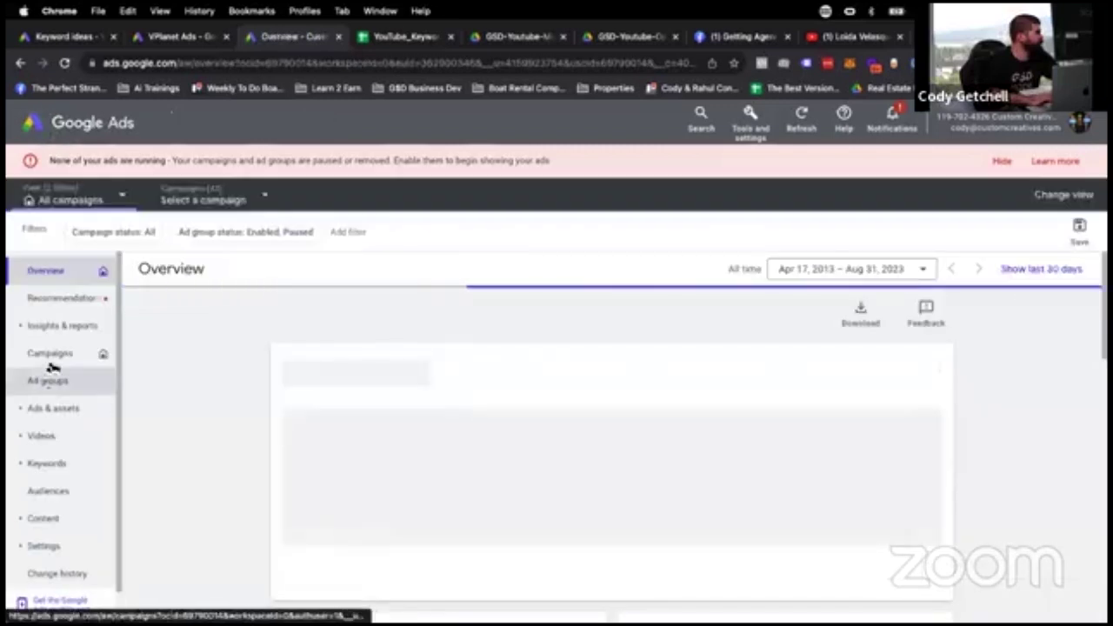
left_click(50, 355)
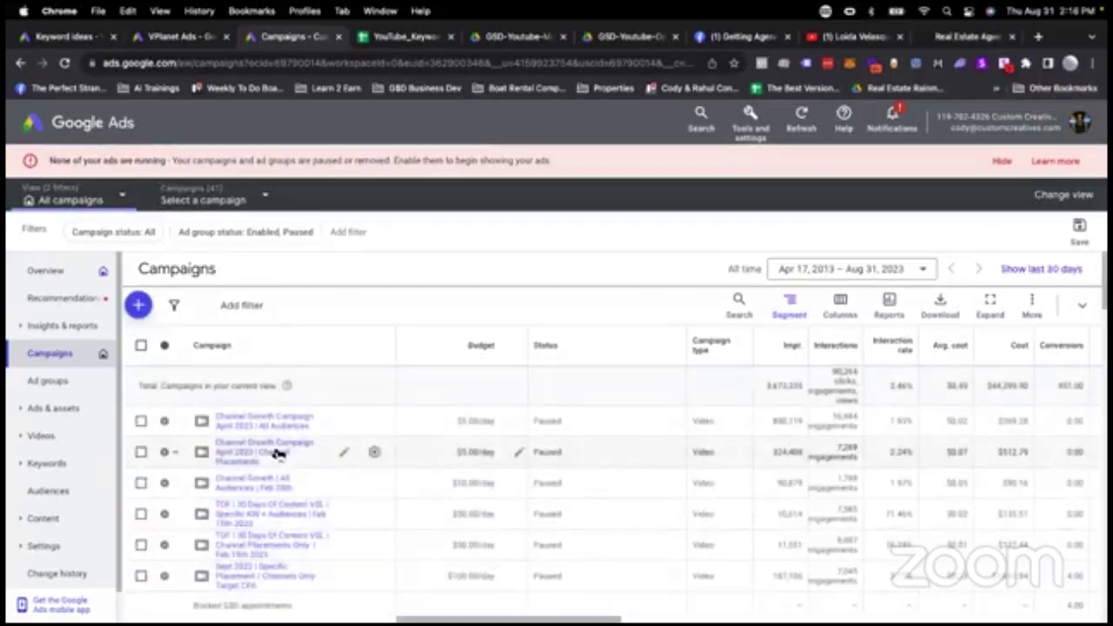
Open the Audience page of the "Specific KW + Audiences" ad group in the "Sept 2022 | Specific Placement / Channels Only- Target CPA" campaign.
scroll(278, 460, "down", 2)
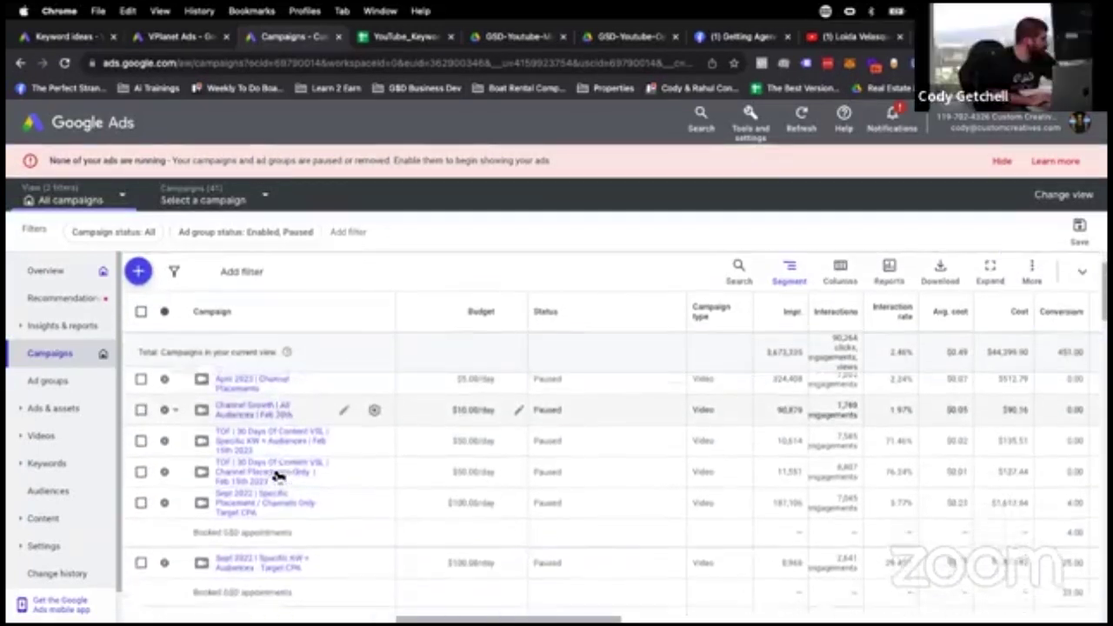
left_click(277, 464)
left_click(241, 373)
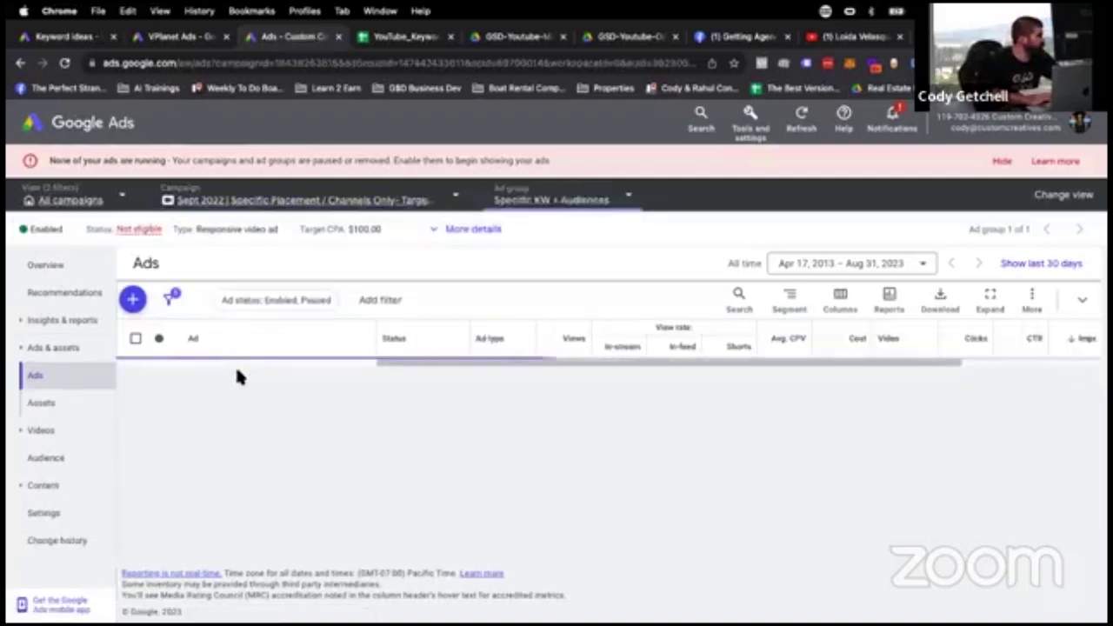
left_click(57, 457)
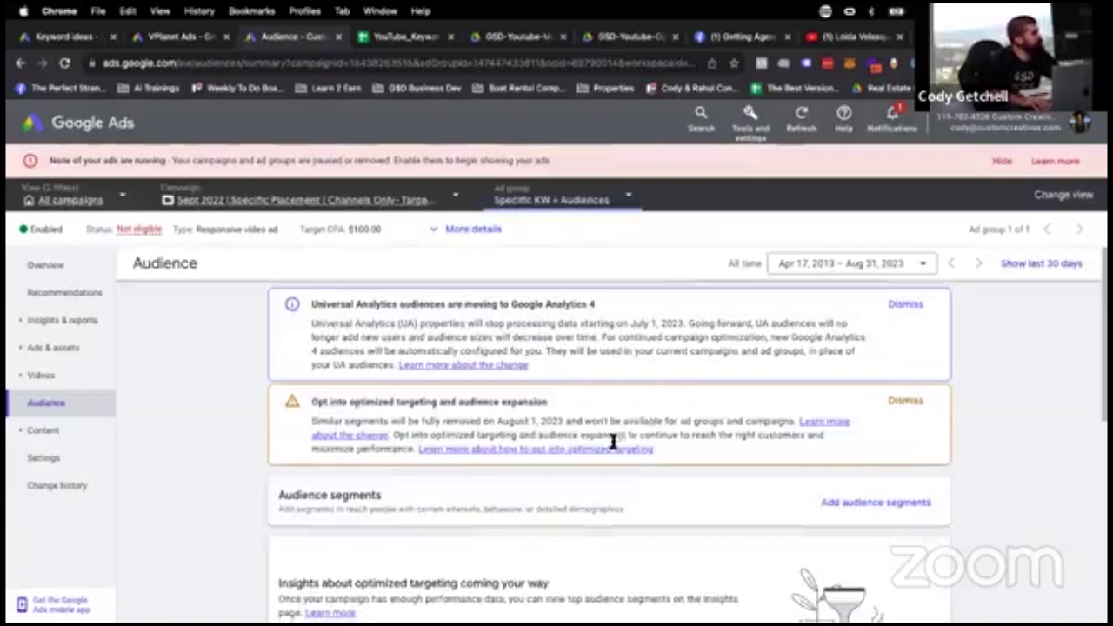
Examine the ad group's audience segments, demographics and exclusions.
scroll(613, 444, "down", 5)
scroll(614, 444, "down", 3)
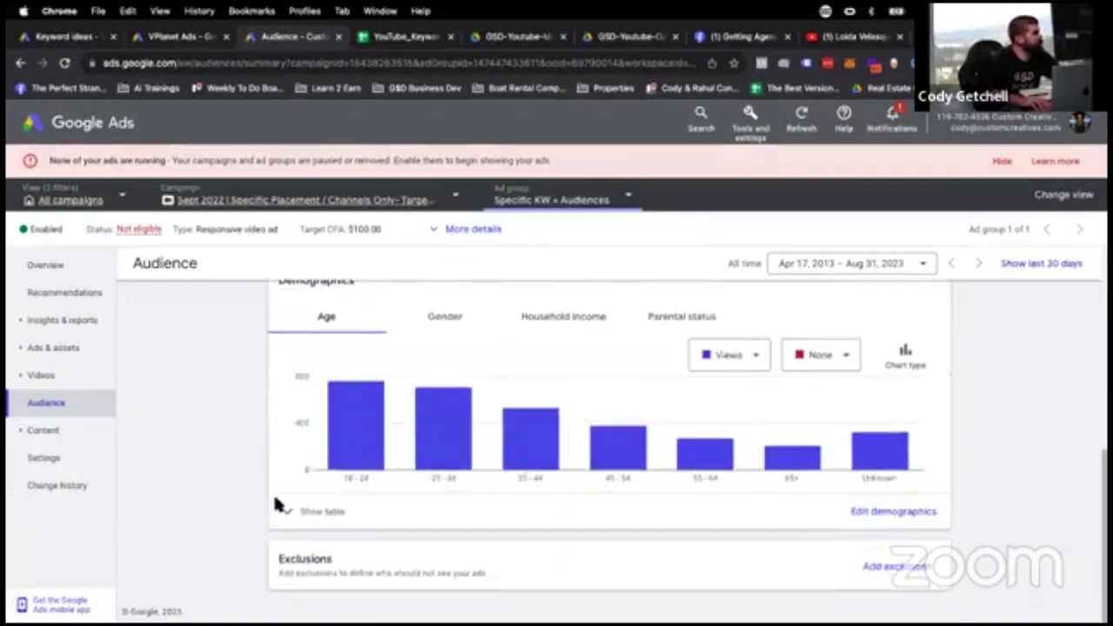
scroll(274, 504, "up", 5)
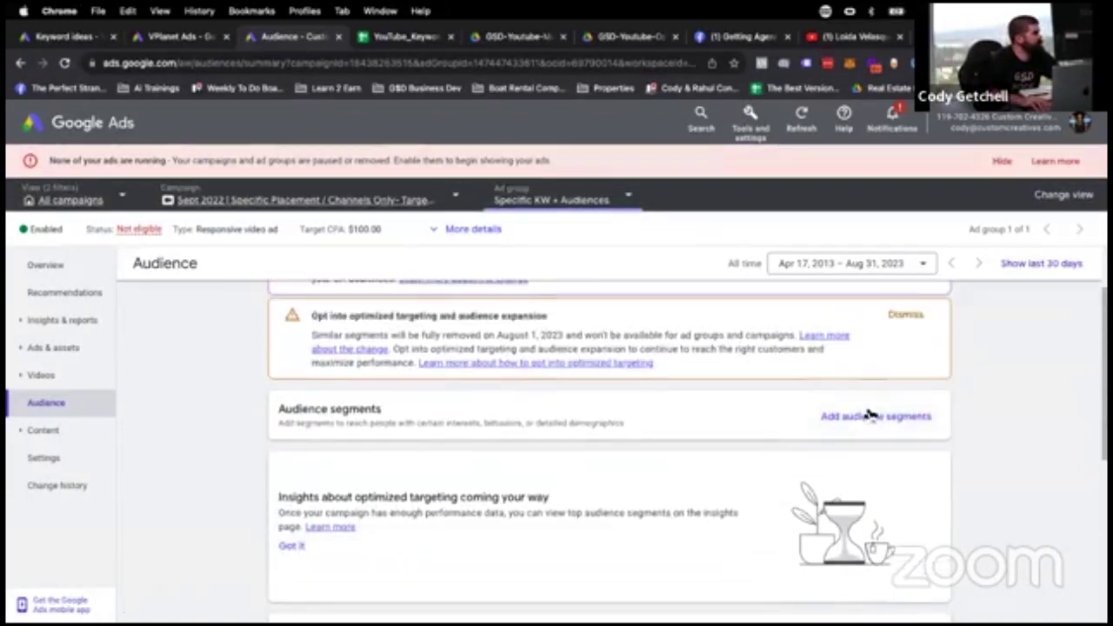
scroll(375, 489, "up", 2)
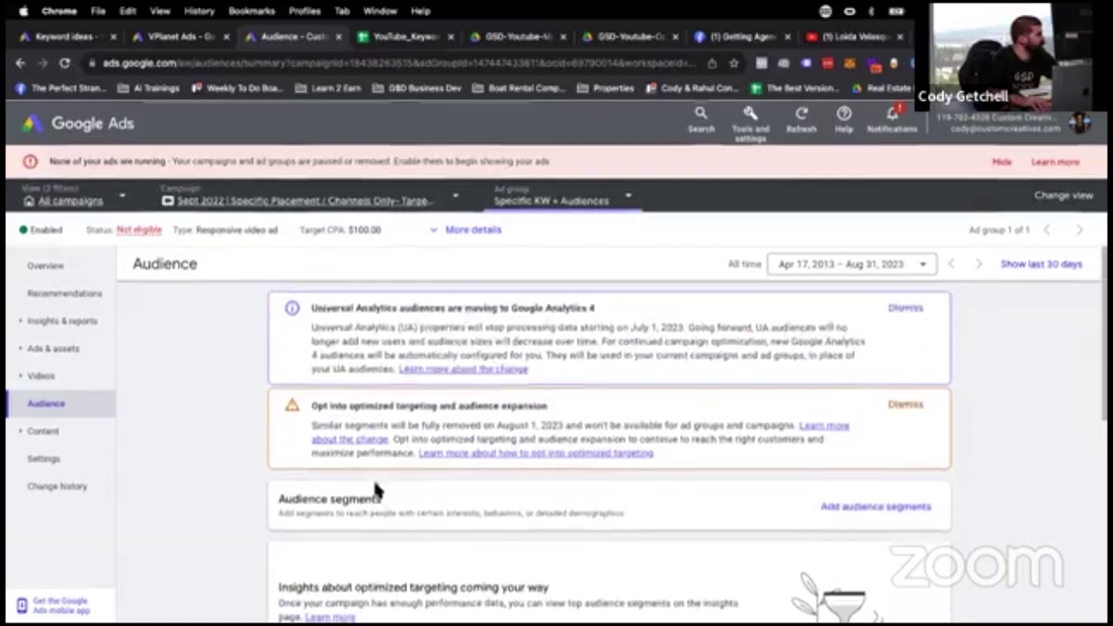
scroll(374, 489, "down", 3)
left_click_drag(340, 352, 675, 358)
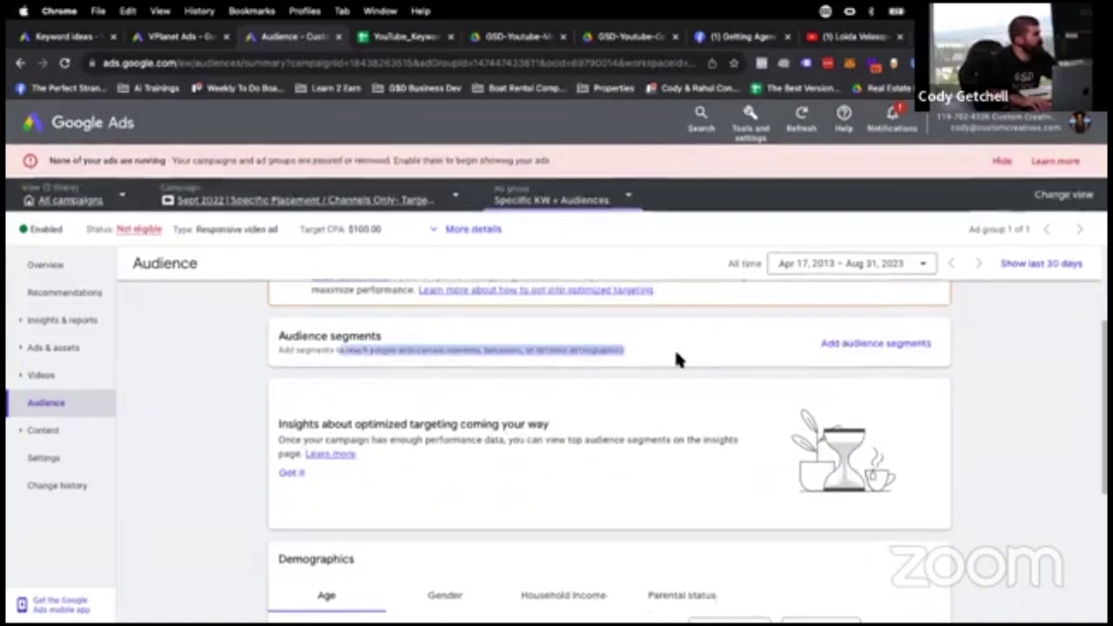
left_click(474, 388)
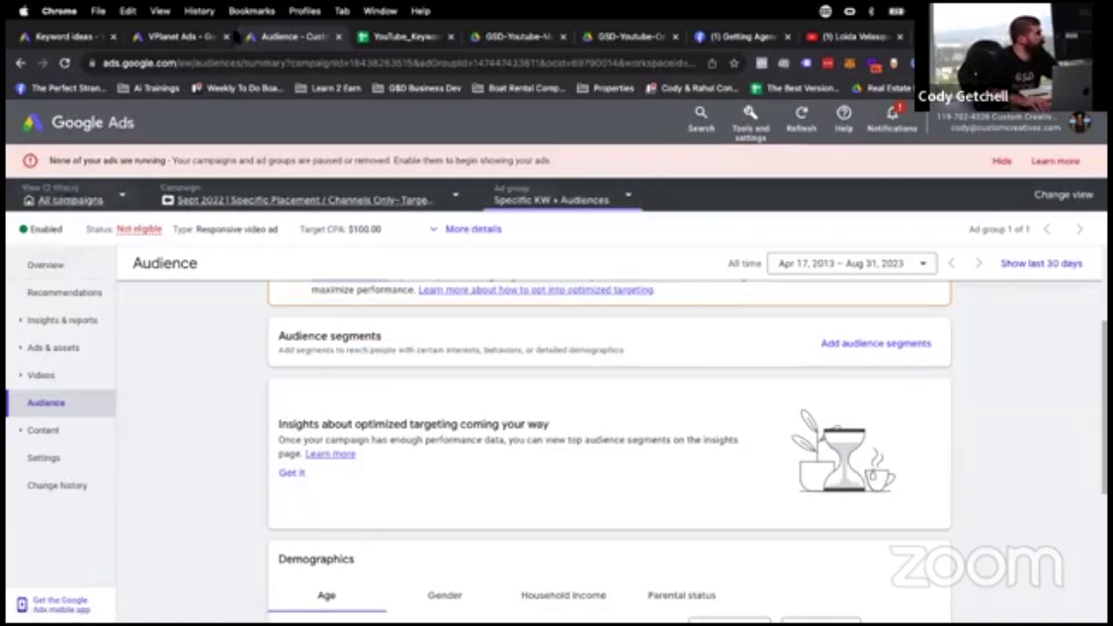
Switch to the keyword research spreadsheet and select the Sub-Topic 2 keyword block, A18:A32.
left_click(399, 39)
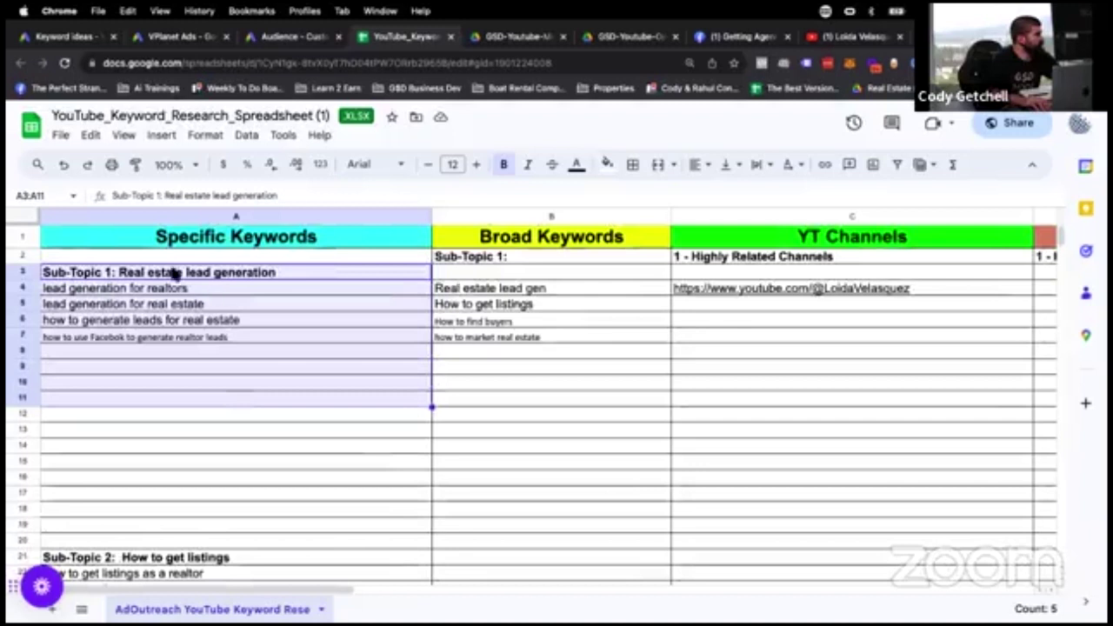
scroll(169, 413, "down", 5)
left_click_drag(170, 420, 173, 608)
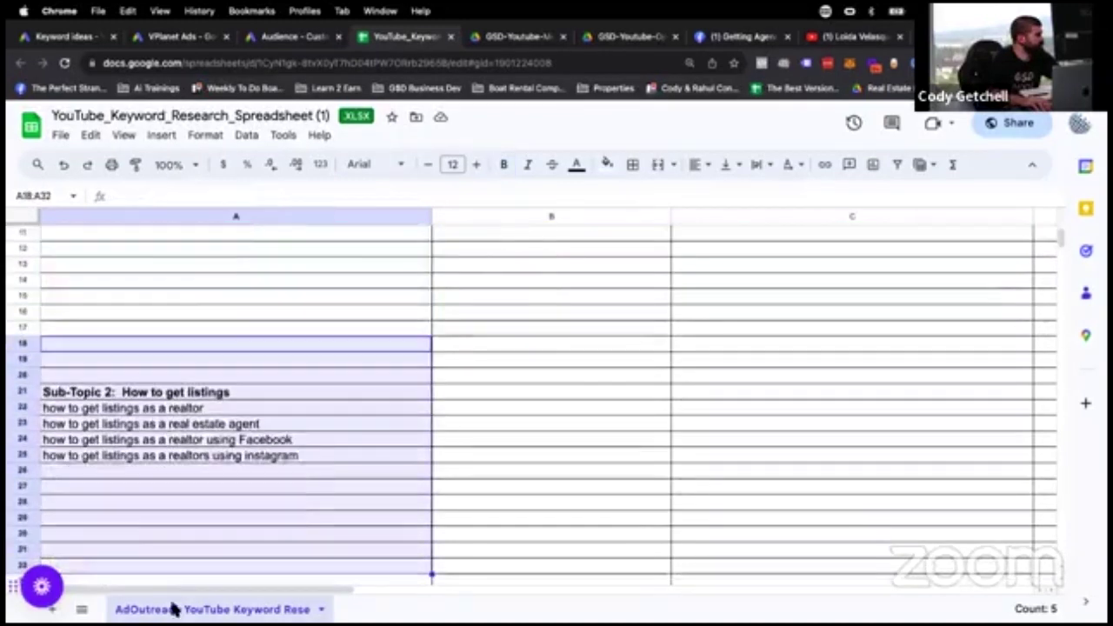
Switch to Google Ads and open the list of custom segments in the Audience manager.
left_click(275, 38)
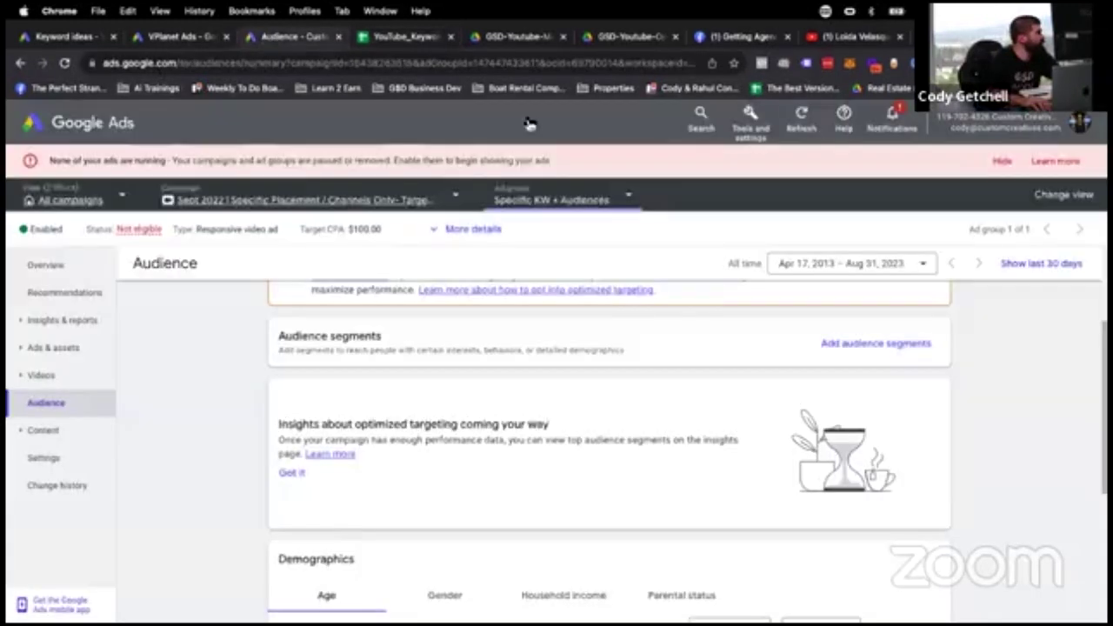
left_click(750, 118)
left_click(374, 200)
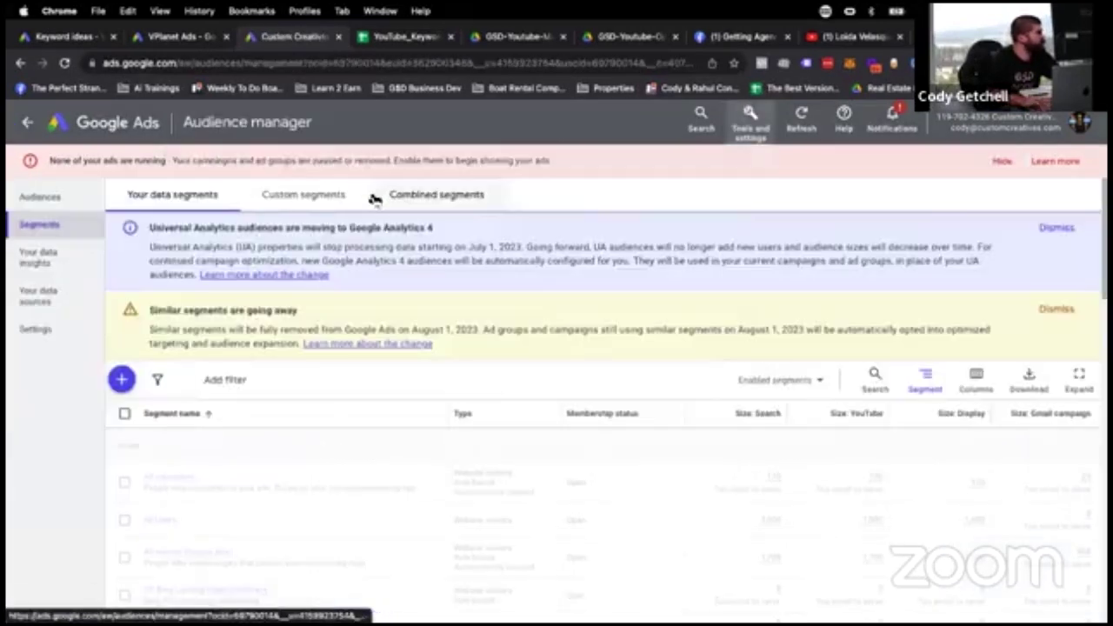
left_click(282, 195)
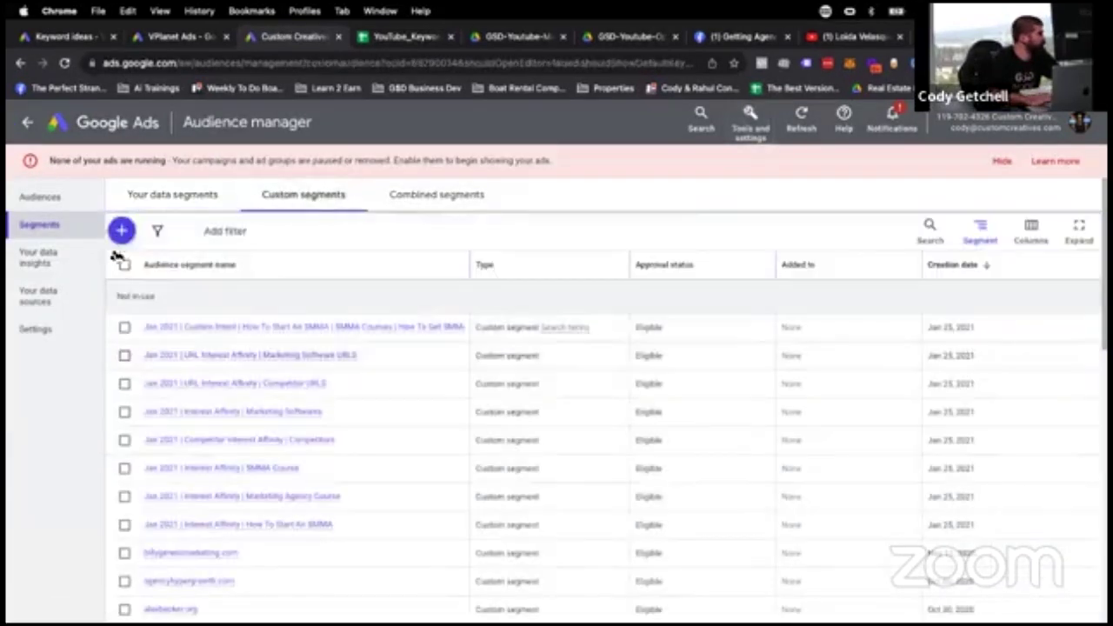
left_click(120, 231)
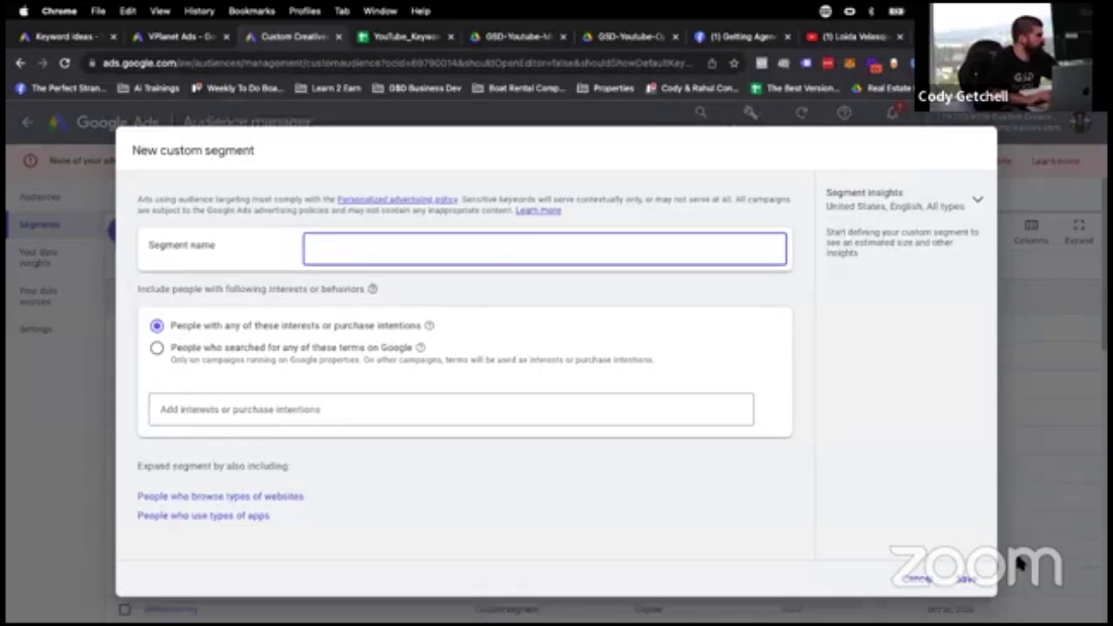
left_click(918, 579)
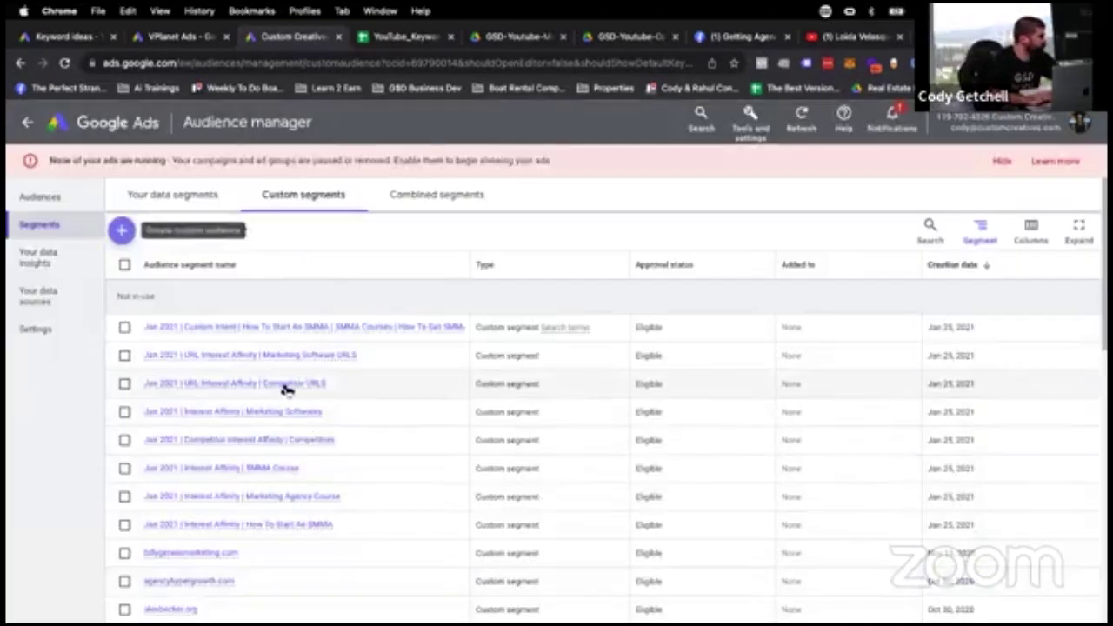
mouse_move(290, 390)
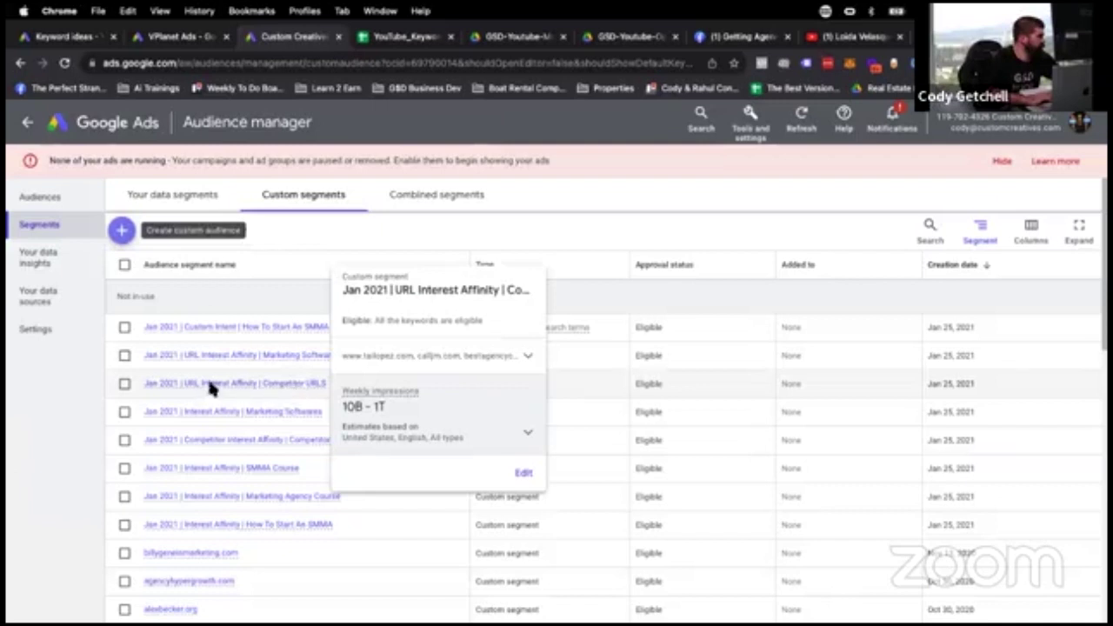
left_click(128, 230)
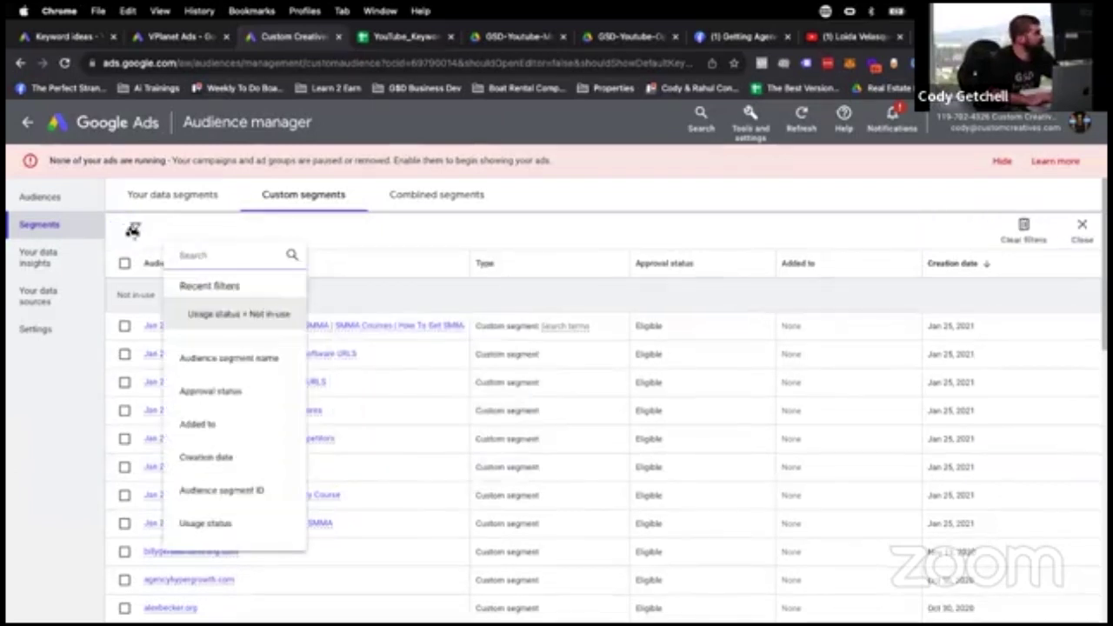
left_click(290, 220)
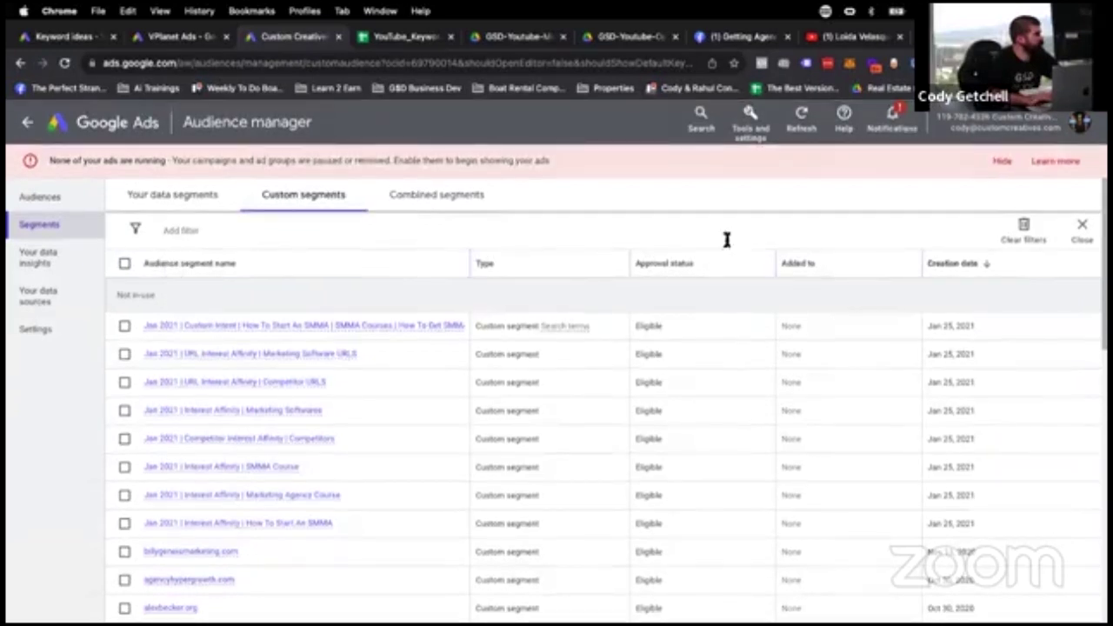
left_click(1082, 228)
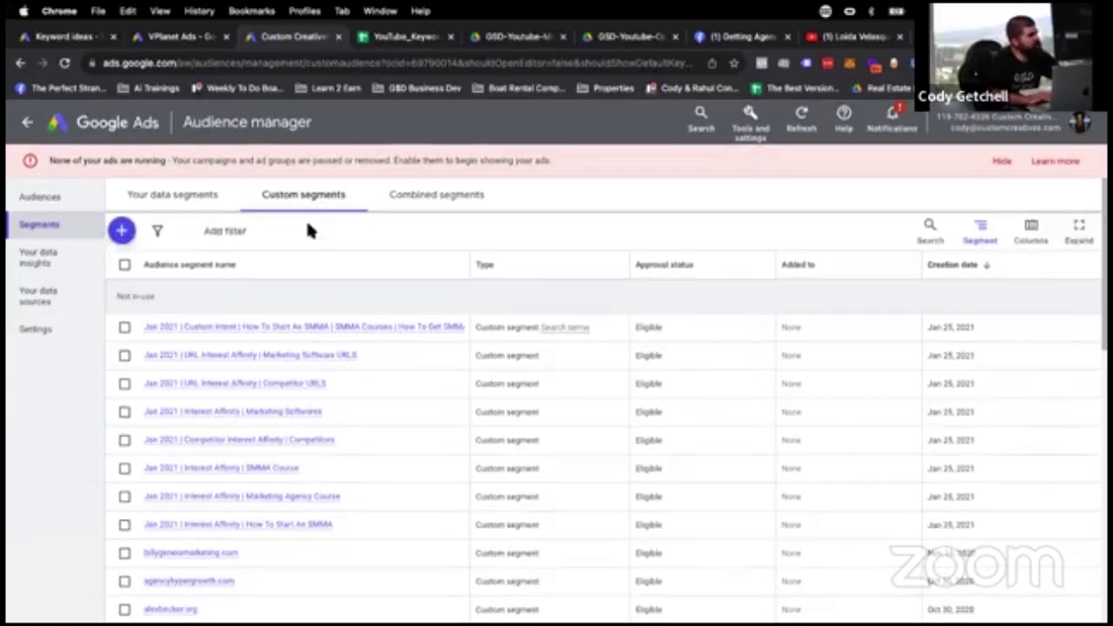
Start a new custom segment based only on people who browse similar websites, removing the interests or purchase intentions condition.
left_click(126, 233)
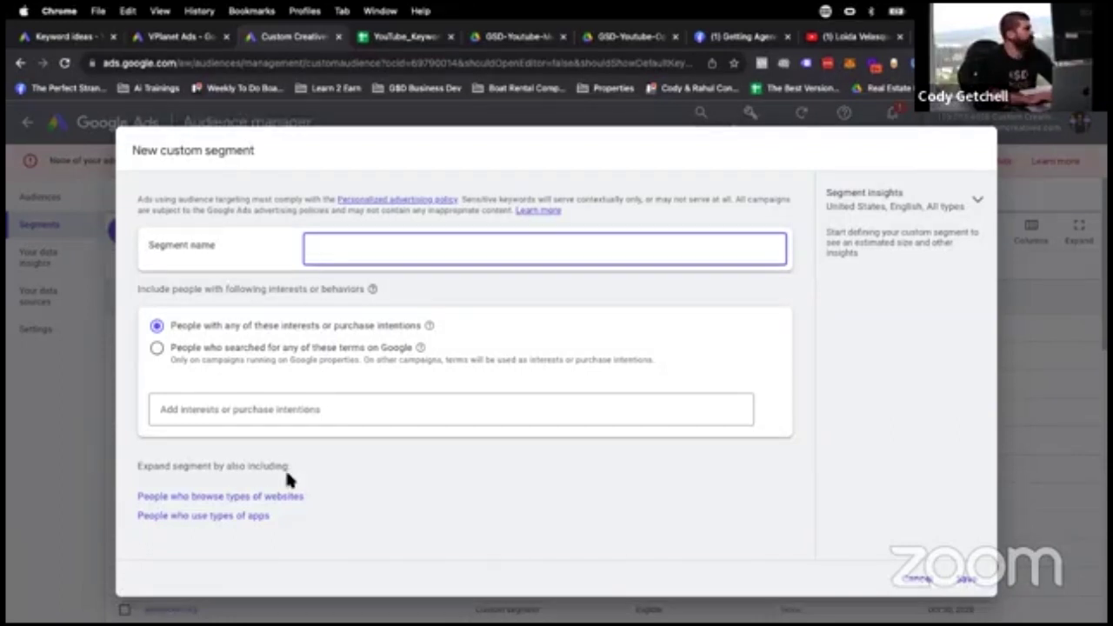
left_click(216, 497)
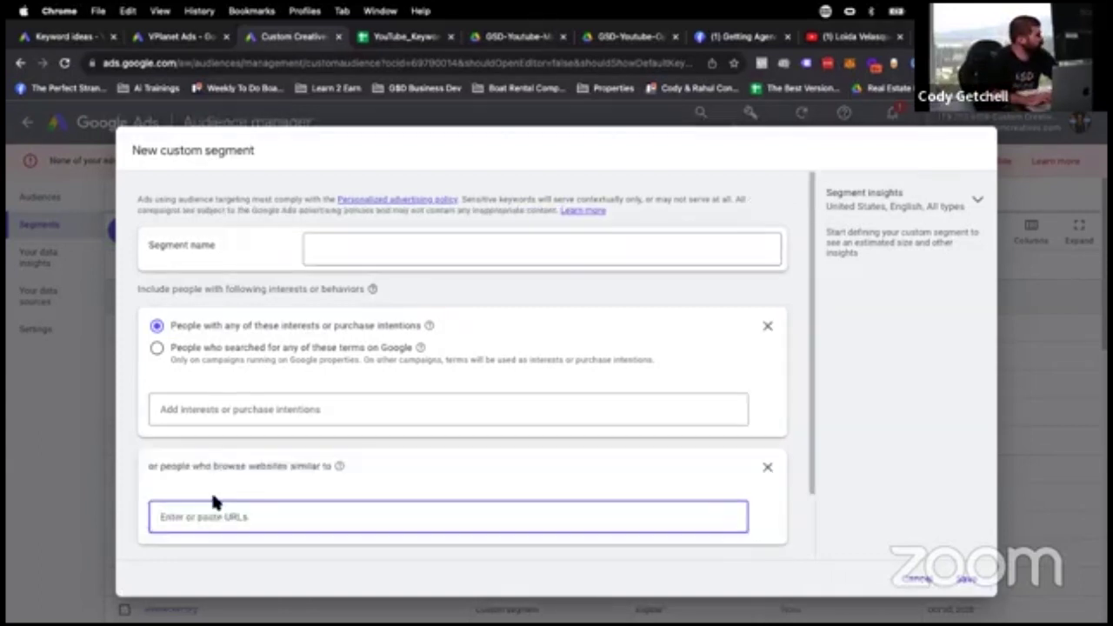
scroll(212, 483, "down", 2)
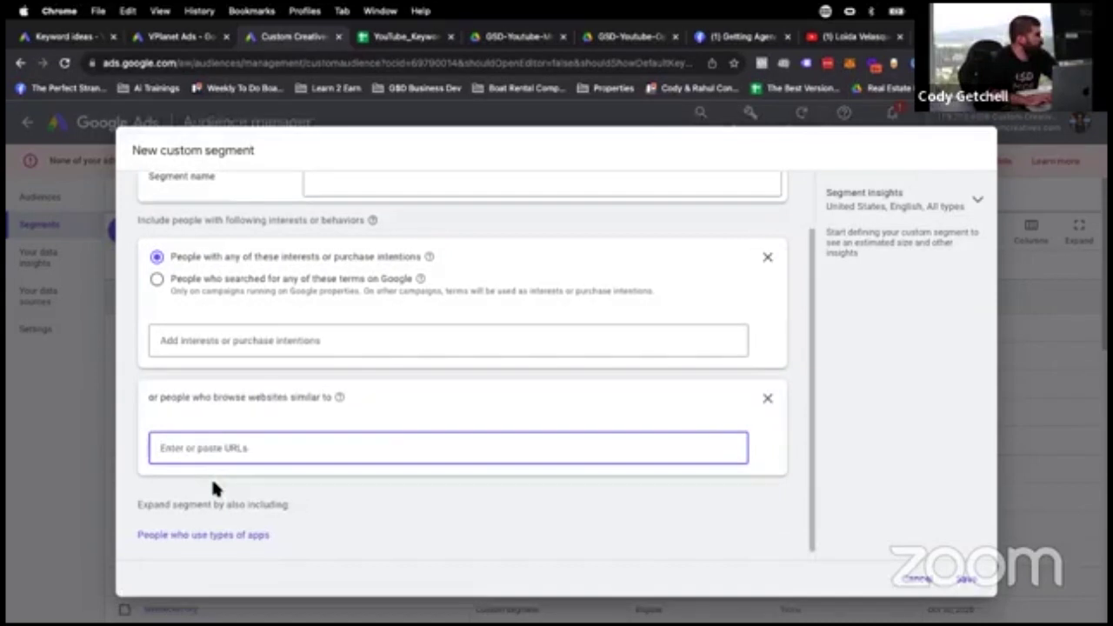
left_click(766, 258)
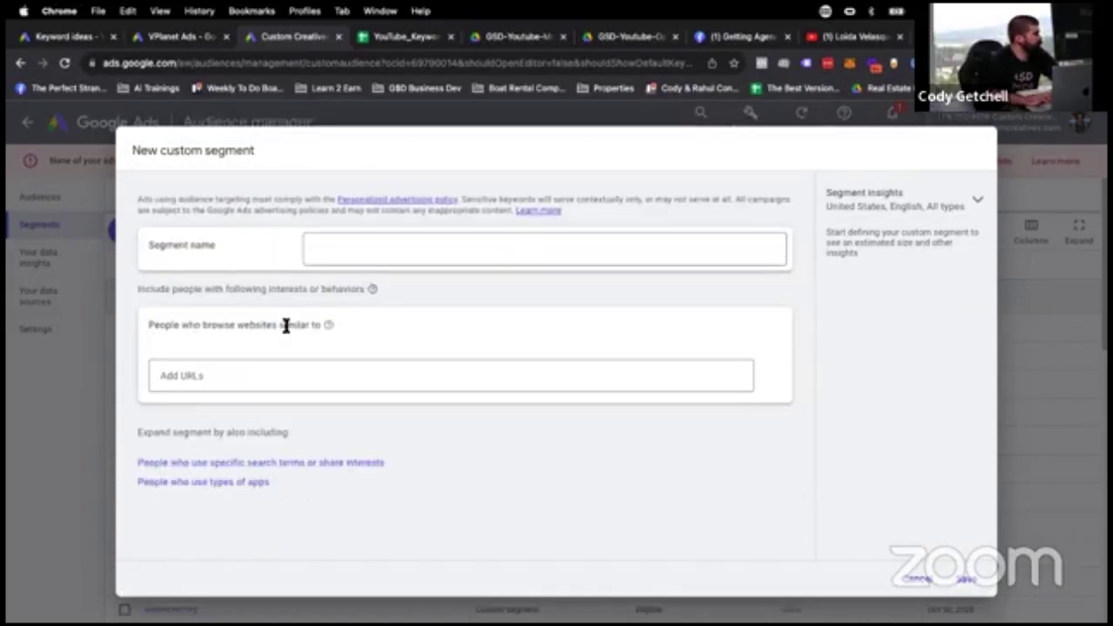
left_click(273, 365)
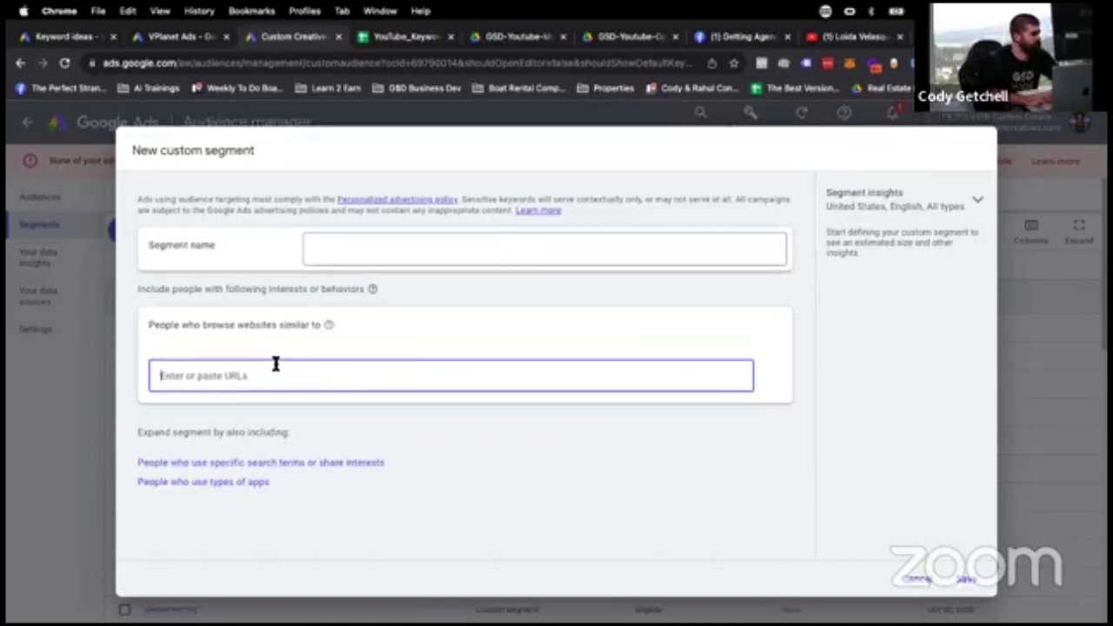
type("realtor.com")
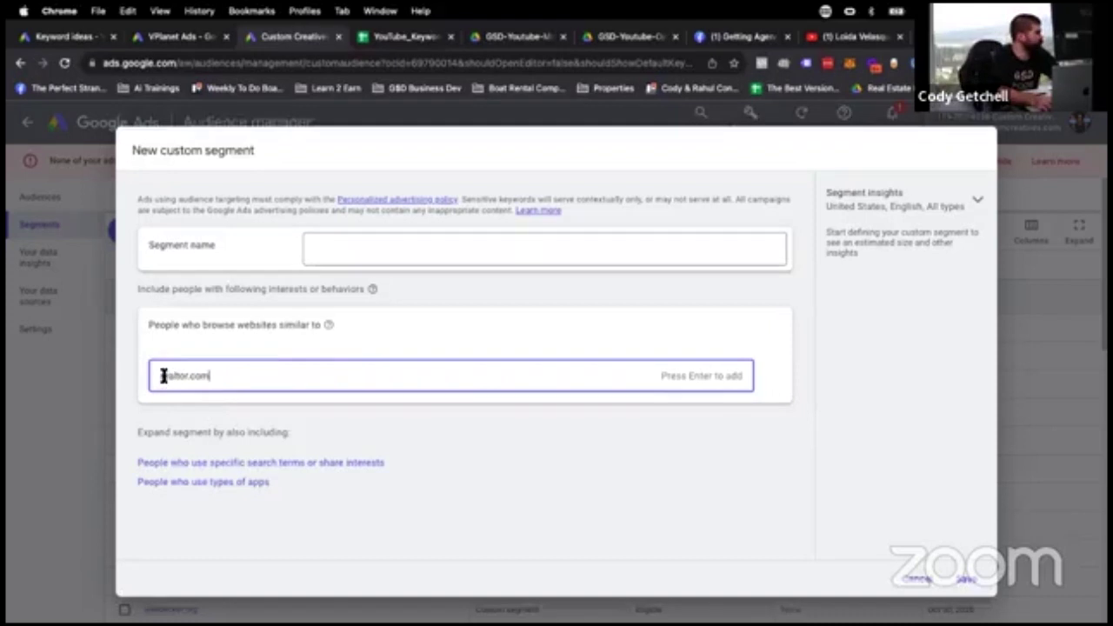
key("Return")
type("w")
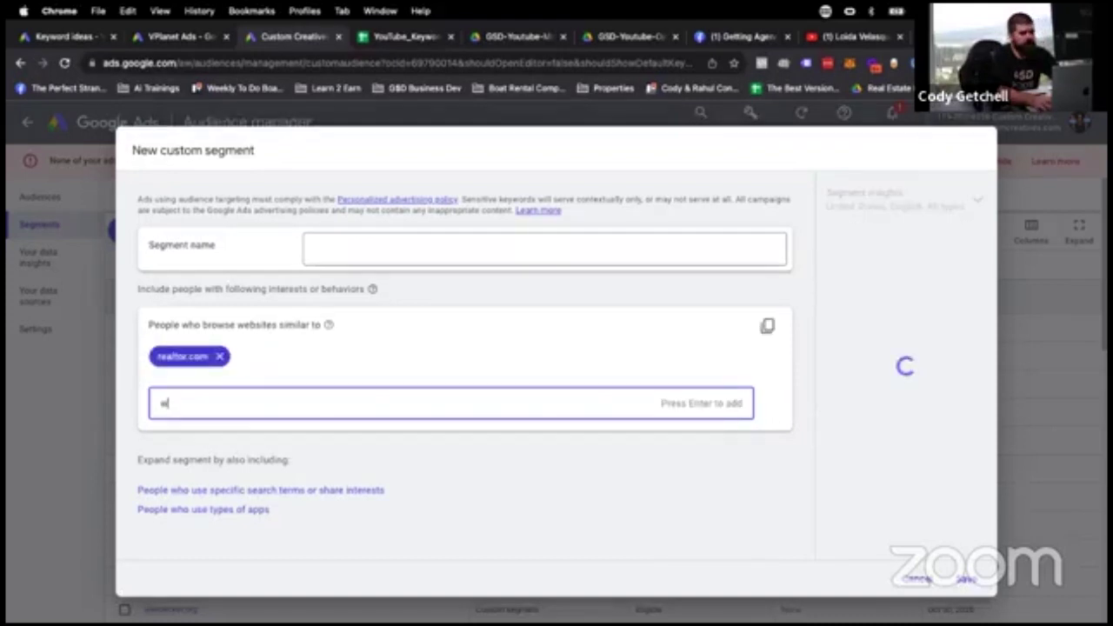
type("ww.realtor.com")
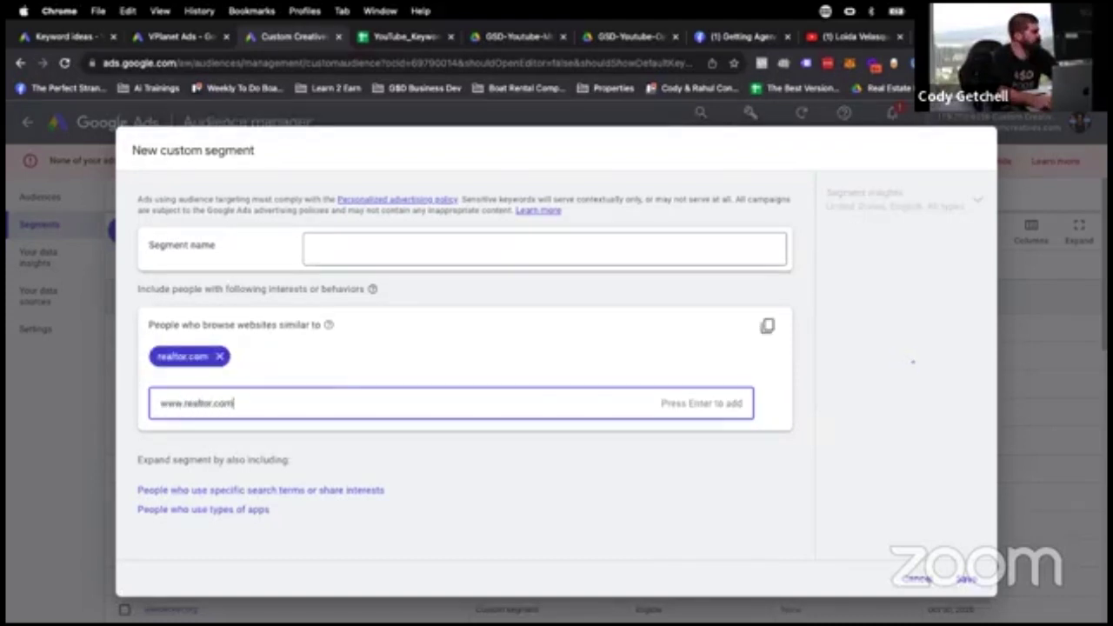
key("Return")
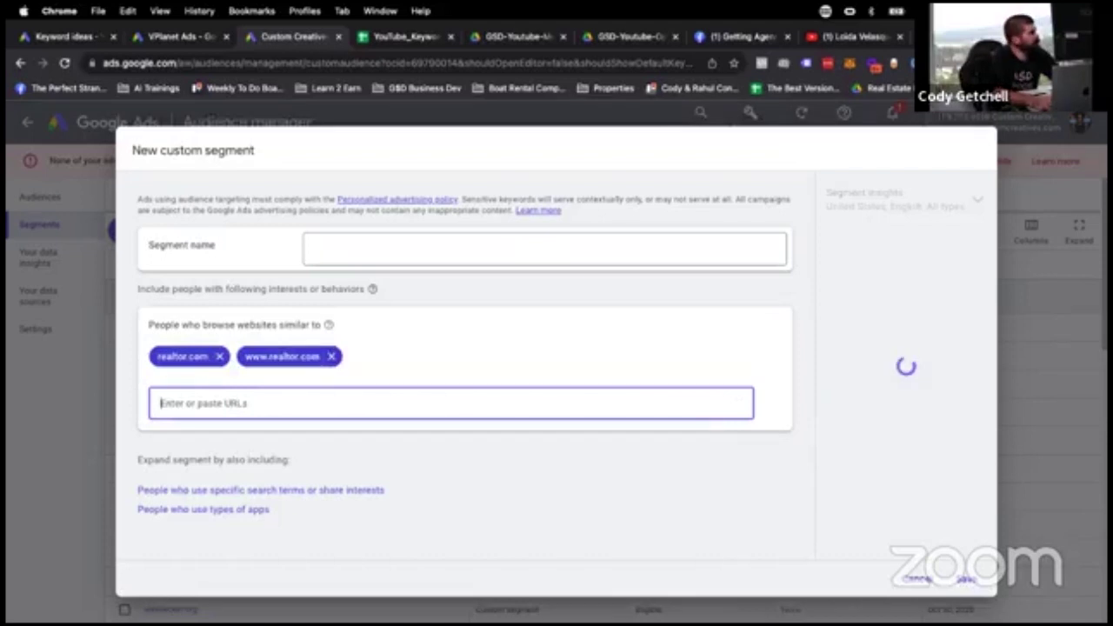
left_click(293, 490)
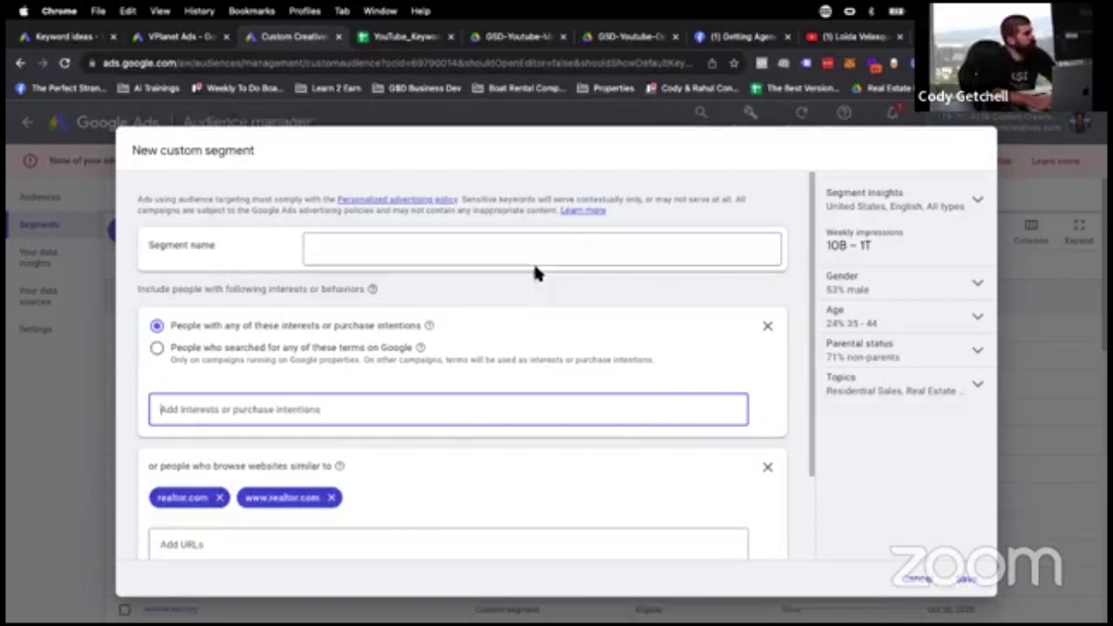
scroll(287, 361, "down", 2)
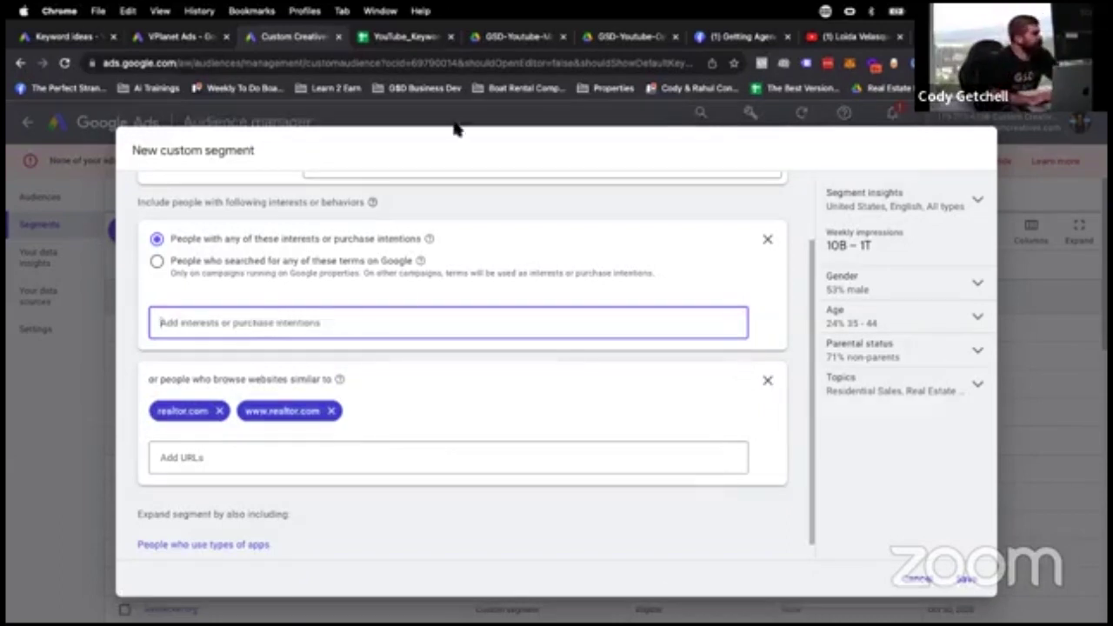
left_click(400, 37)
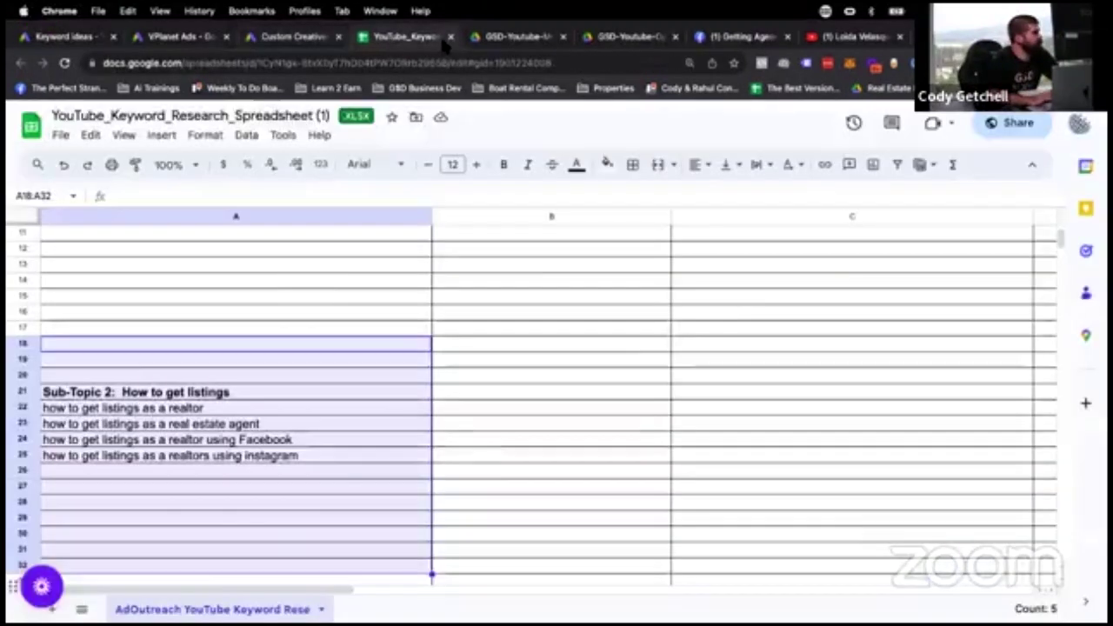
scroll(696, 305, "up", 5)
scroll(826, 265, "right", 5)
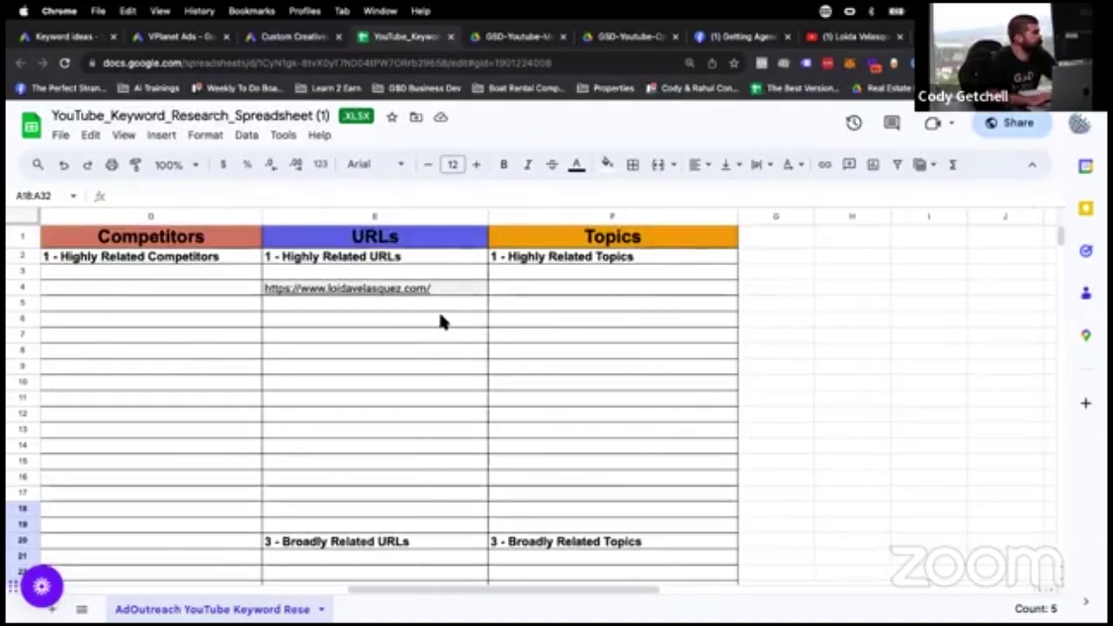
scroll(439, 322, "left", 3)
left_click(678, 306)
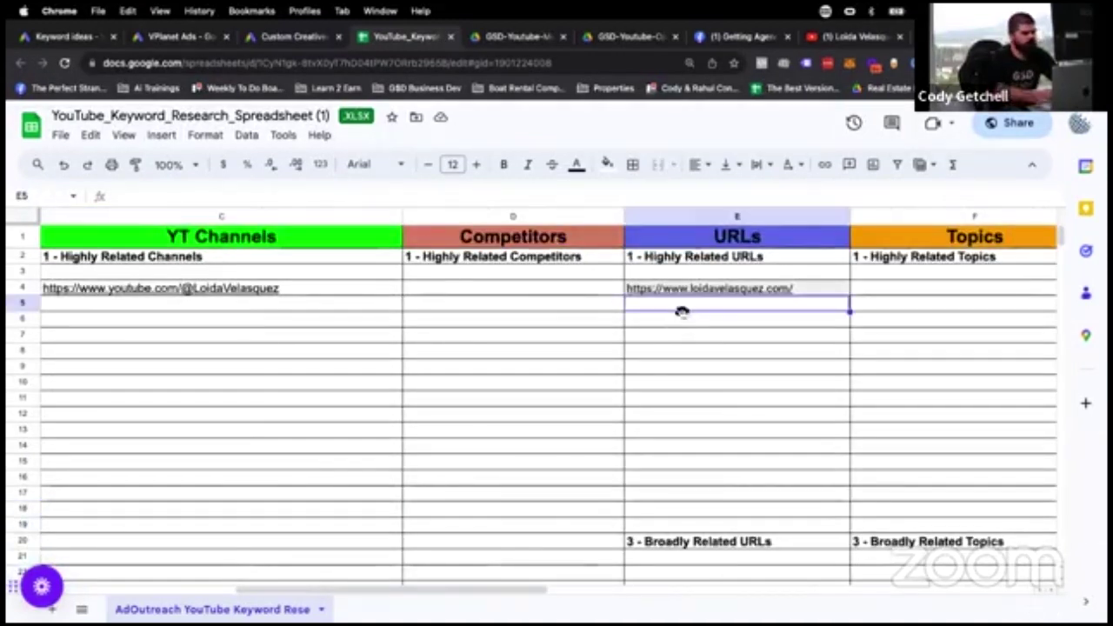
type("www.realtor.com")
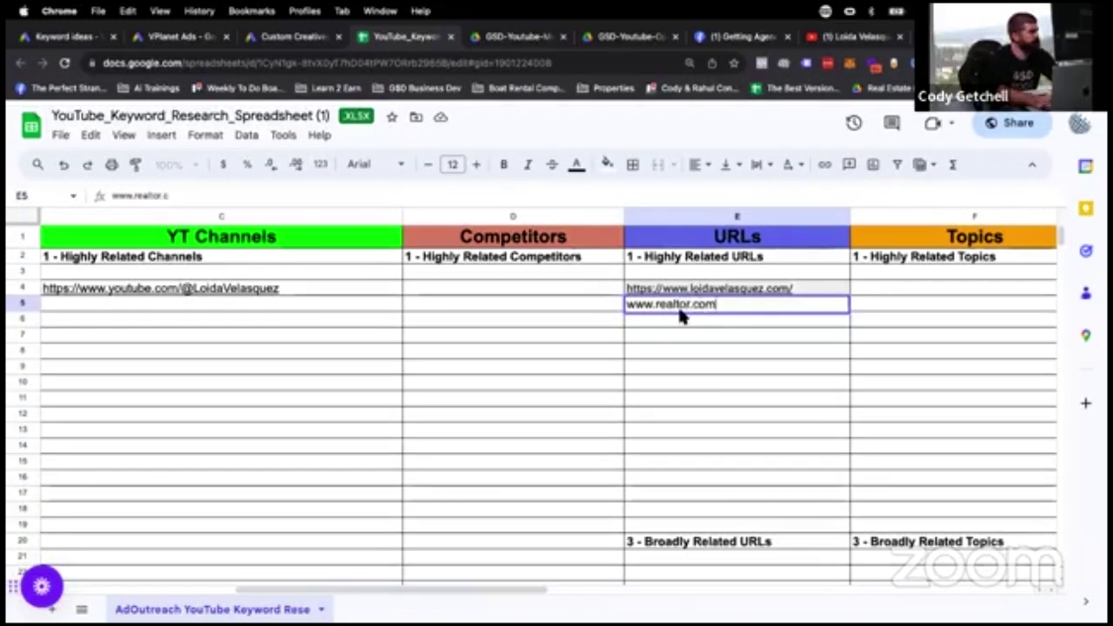
key("Return")
Return to Google Ads and discard the new custom segment without saving it.
scroll(722, 474, "left", 5)
scroll(722, 474, "down", 1)
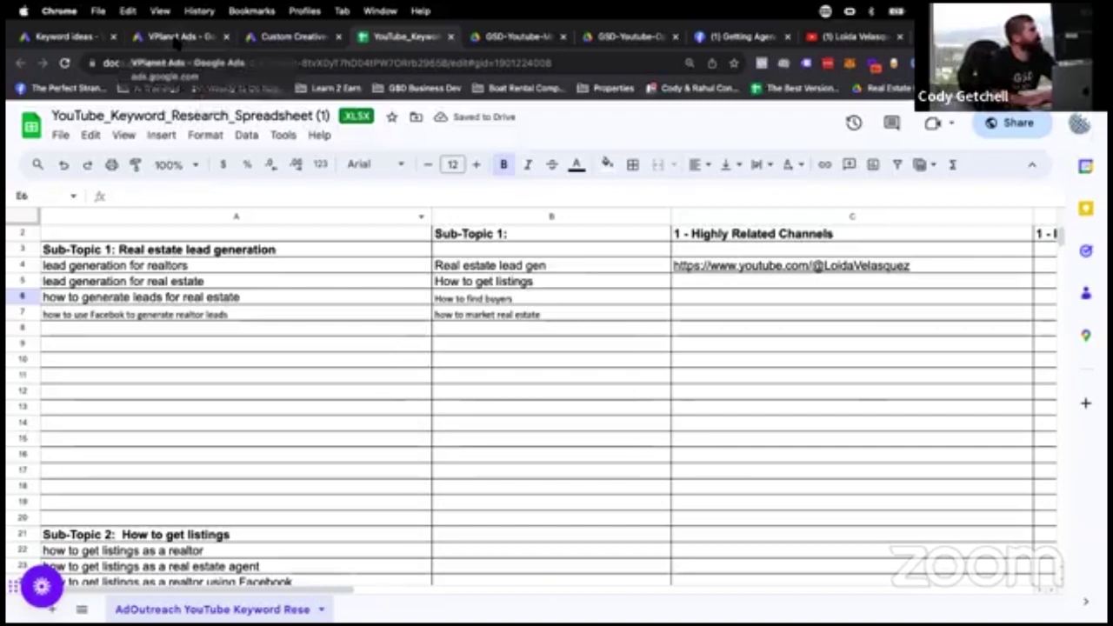
left_click(291, 36)
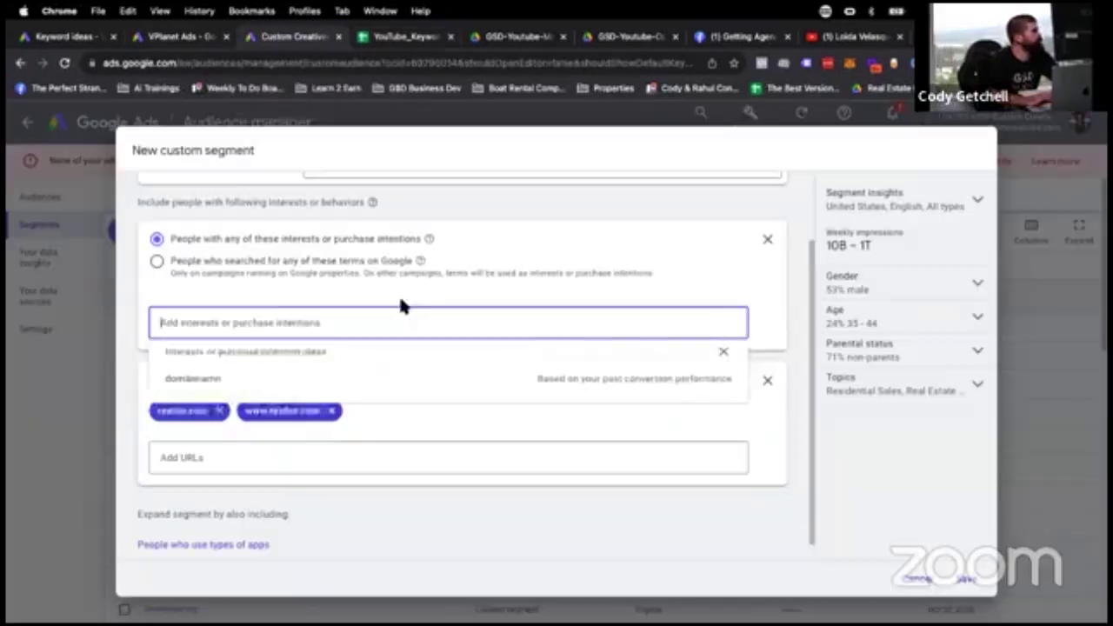
left_click(928, 581)
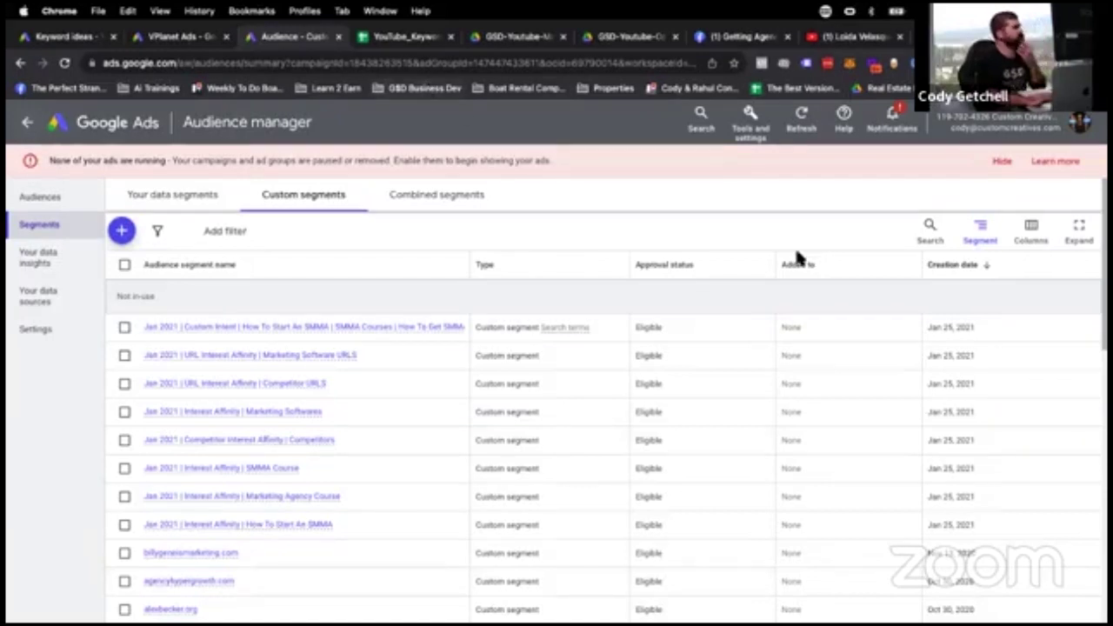
Switch to GSD-Youtube-Master-Flowchart.pdf in Google Drive, examine its market-type branches and bring up the file's additional actions.
left_click(407, 38)
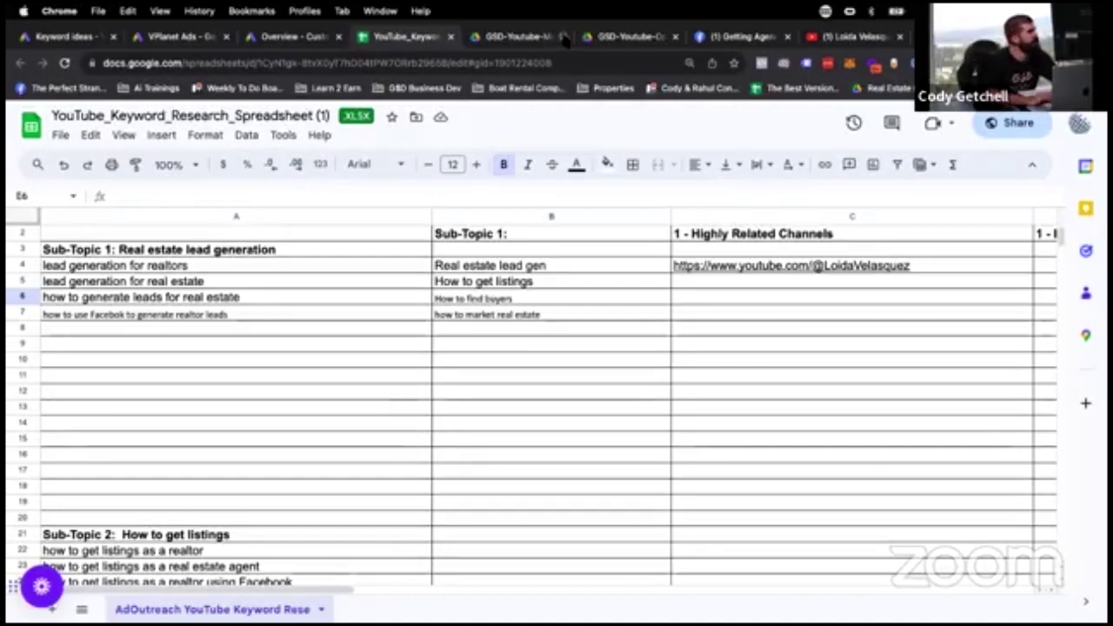
left_click(530, 43)
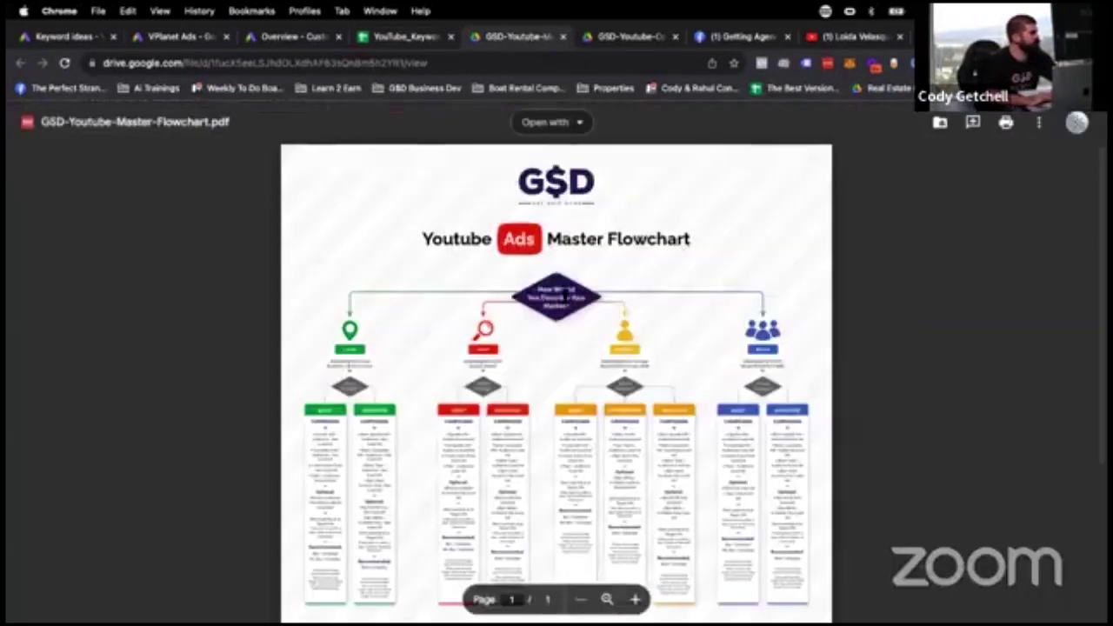
scroll(564, 298, "up", 5)
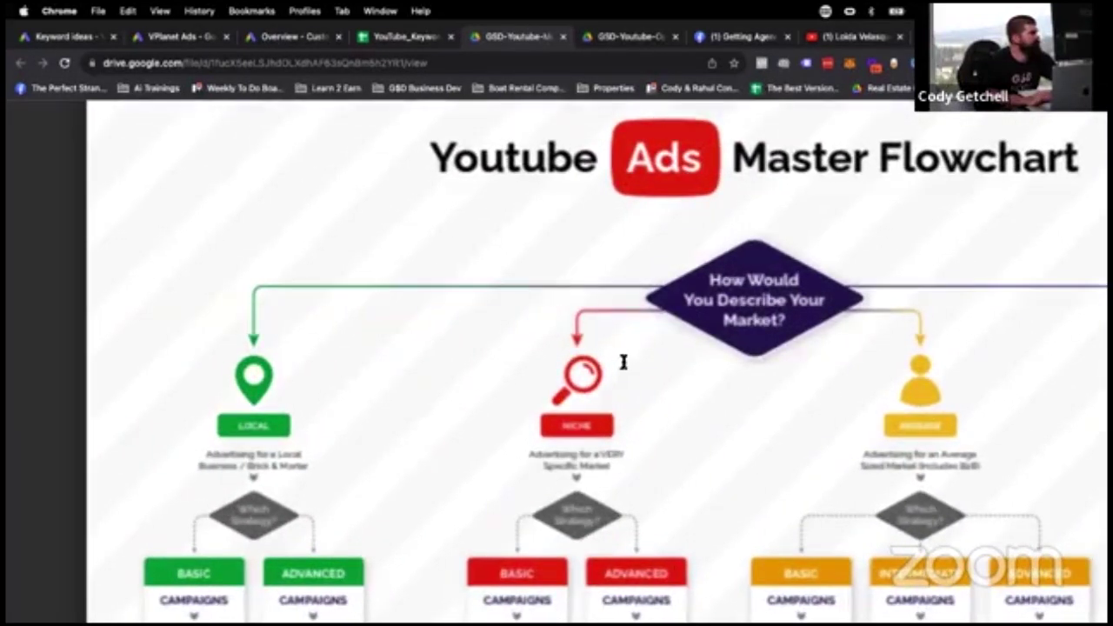
scroll(587, 343, "down", 5)
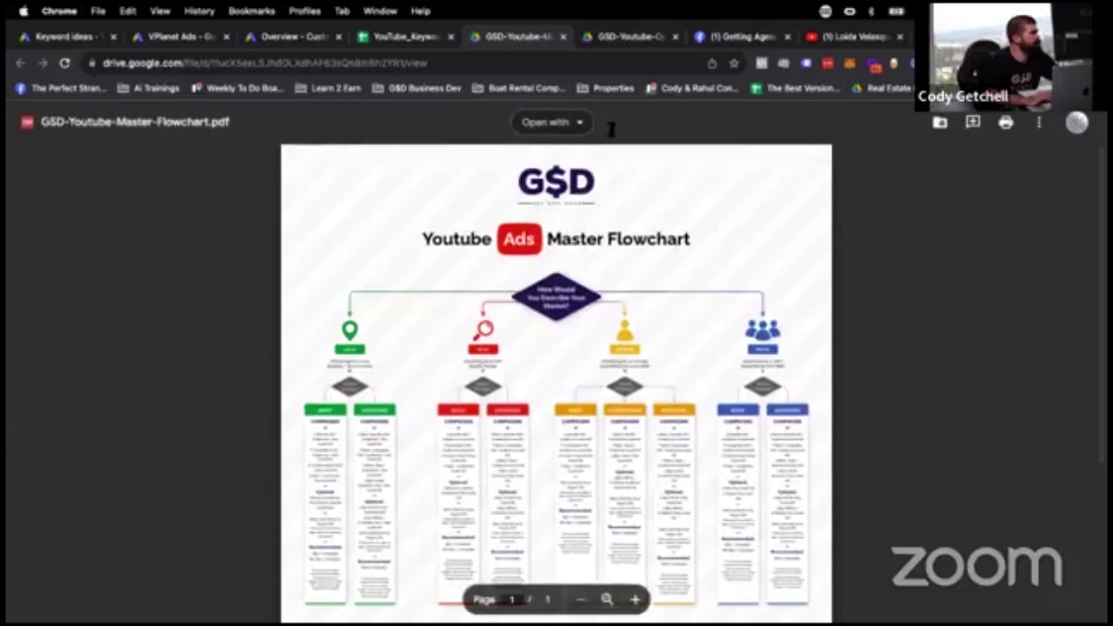
left_click(1038, 122)
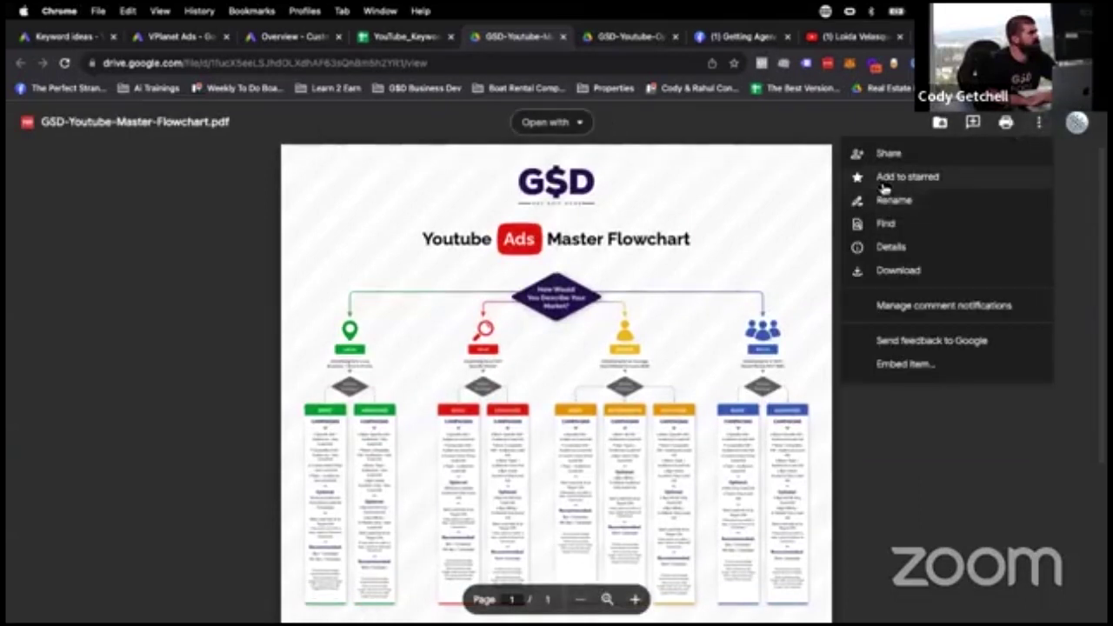